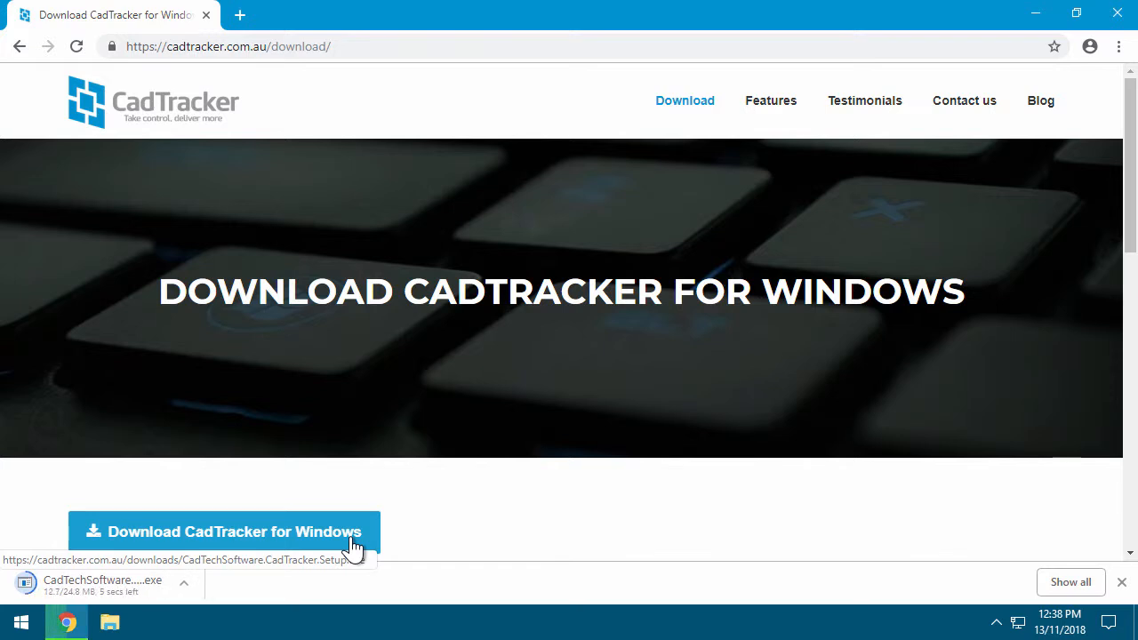
Open File Explorer once the 24.8 MB CadTracker Windows setup download finishes
{"action": "left_click", "coordinate": [110, 622]}
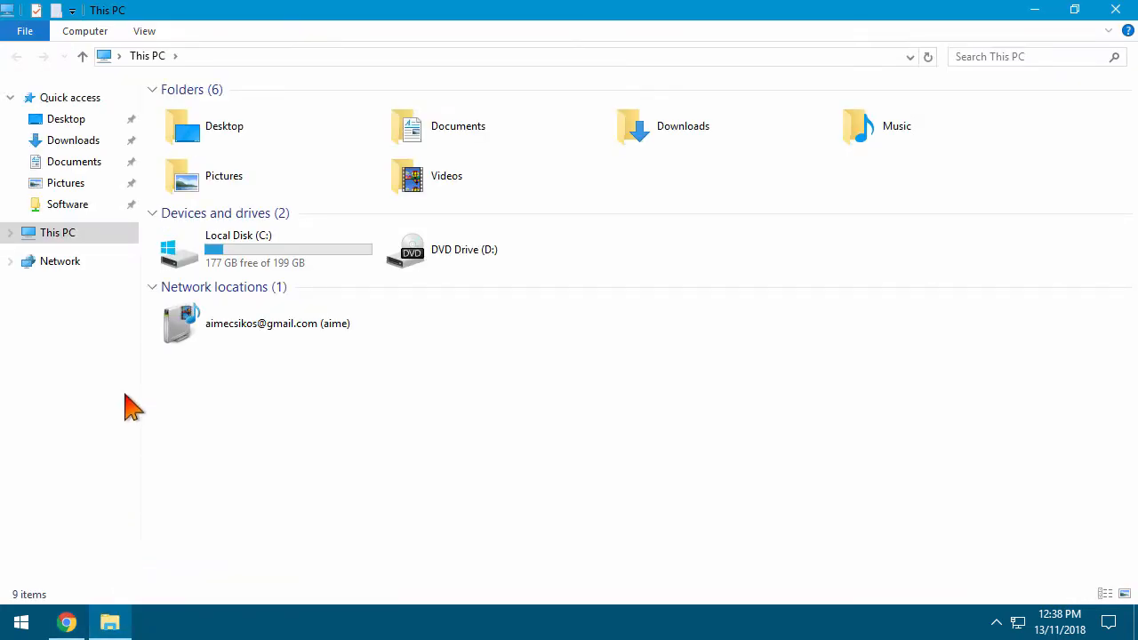
Cut the CadTracker setup file from the Downloads folder
{"action": "left_click", "coordinate": [74, 142]}
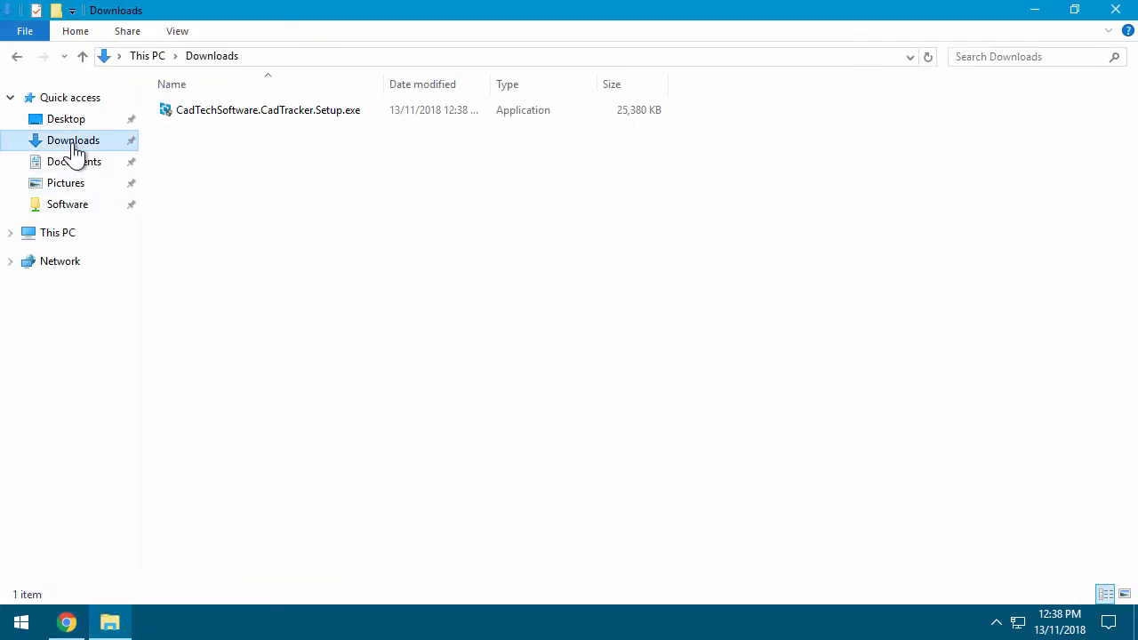
{"action": "left_click", "coordinate": [248, 114]}
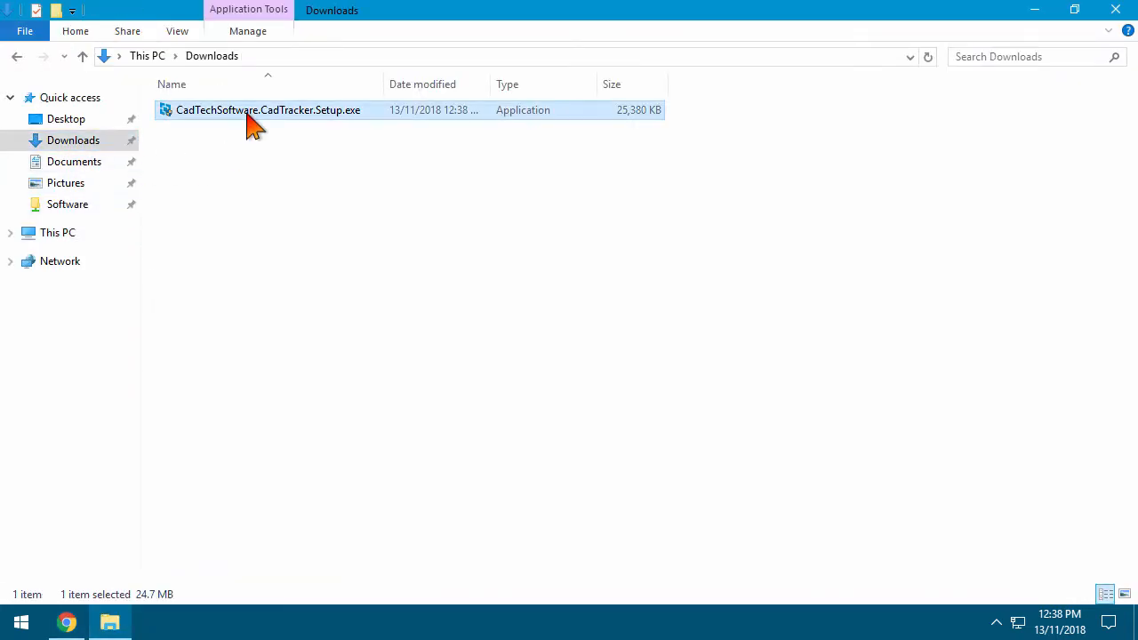
{"action": "right_click", "coordinate": [248, 113]}
{"action": "left_click", "coordinate": [302, 319]}
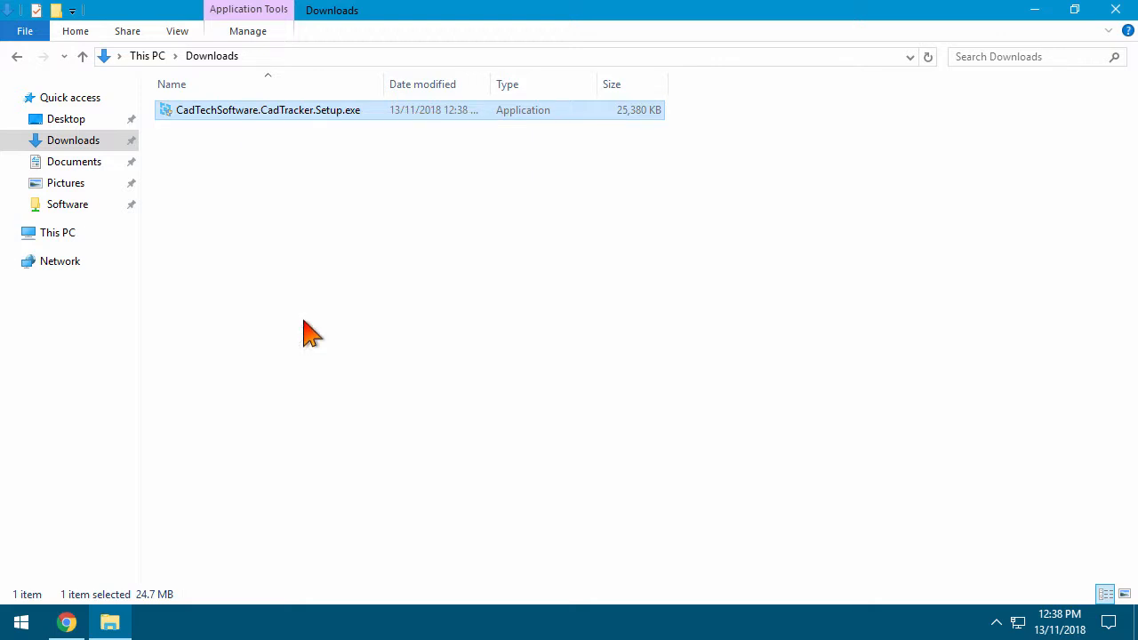
Create a new folder named CadTracker in the \\nas\Software share
{"action": "left_click", "coordinate": [328, 61]}
{"action": "type", "text": "\\\\nas"}
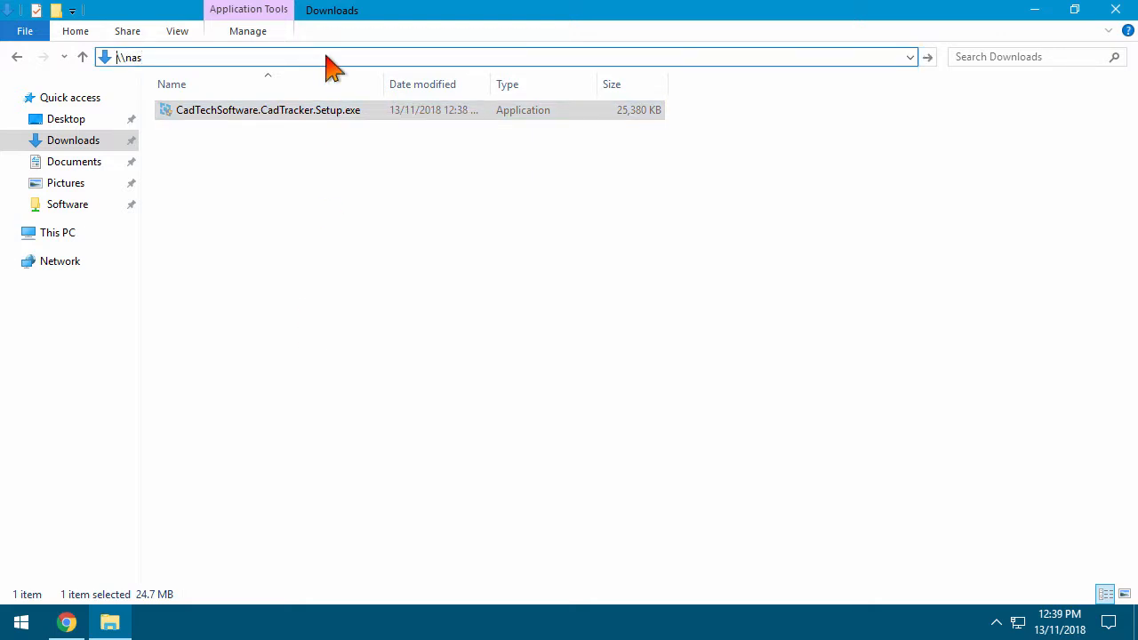
{"action": "key", "text": "Return"}
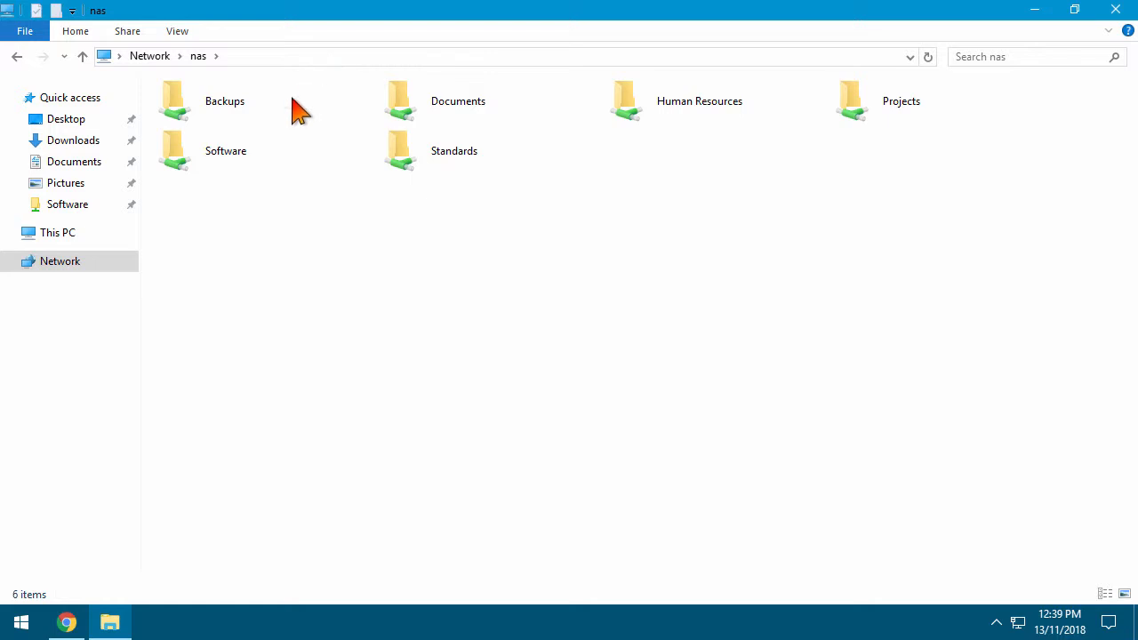
{"action": "double_click", "coordinate": [258, 155]}
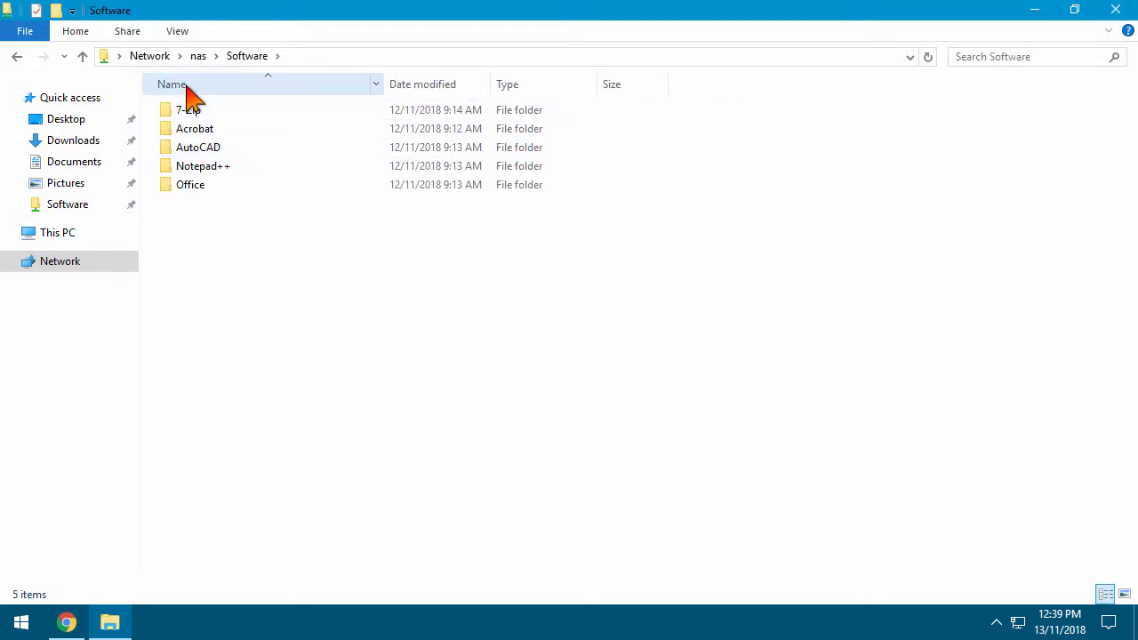
{"action": "right_click", "coordinate": [212, 241]}
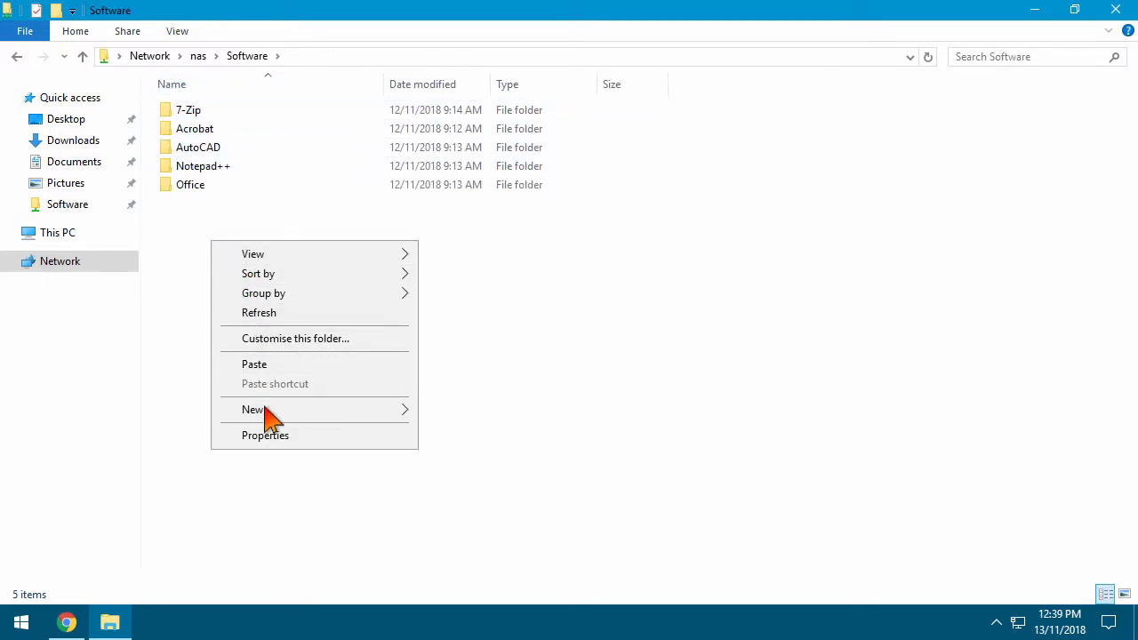
{"action": "mouse_move", "coordinate": [270, 415]}
{"action": "left_click", "coordinate": [451, 410]}
{"action": "type", "text": "CadTracker"}
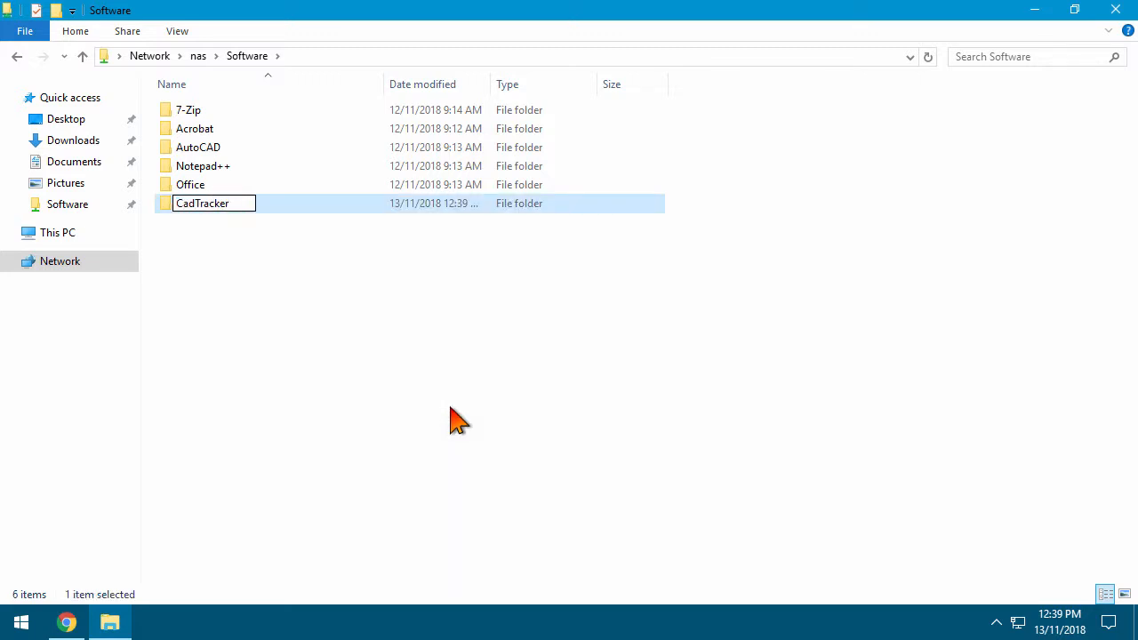
{"action": "key", "text": "Return"}
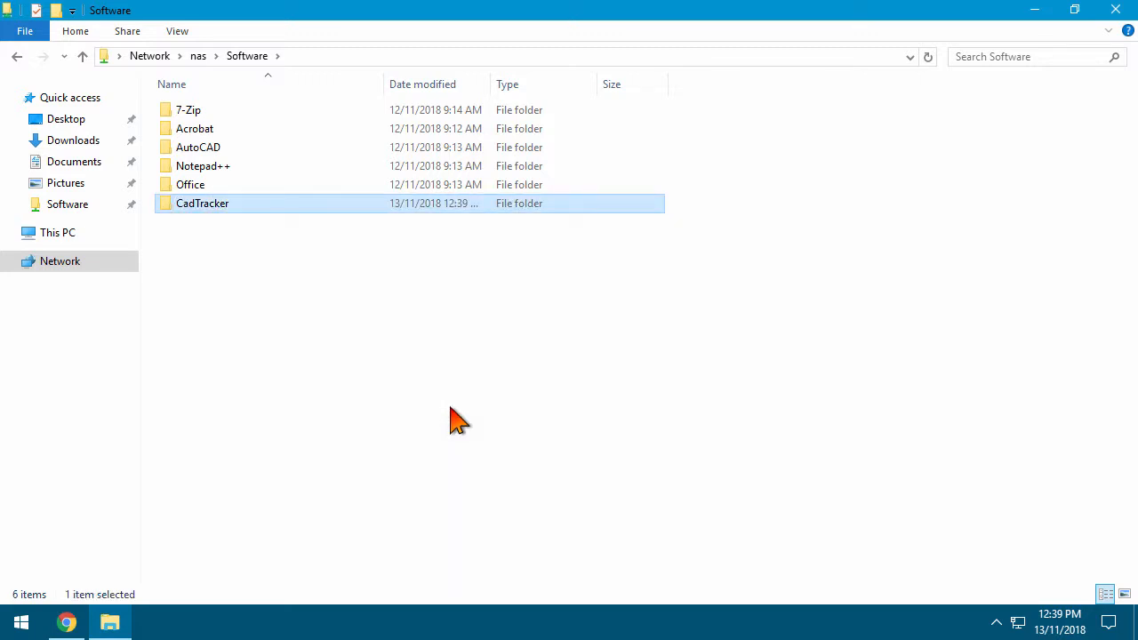
Paste the setup file into the new CadTracker folder
{"action": "double_click", "coordinate": [268, 204]}
{"action": "right_click", "coordinate": [268, 198]}
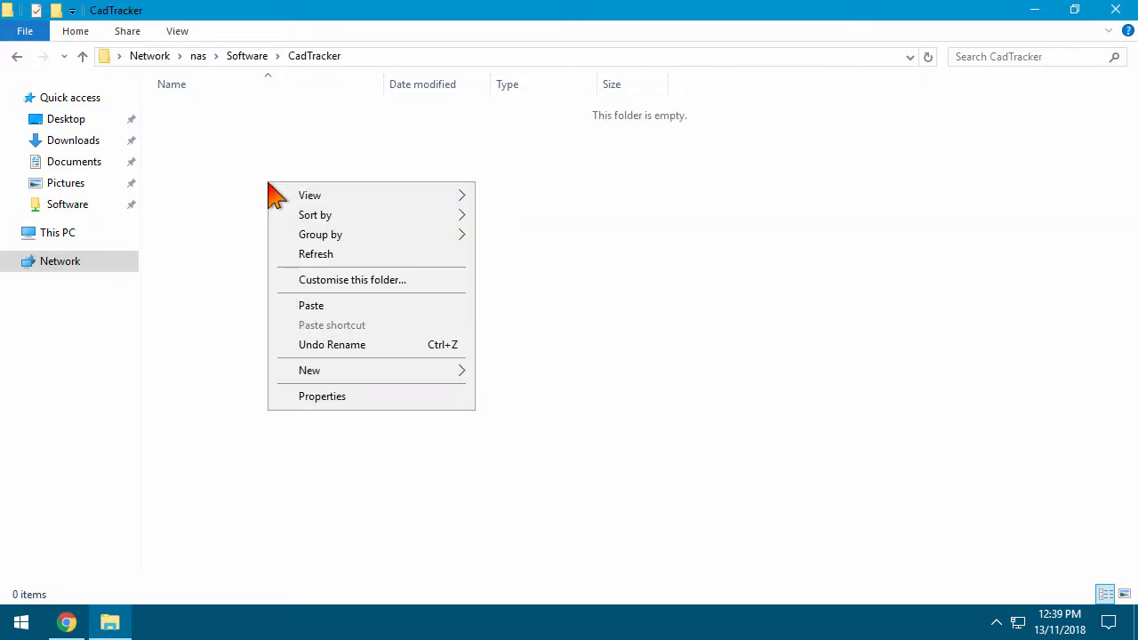
{"action": "left_click", "coordinate": [325, 307]}
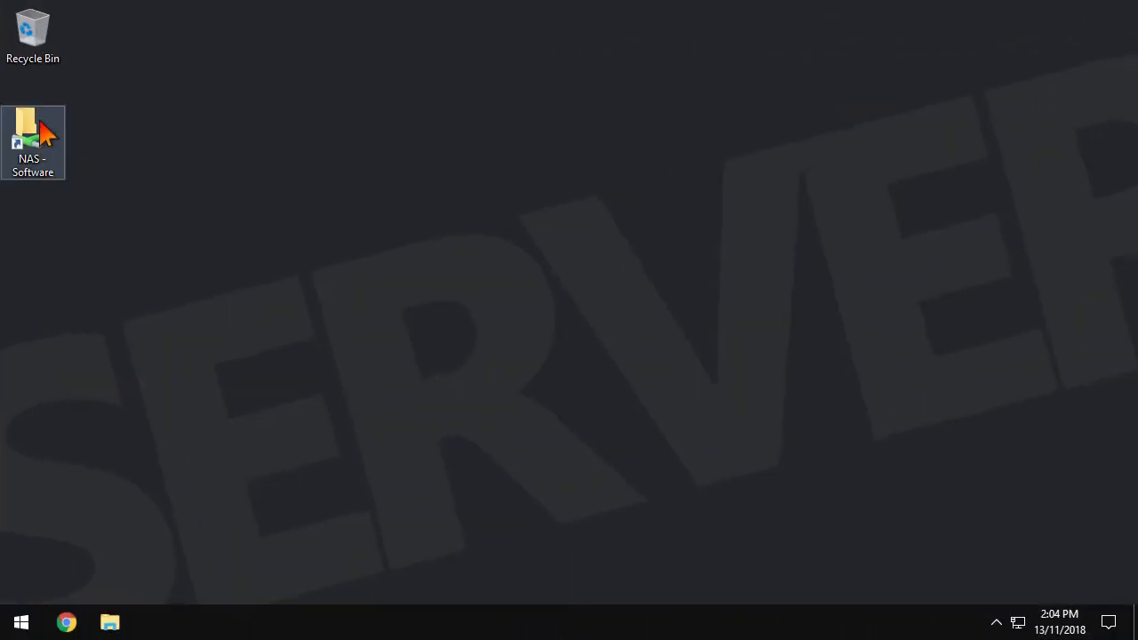
Run CadTechSoftware.CadTracker.Setup.exe from nas\Software\CadTracker using the NAS - Software shortcut
{"action": "double_click", "coordinate": [40, 126]}
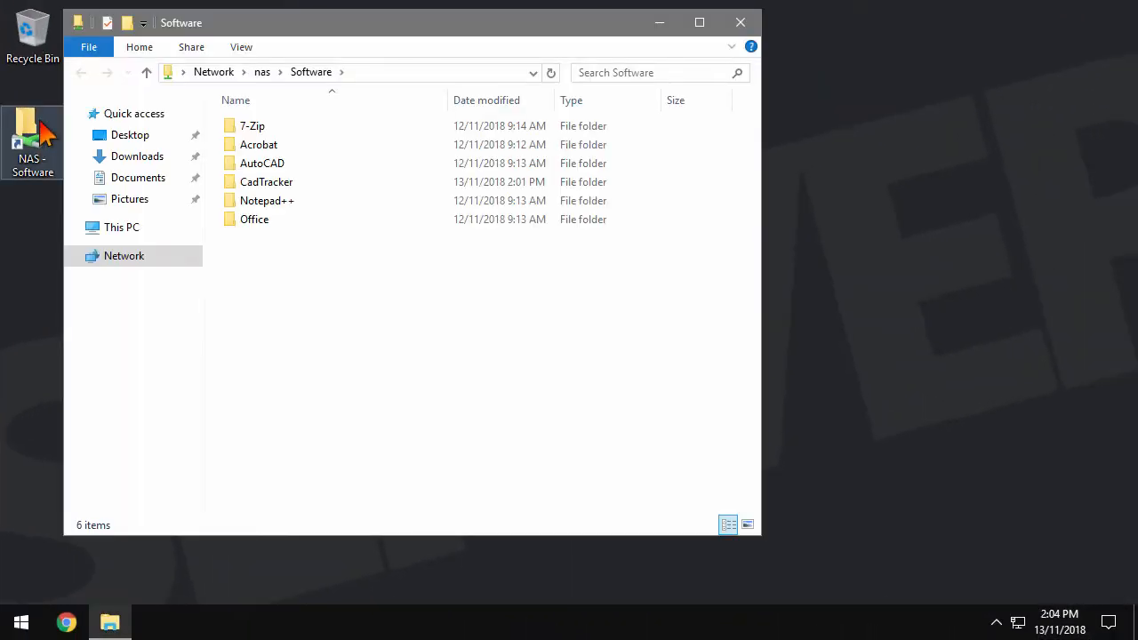
{"action": "double_click", "coordinate": [279, 183]}
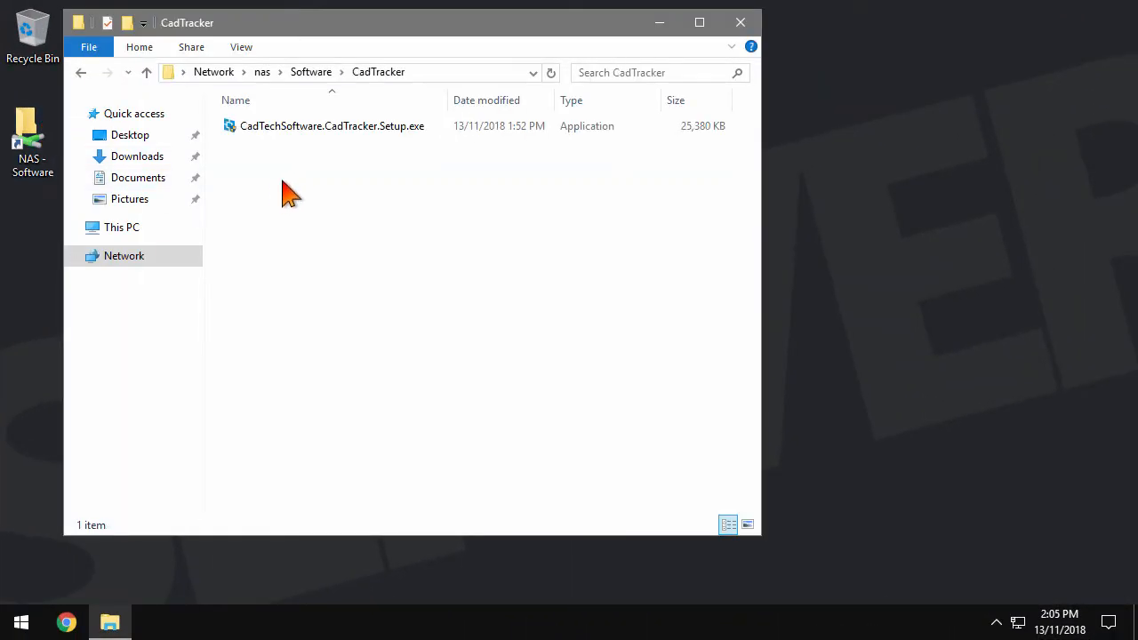
{"action": "left_click", "coordinate": [319, 142]}
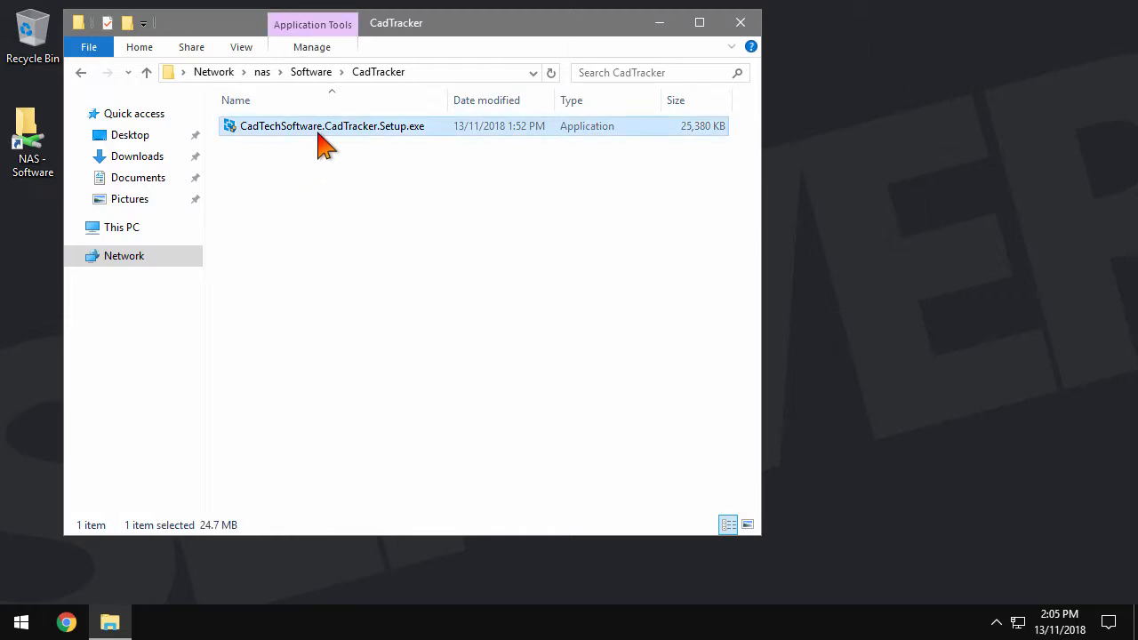
{"action": "double_click", "coordinate": [324, 127]}
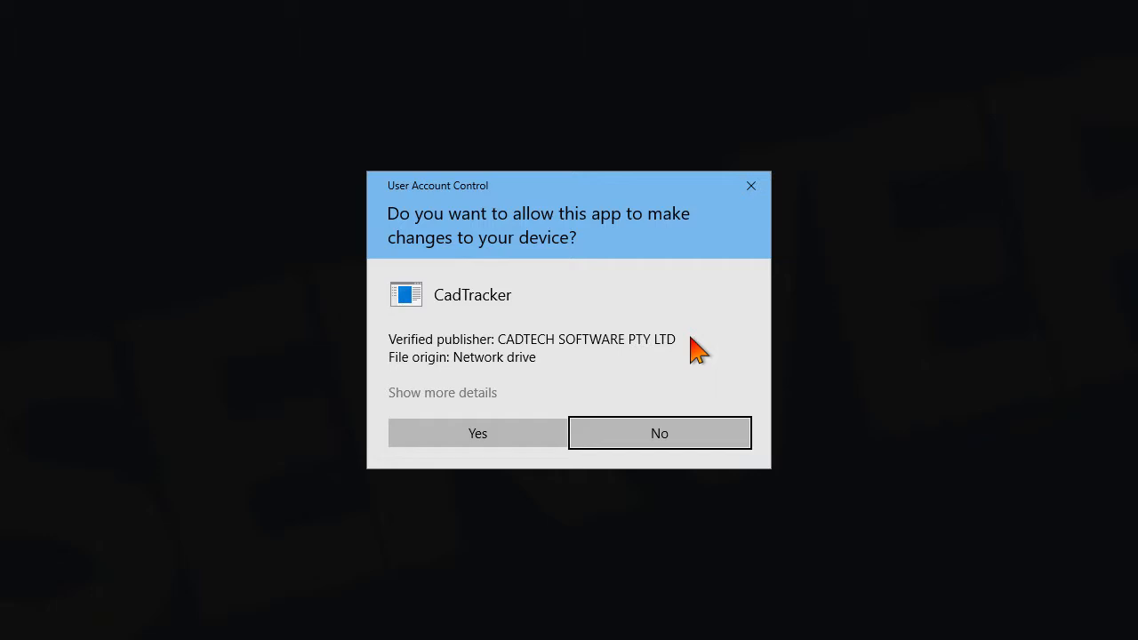
Approve UAC, accept the licence, and keep default location, Start Menu folder and database settings
{"action": "left_click", "coordinate": [556, 436]}
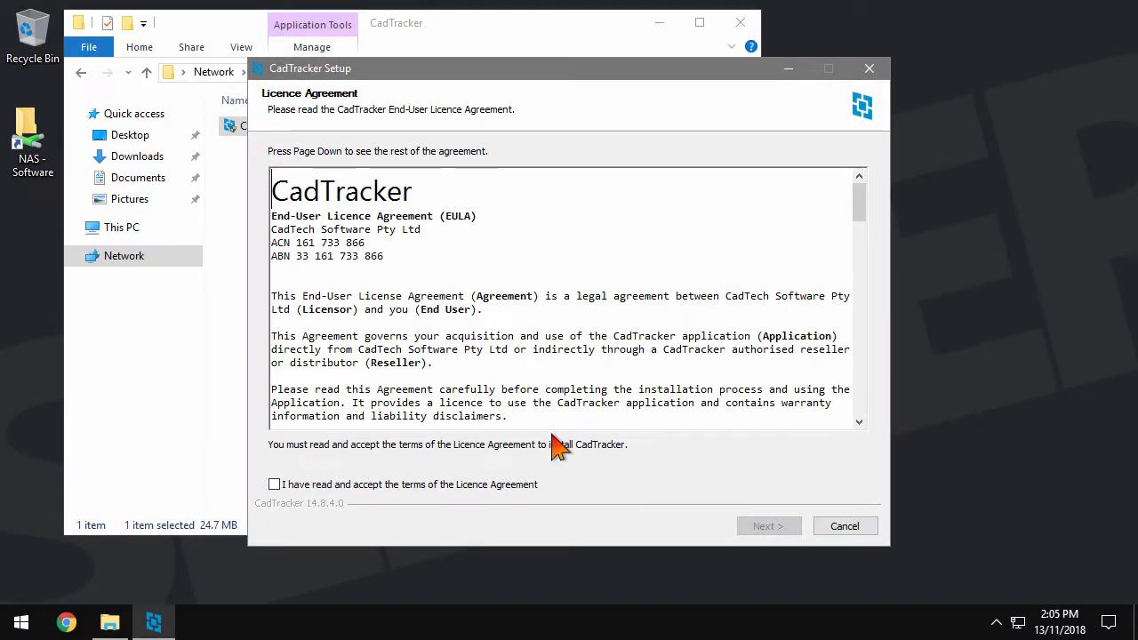
{"action": "left_click", "coordinate": [529, 487]}
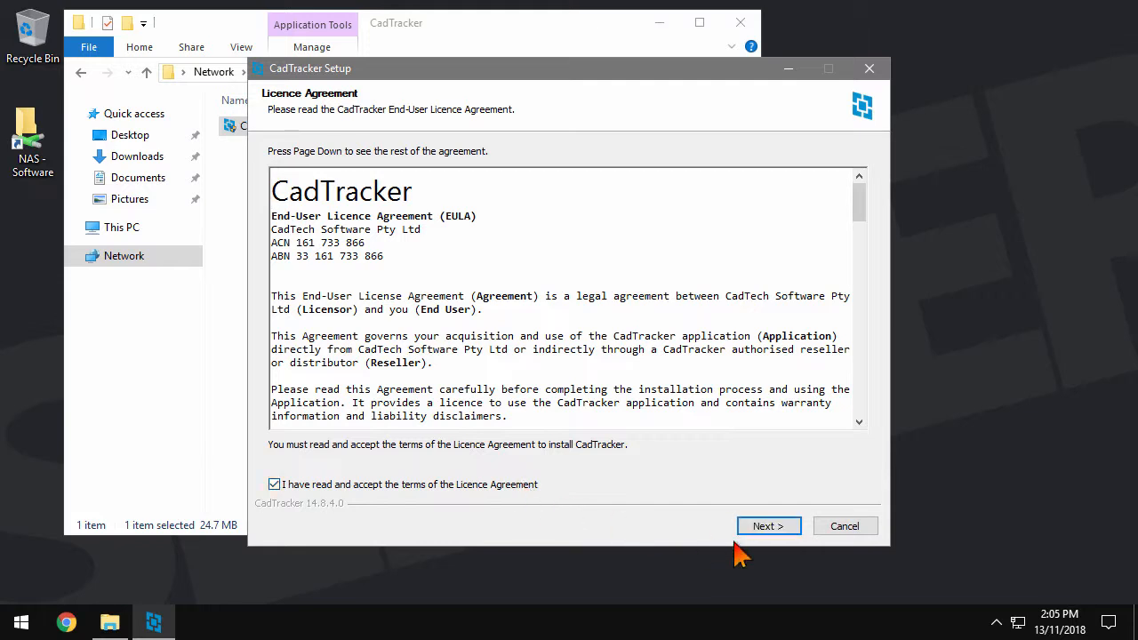
{"action": "left_click", "coordinate": [796, 533]}
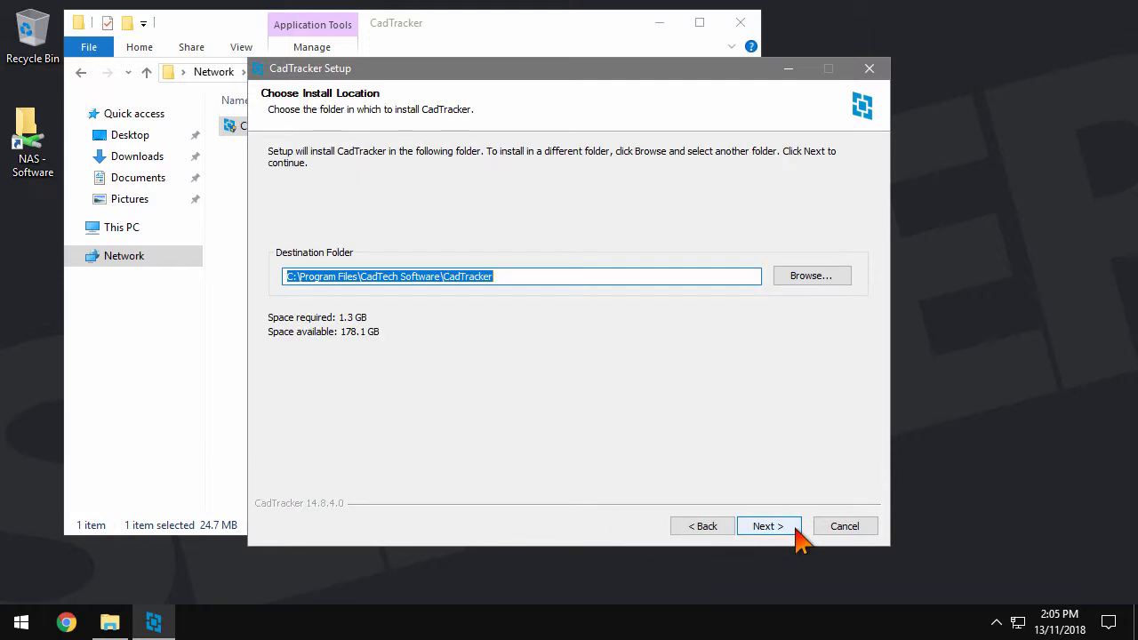
{"action": "left_click", "coordinate": [769, 526]}
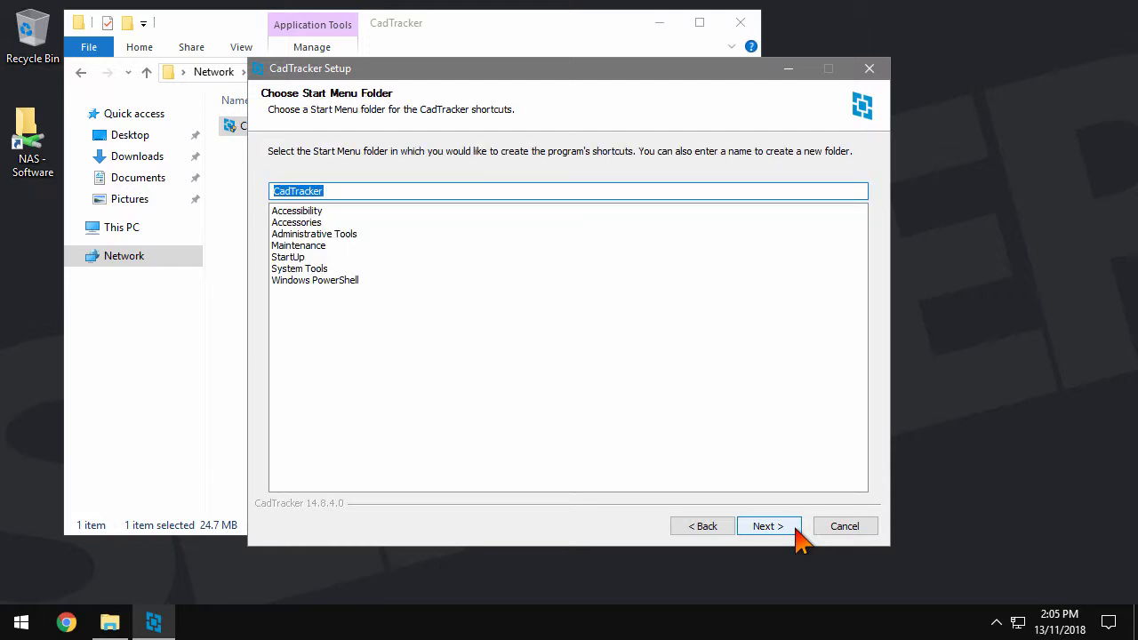
{"action": "left_click", "coordinate": [794, 530]}
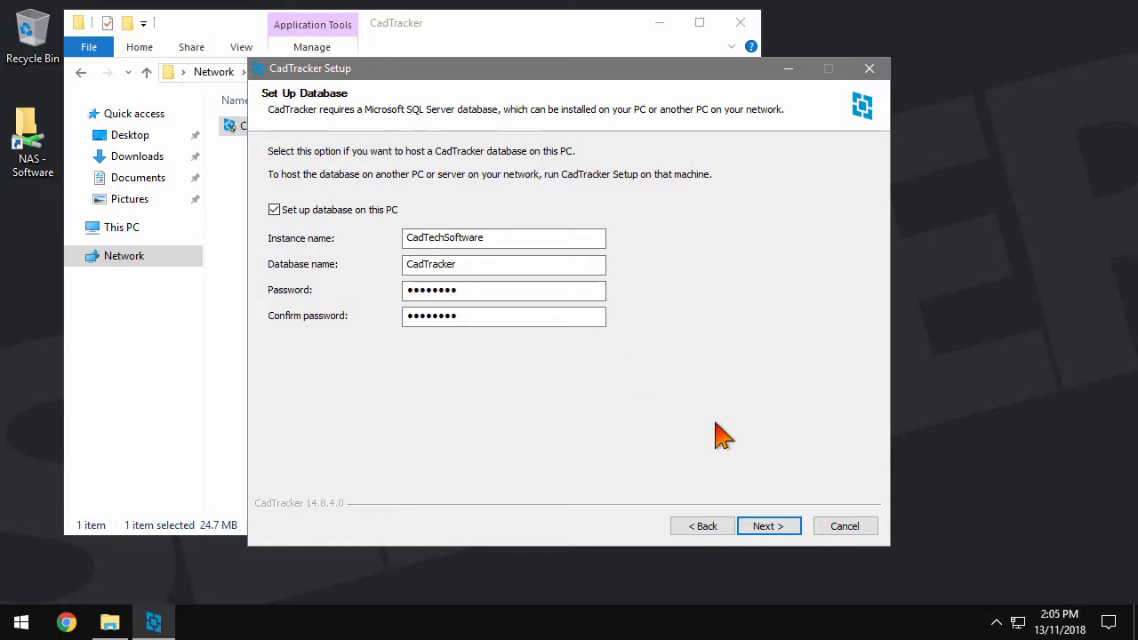
{"action": "left_click", "coordinate": [794, 531]}
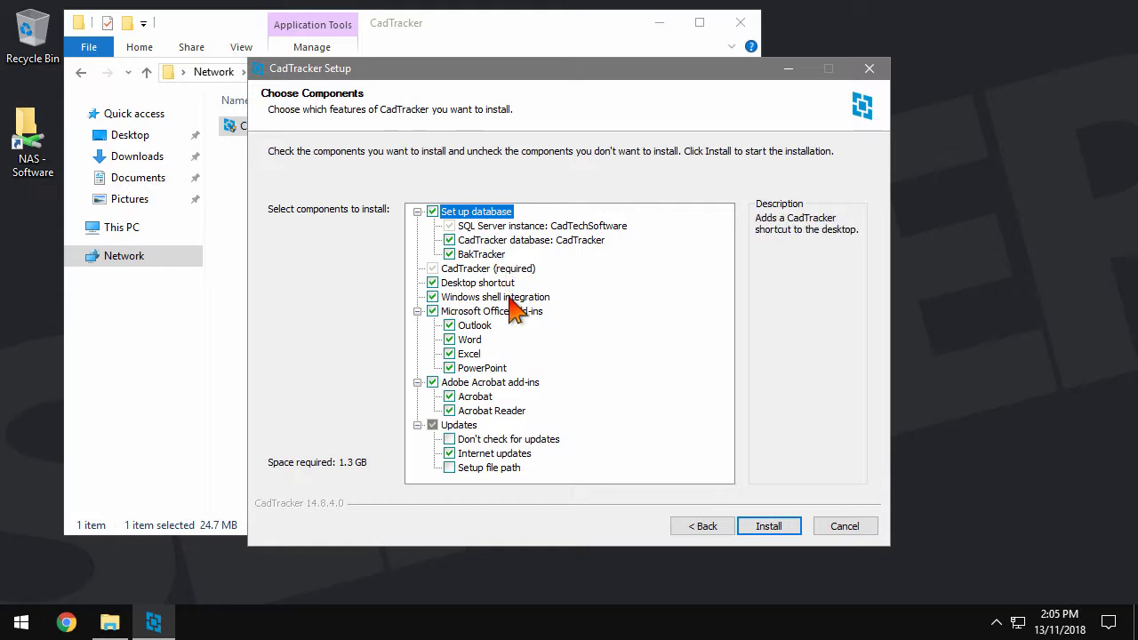
Exclude the Office and Acrobat add-ins and take updates from the setup file path
{"action": "left_click", "coordinate": [513, 312]}
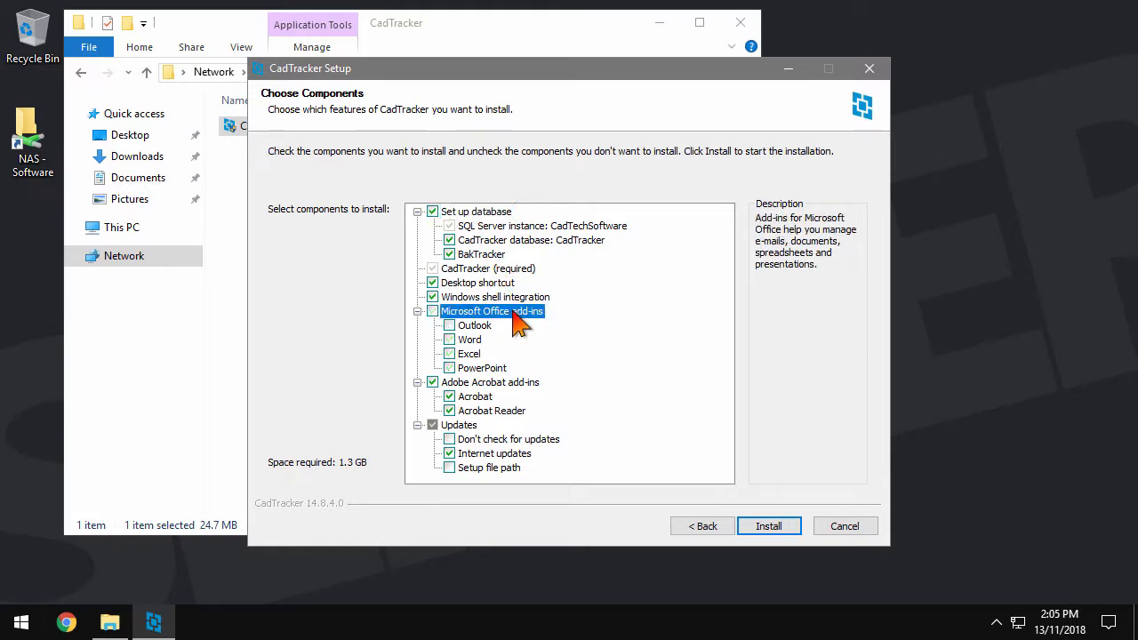
{"action": "left_click", "coordinate": [520, 384]}
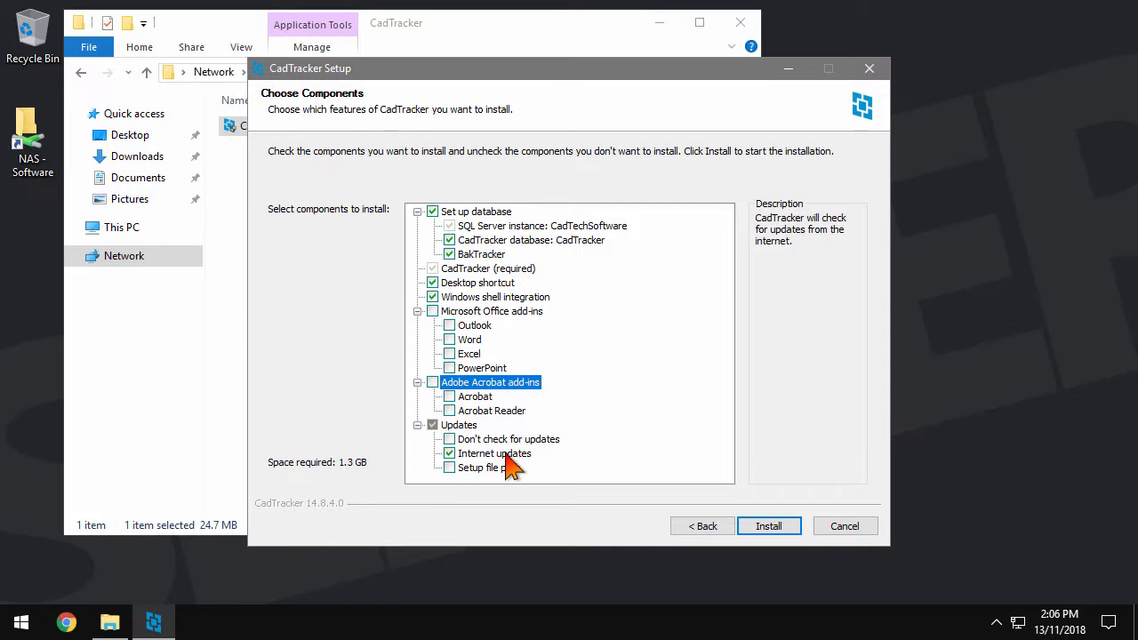
{"action": "mouse_move", "coordinate": [508, 467]}
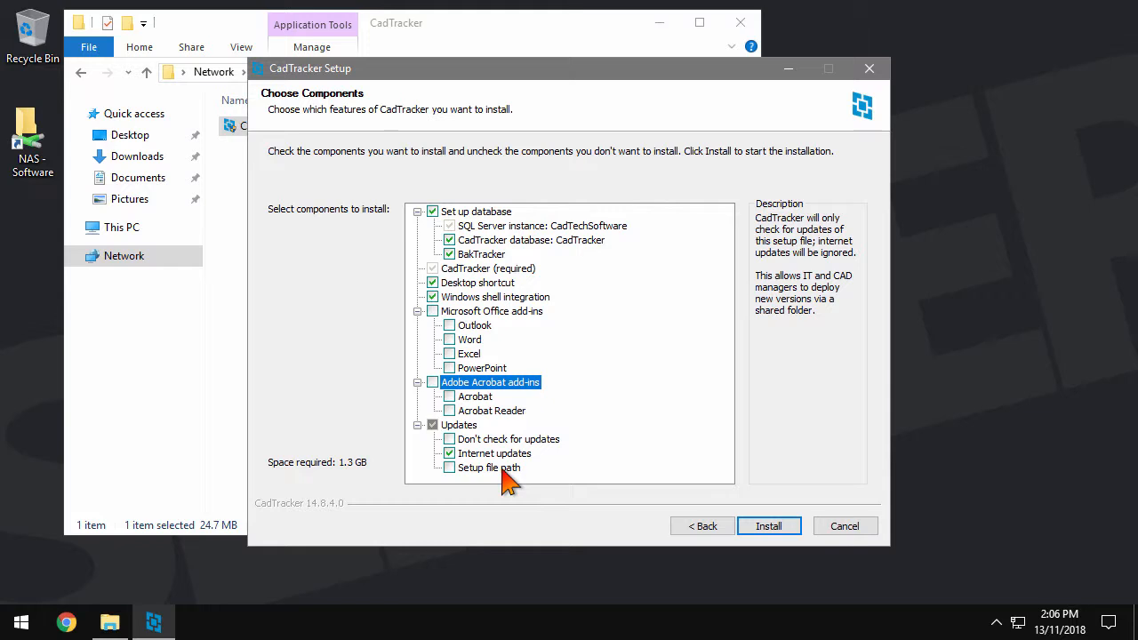
{"action": "left_click", "coordinate": [503, 469]}
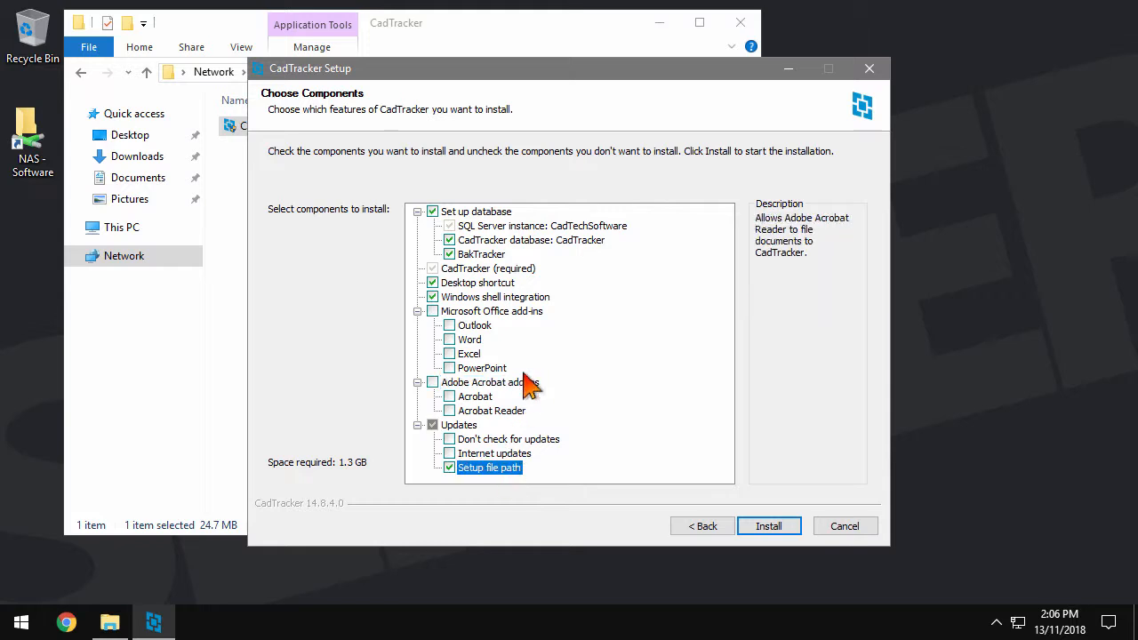
{"action": "left_click", "coordinate": [563, 30]}
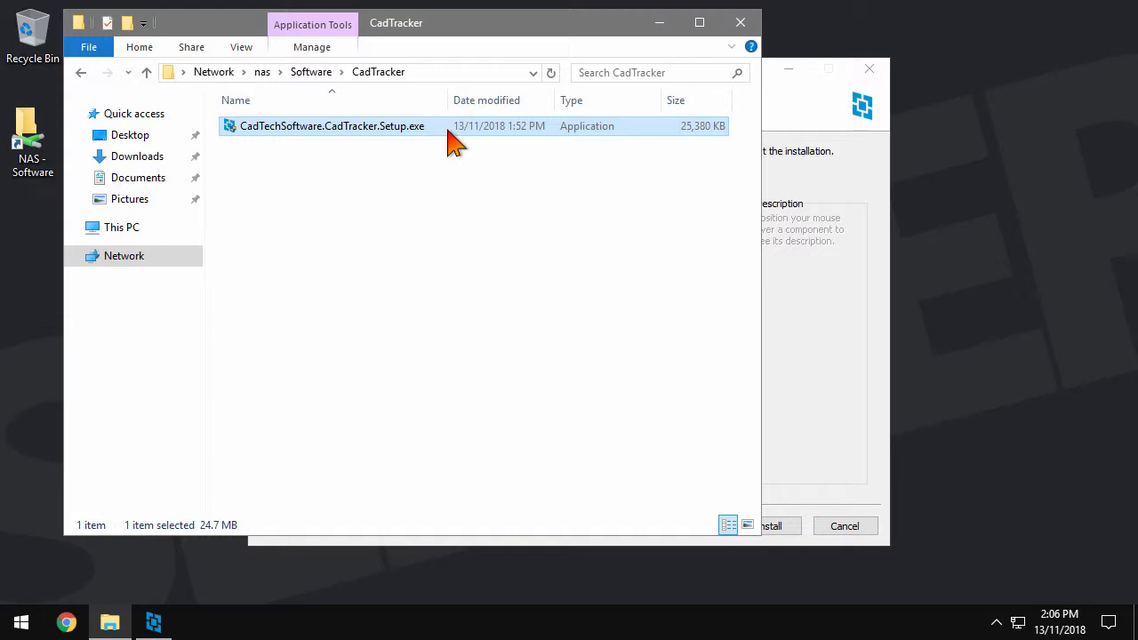
{"action": "left_click", "coordinate": [823, 369]}
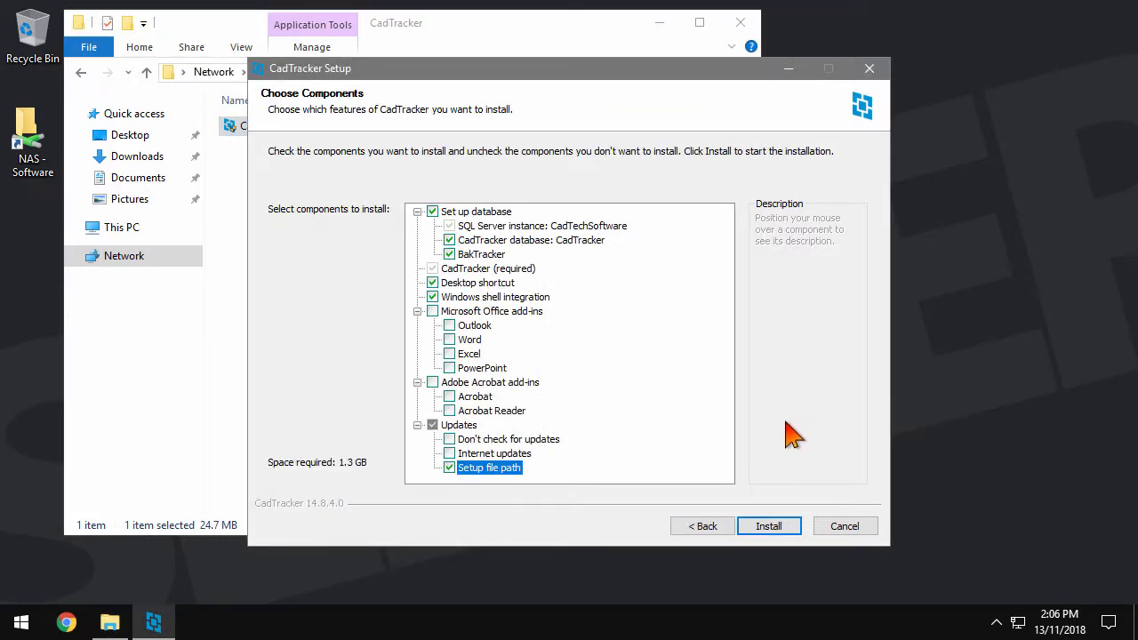
Install CadTracker, check the new ConnectionStrings folder in the share, then close Explorer
{"action": "left_click", "coordinate": [794, 530]}
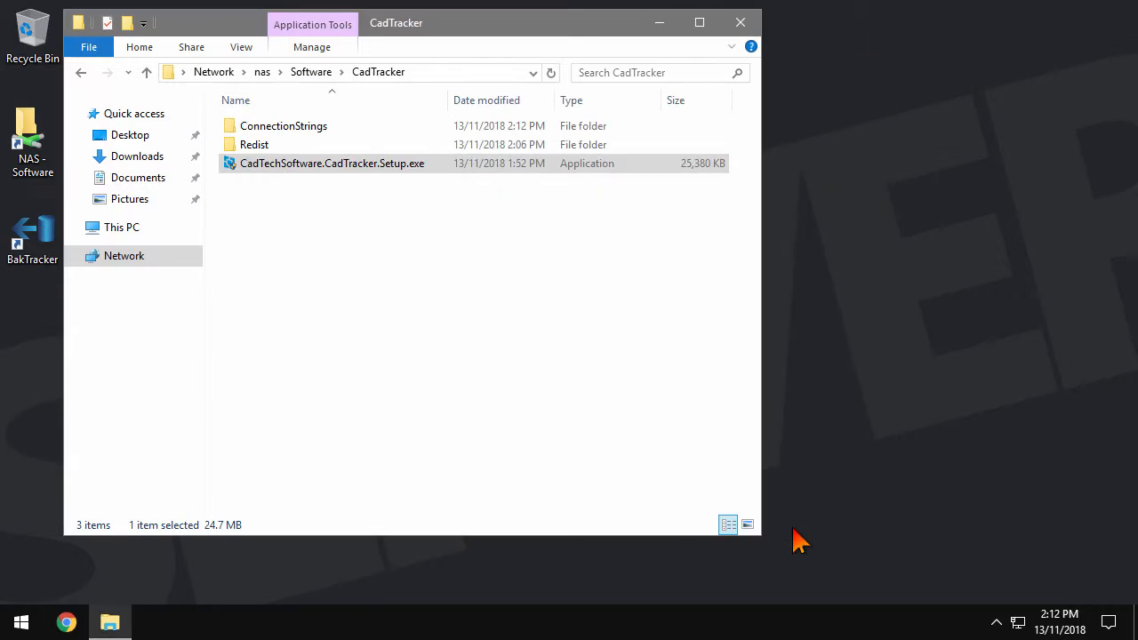
{"action": "left_click", "coordinate": [352, 126]}
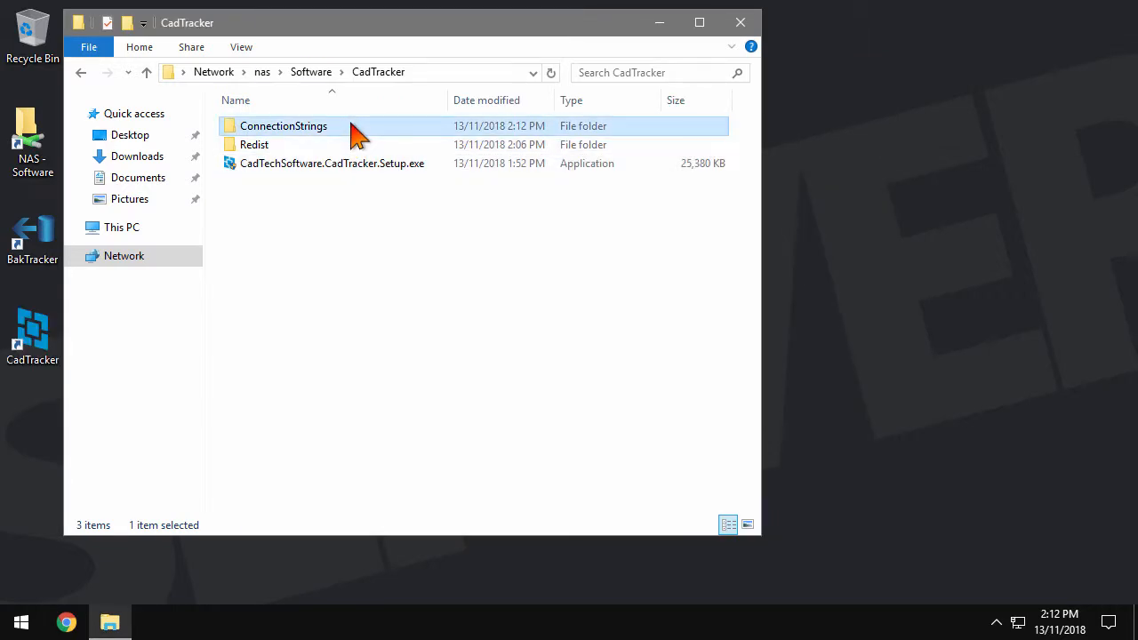
{"action": "left_click", "coordinate": [751, 28]}
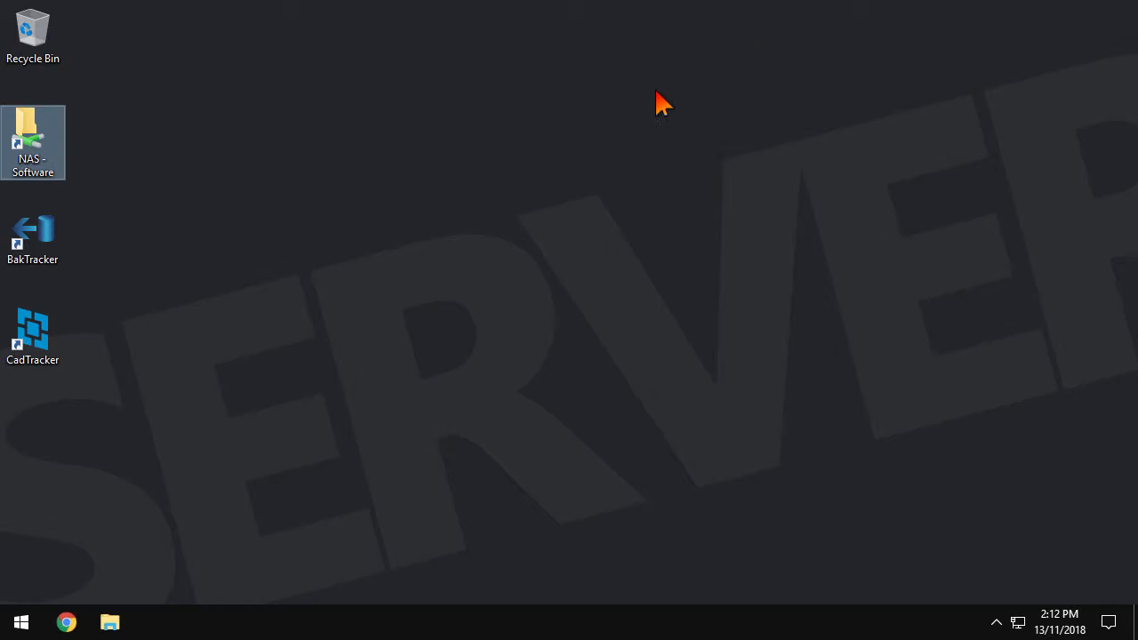
Launch CadTracker, start a free evaluation licence, and close the licence window
{"action": "double_click", "coordinate": [50, 341]}
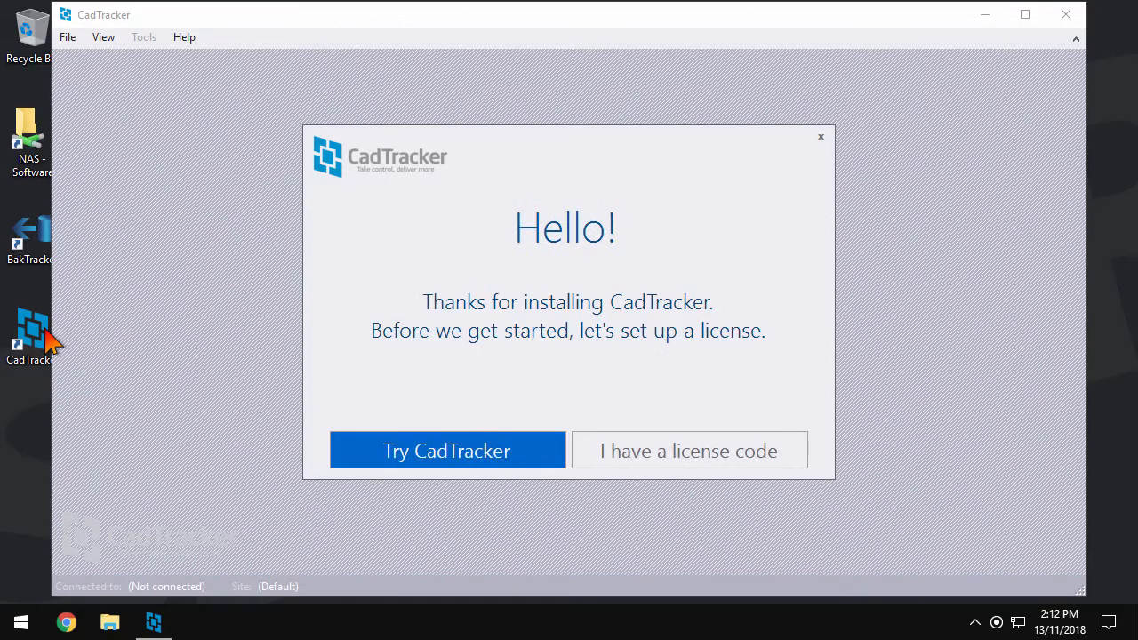
{"action": "left_click", "coordinate": [797, 470]}
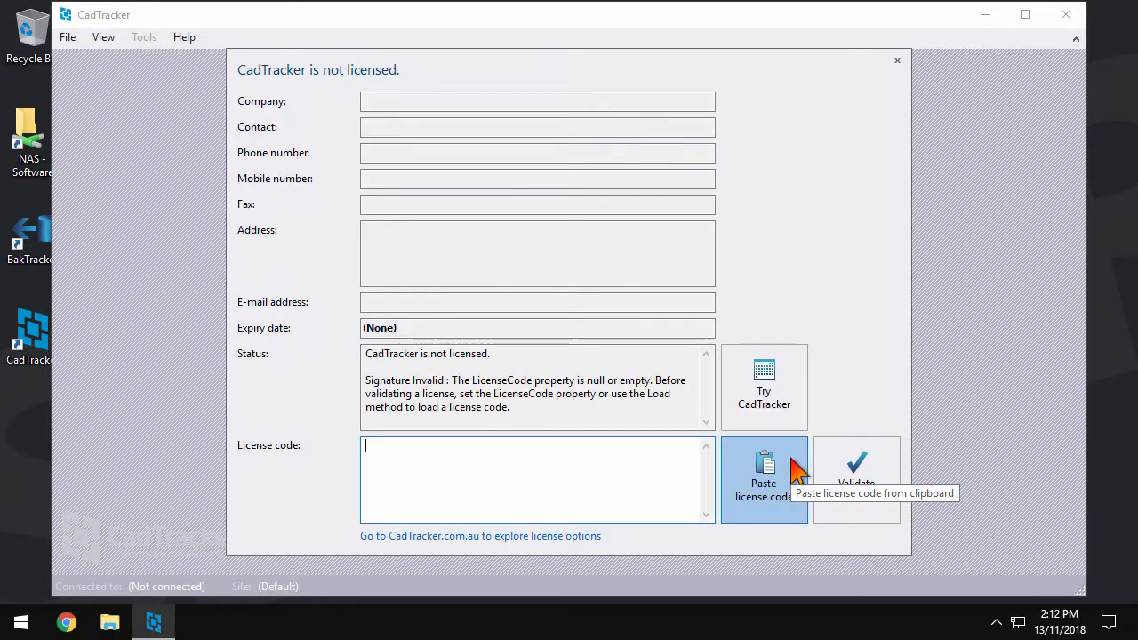
{"action": "left_click", "coordinate": [809, 414]}
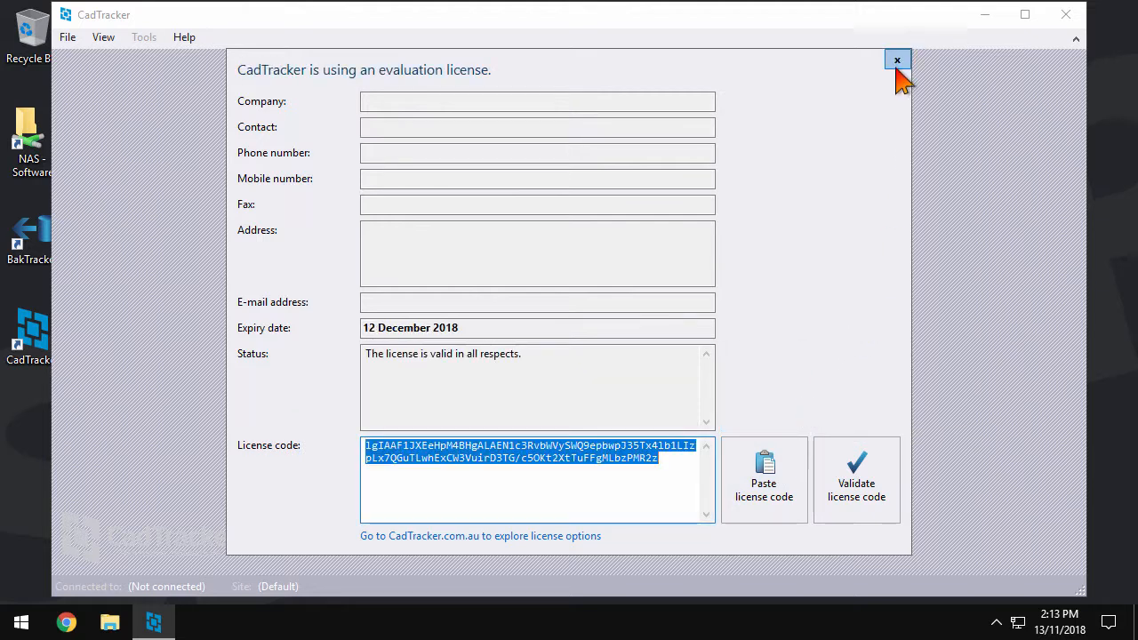
{"action": "left_click", "coordinate": [897, 61]}
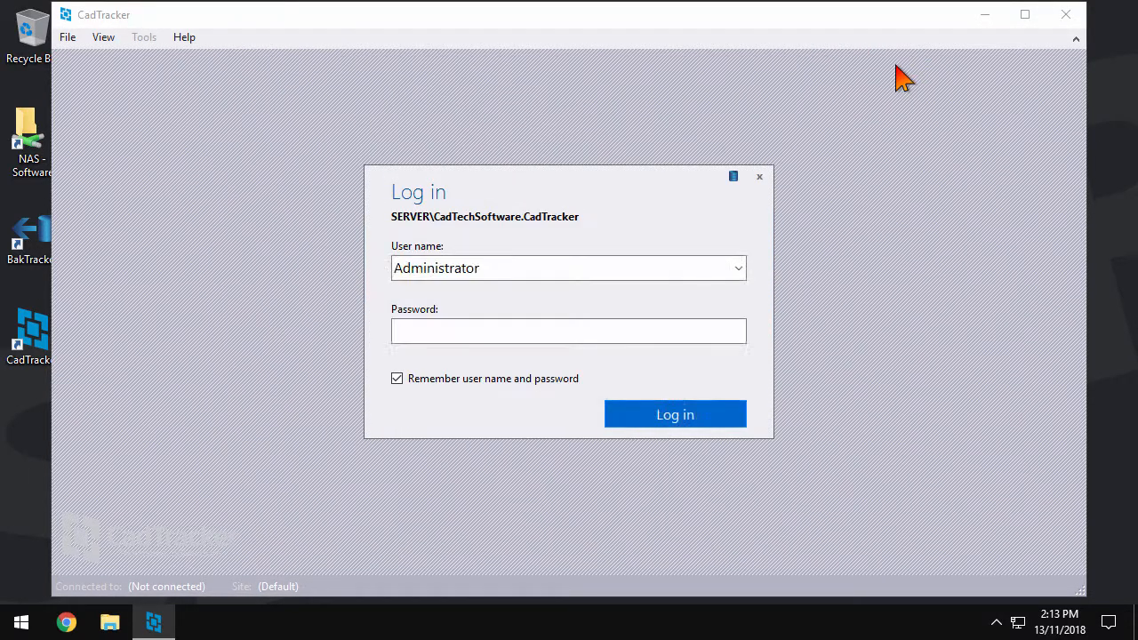
Log in and enter the company name and website maxwell-armstrong.com
{"action": "left_click", "coordinate": [737, 421]}
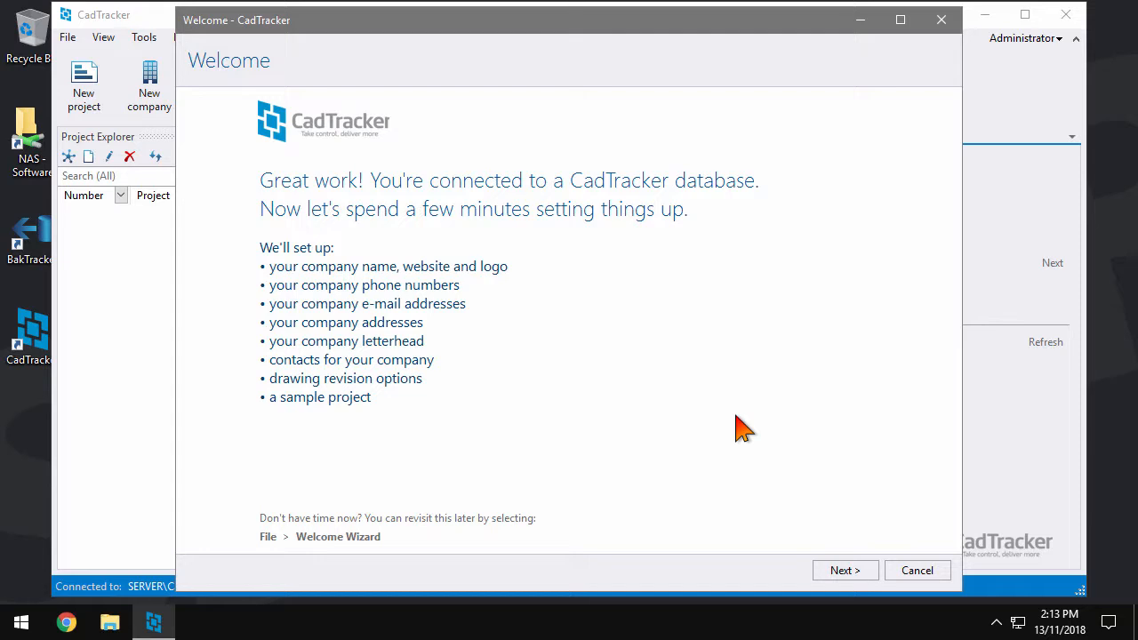
{"action": "left_click", "coordinate": [845, 570]}
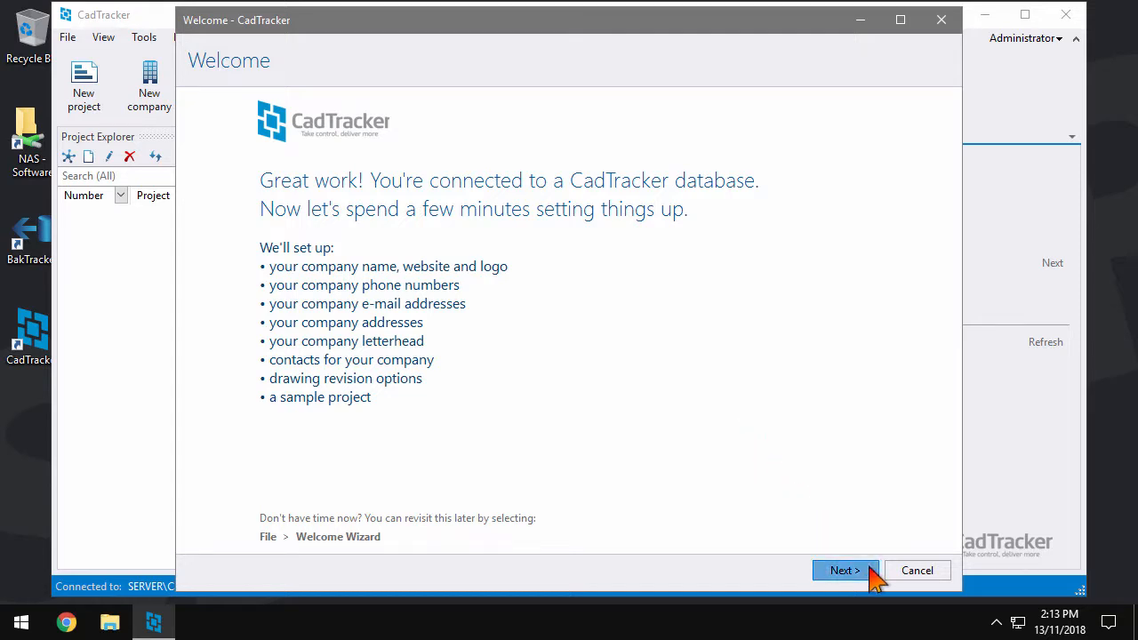
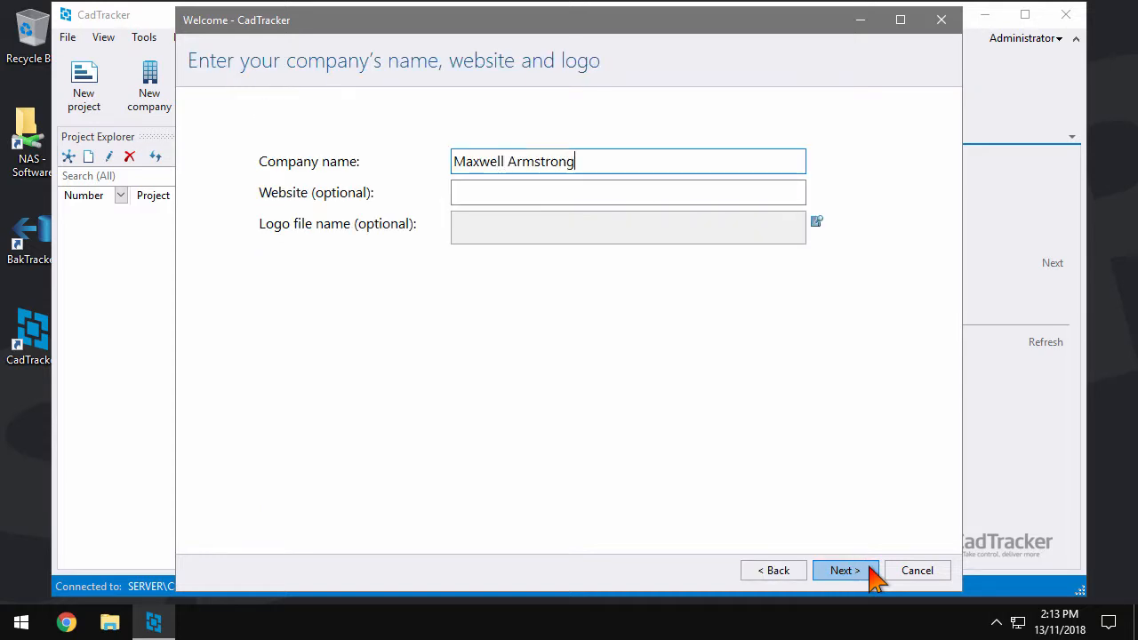
{"action": "key", "text": "Tab"}
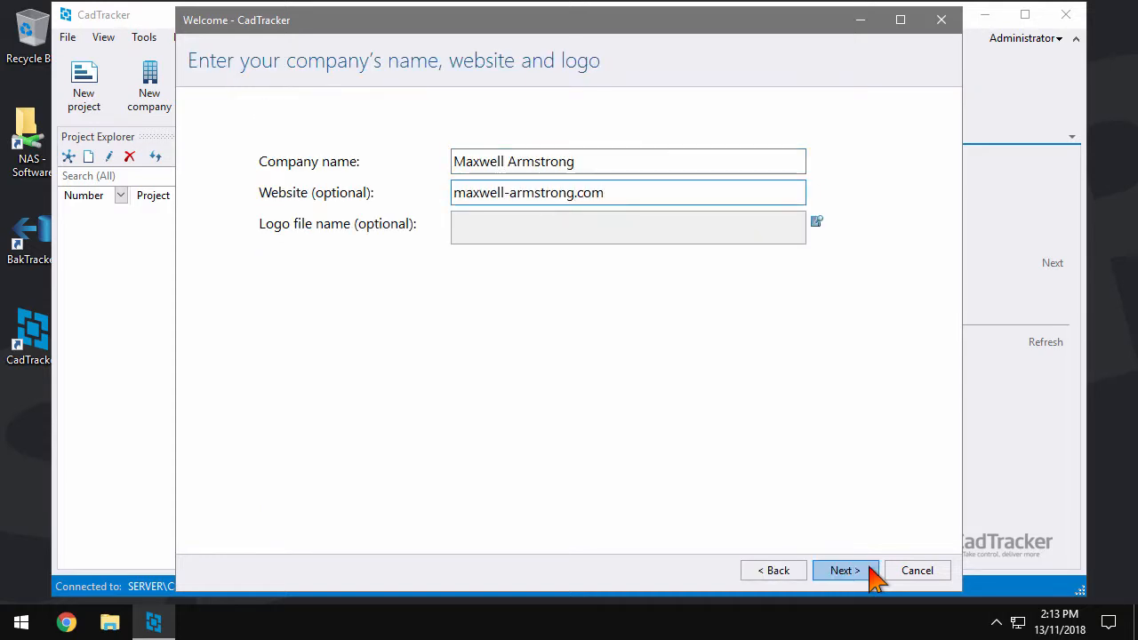
Set the logo to the 200x200 PNG from the Company logo folder under \\nas\Standards
{"action": "left_click", "coordinate": [746, 233]}
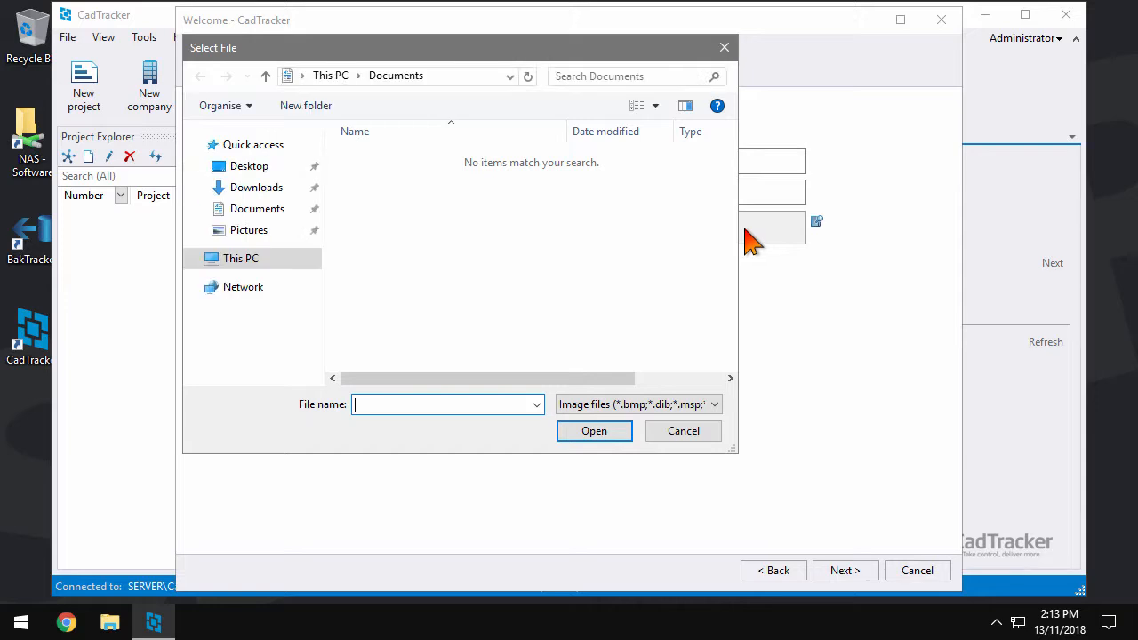
{"action": "type", "text": "\\\\nas"}
{"action": "key", "text": "Return"}
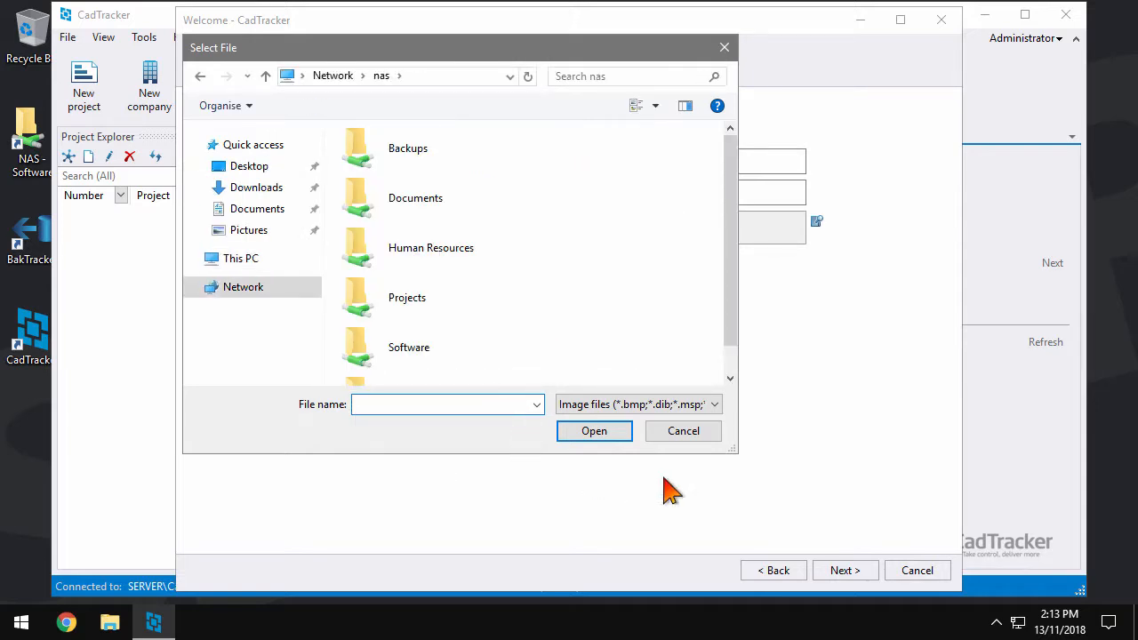
{"action": "left_click_drag", "start_coordinate": [737, 450], "coordinate": [841, 516]}
{"action": "double_click", "coordinate": [663, 262]}
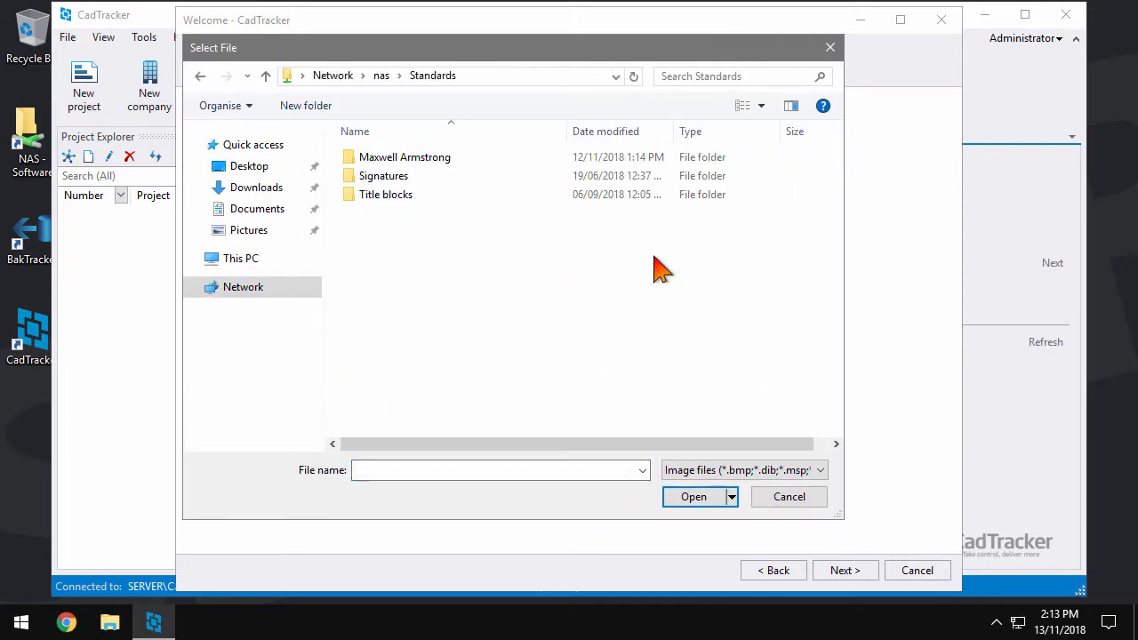
{"action": "double_click", "coordinate": [453, 158]}
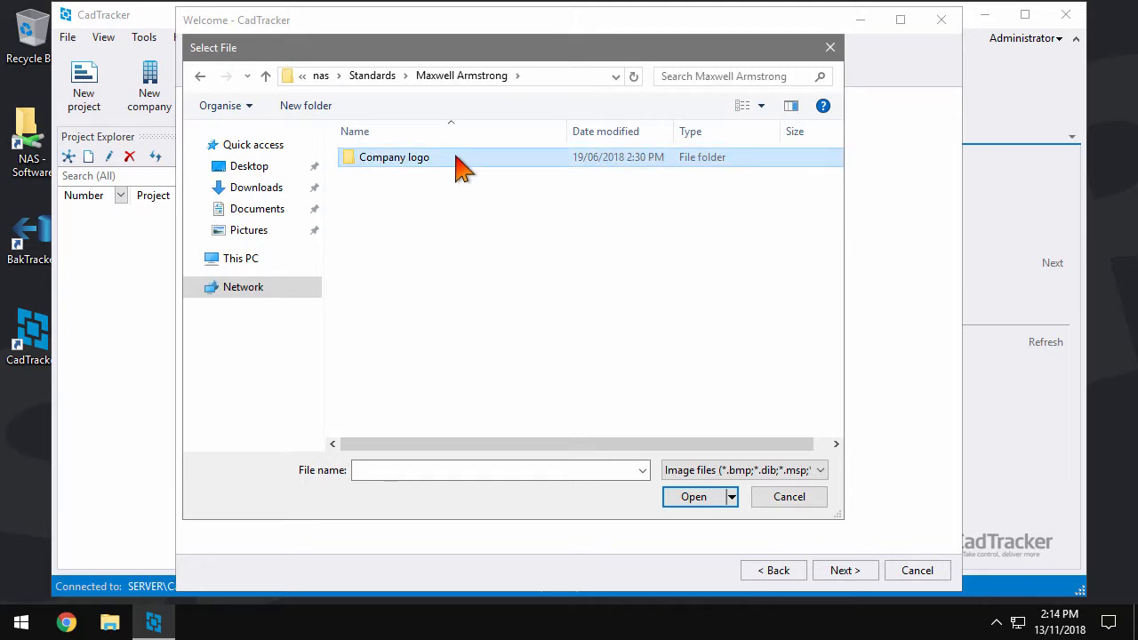
{"action": "double_click", "coordinate": [461, 160]}
{"action": "double_click", "coordinate": [461, 159]}
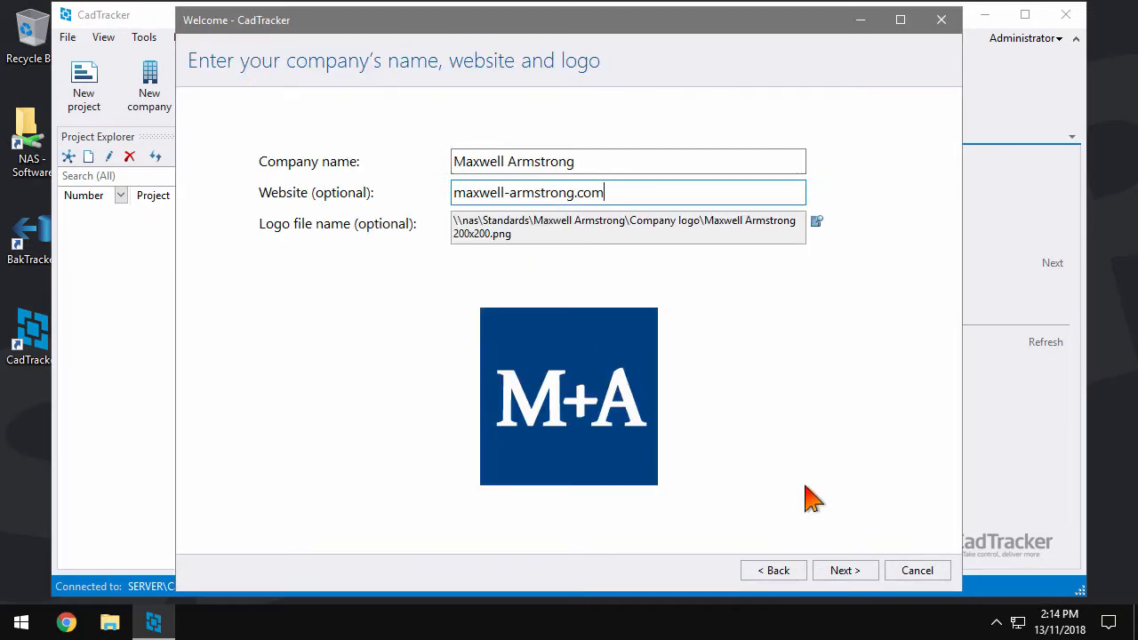
Add an Office phone number with country code +61, area code and number
{"action": "left_click", "coordinate": [845, 570]}
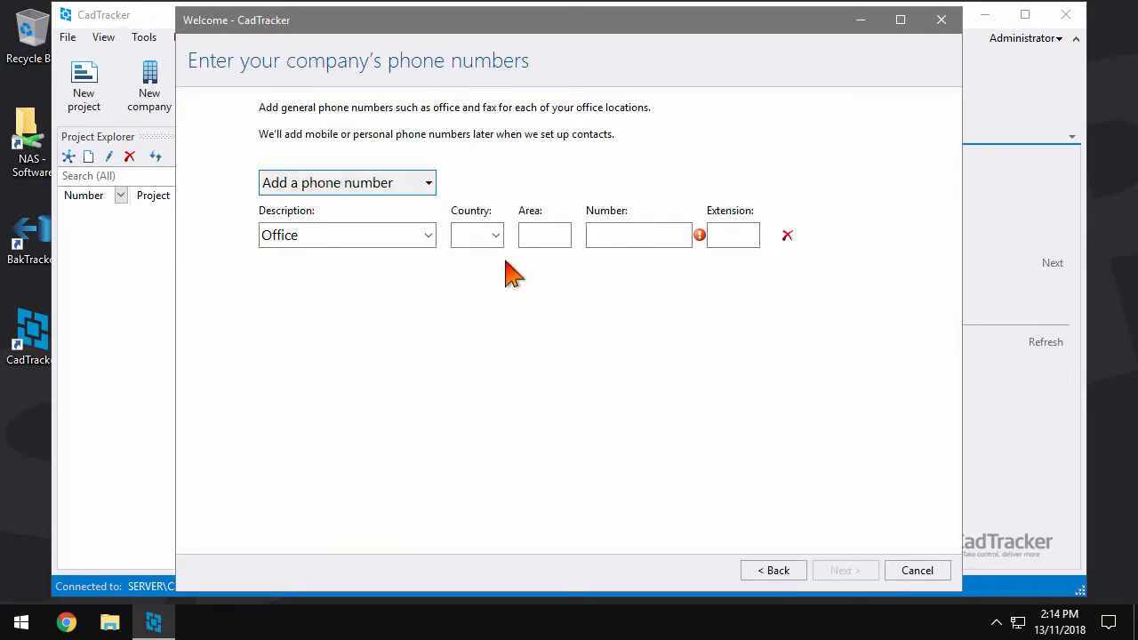
{"action": "left_click", "coordinate": [491, 237]}
{"action": "left_click", "coordinate": [486, 292]}
{"action": "left_click", "coordinate": [545, 236]}
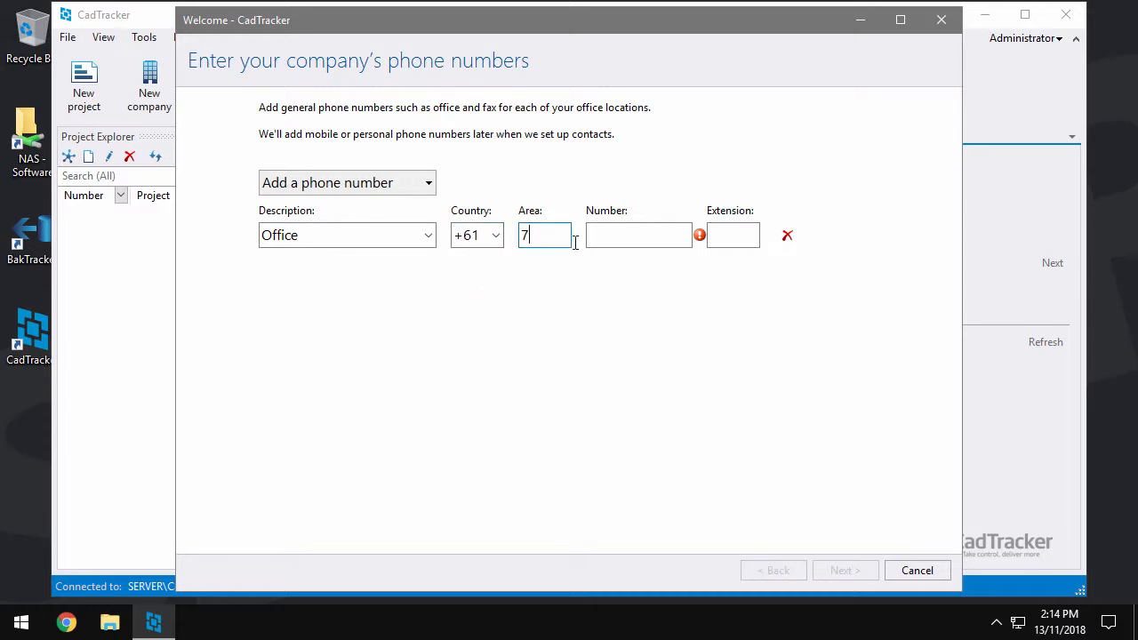
{"action": "left_click", "coordinate": [628, 236]}
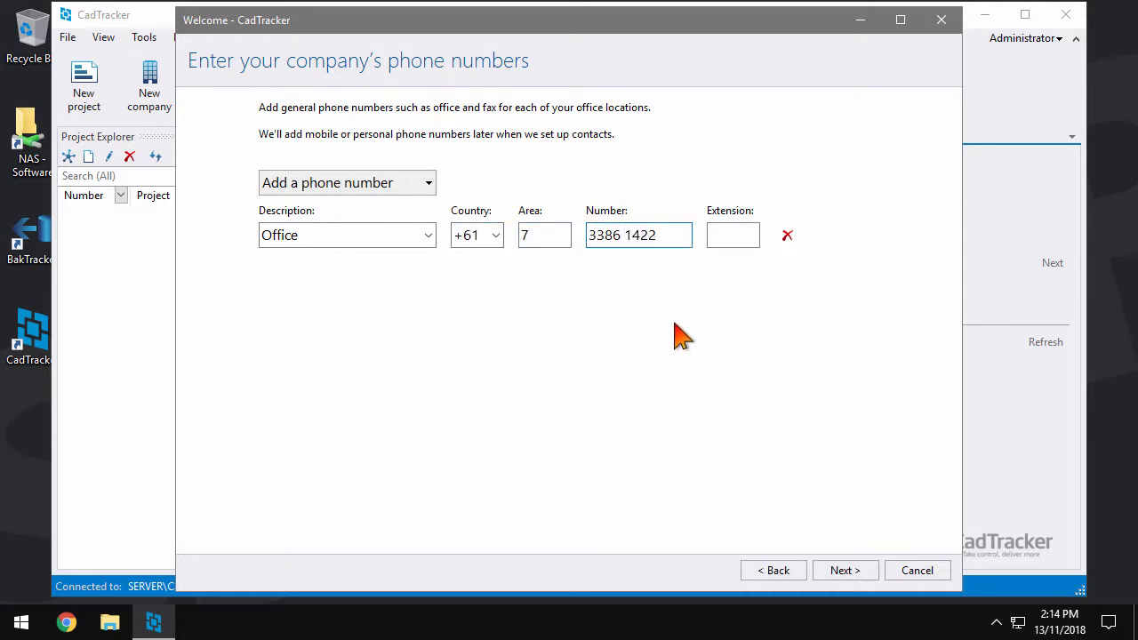
Set the company e-mail address description to Admin
{"action": "left_click", "coordinate": [875, 578]}
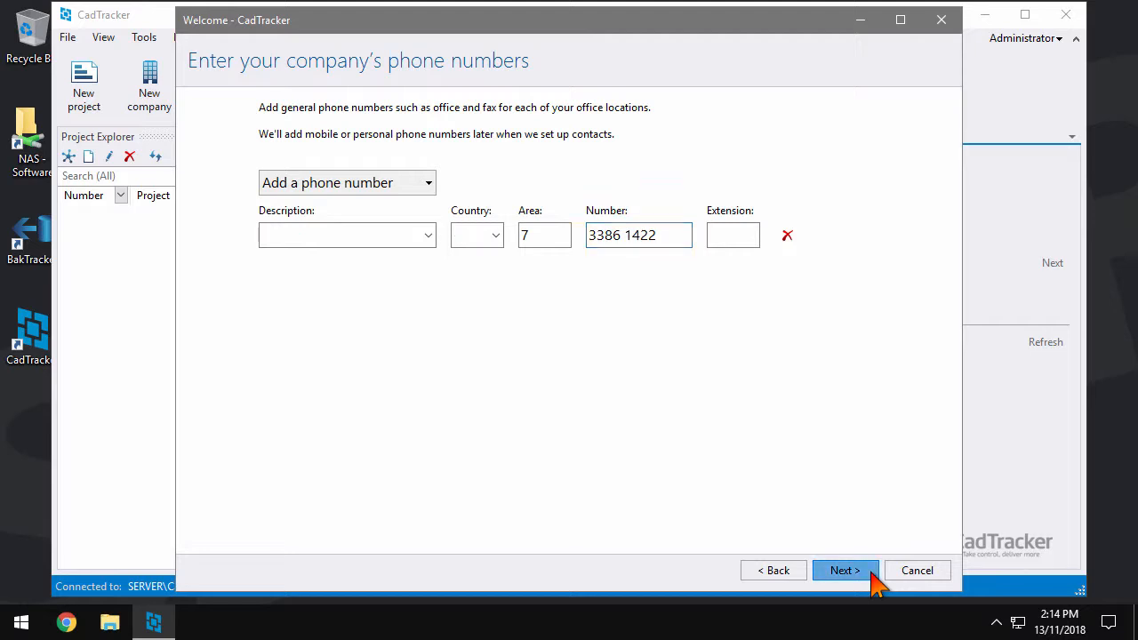
{"action": "left_click", "coordinate": [429, 237]}
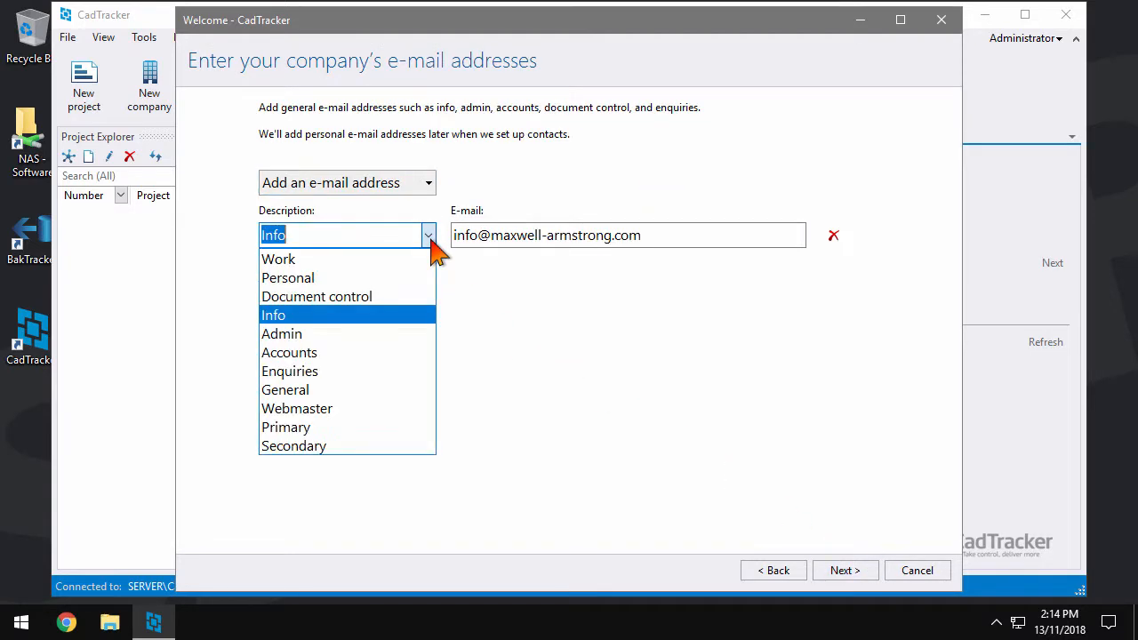
{"action": "left_click", "coordinate": [382, 335]}
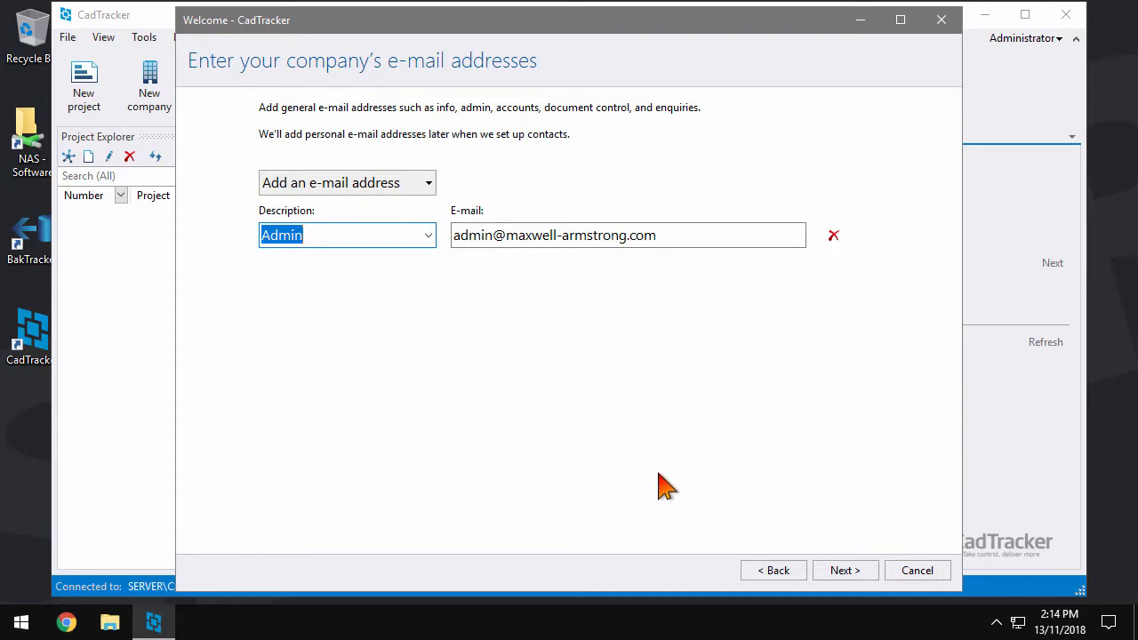
{"action": "left_click", "coordinate": [871, 575]}
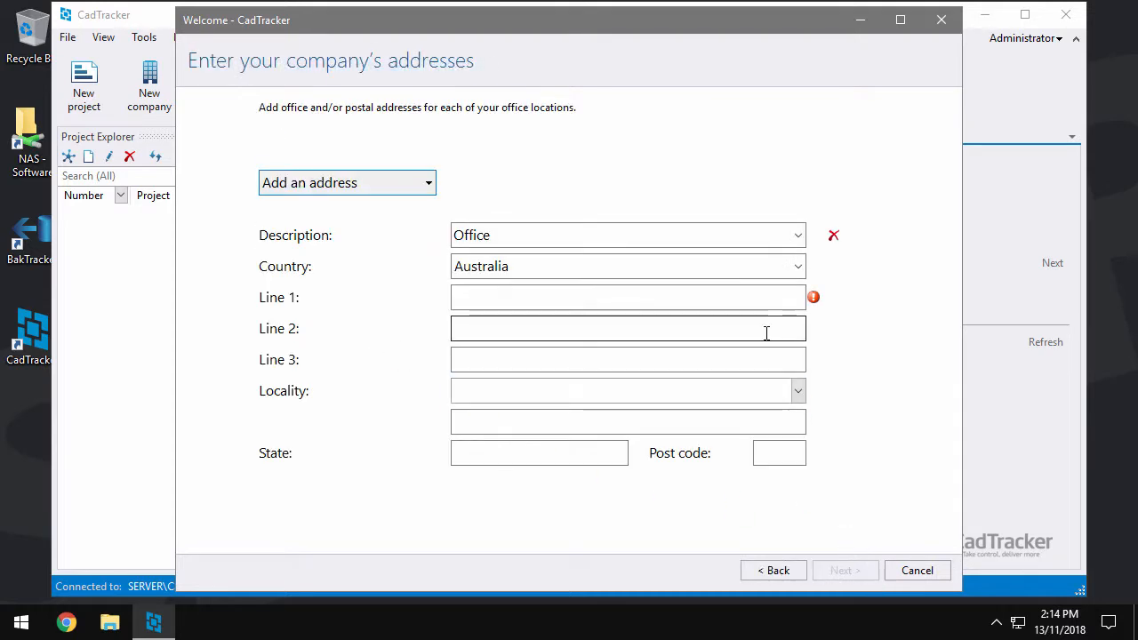
Enter the company's Office street address and pick its locality from the list
{"action": "left_click", "coordinate": [752, 300]}
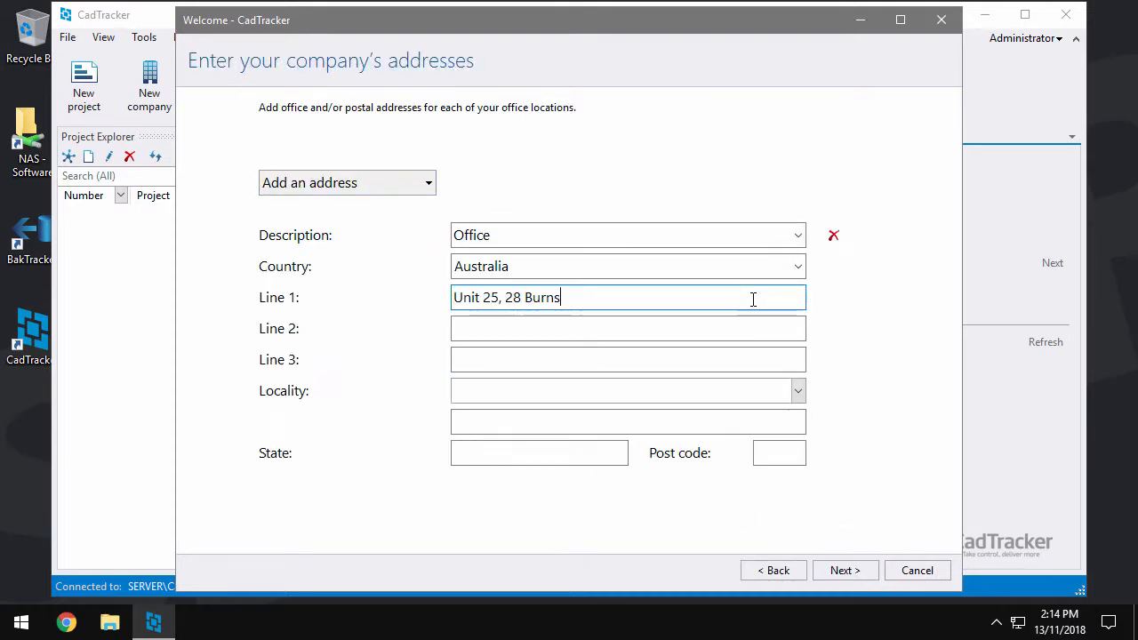
{"action": "left_click", "coordinate": [753, 392]}
{"action": "type", "text": "orme"}
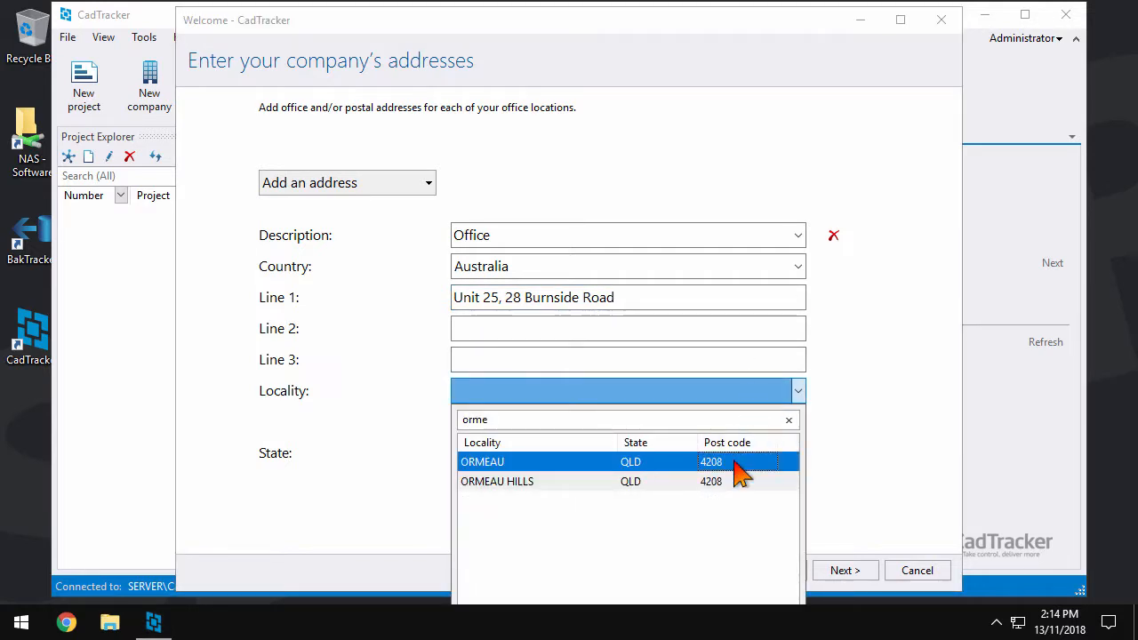
{"action": "left_click", "coordinate": [734, 463]}
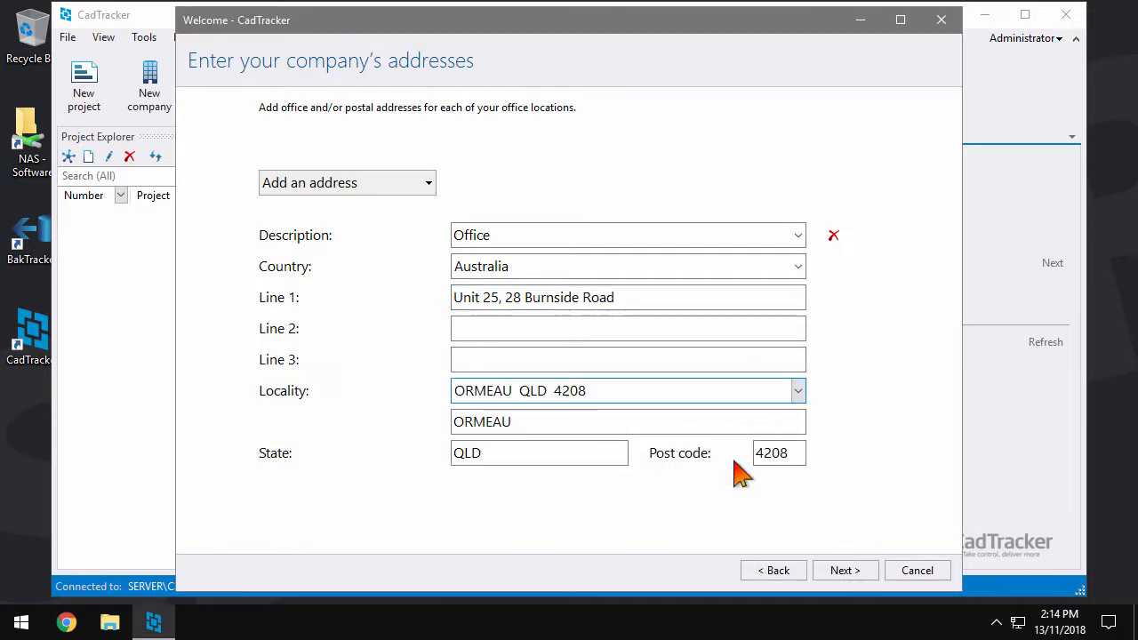
Set the letterhead to Office address, Office phone and Admin e-mail, including the website
{"action": "left_click", "coordinate": [867, 569]}
{"action": "left_click", "coordinate": [614, 183]}
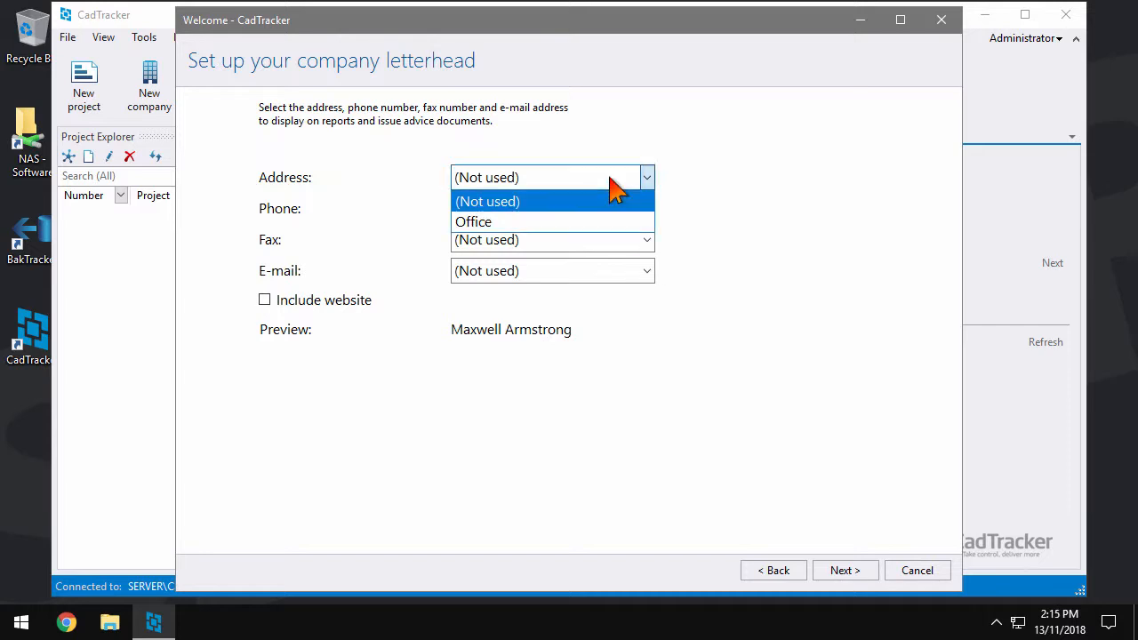
{"action": "left_click", "coordinate": [602, 222]}
{"action": "left_click", "coordinate": [601, 211]}
{"action": "left_click", "coordinate": [596, 258]}
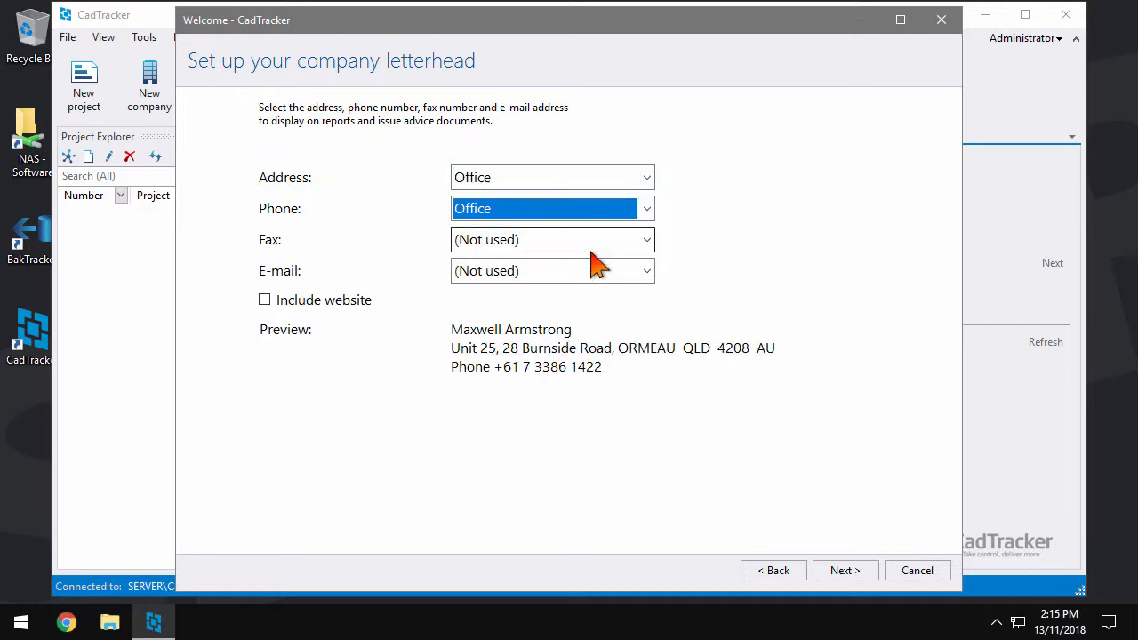
{"action": "left_click", "coordinate": [593, 271]}
{"action": "left_click", "coordinate": [583, 315]}
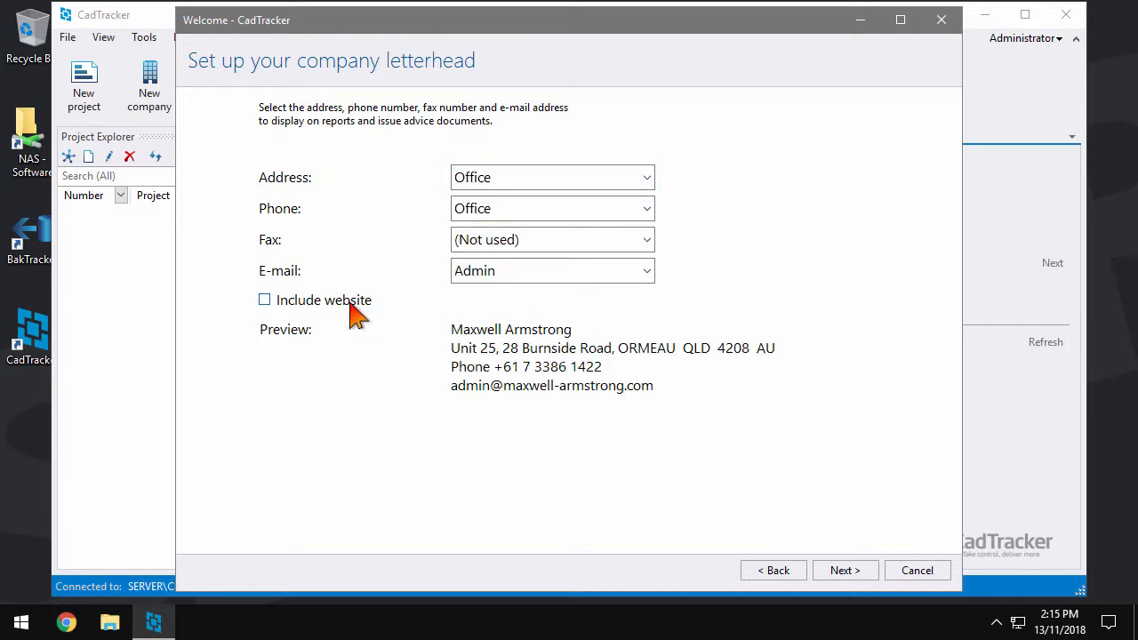
{"action": "left_click", "coordinate": [351, 303]}
{"action": "left_click", "coordinate": [837, 578]}
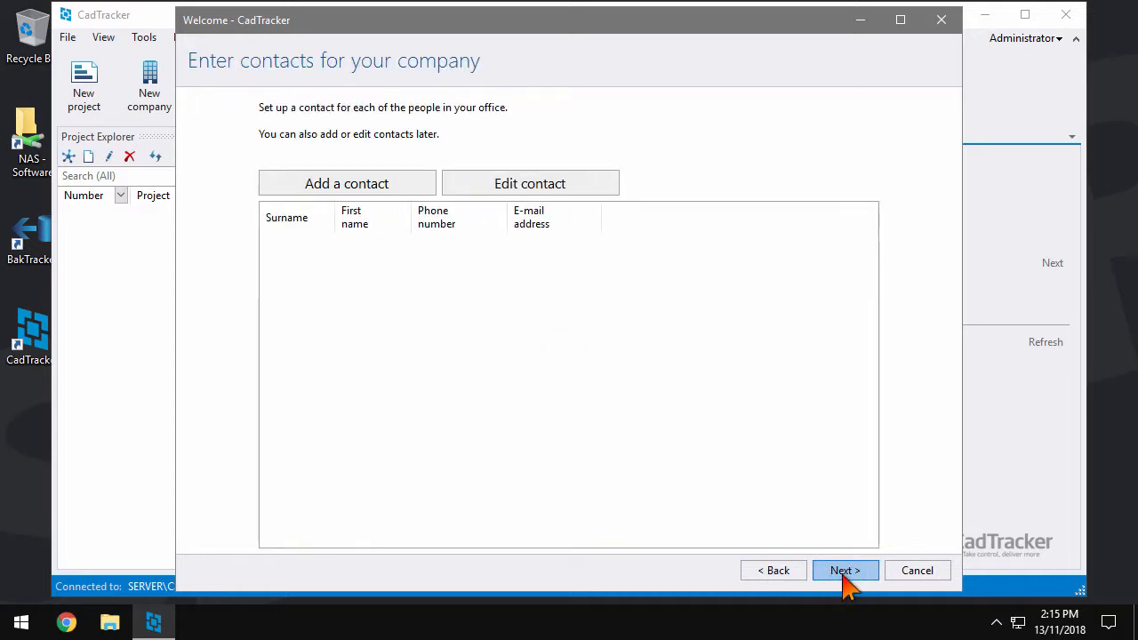
Add the first employee contact with their name, their Human Resources\Employees folder and full-name user name
{"action": "left_click", "coordinate": [424, 184]}
{"action": "key", "text": "Tab"}
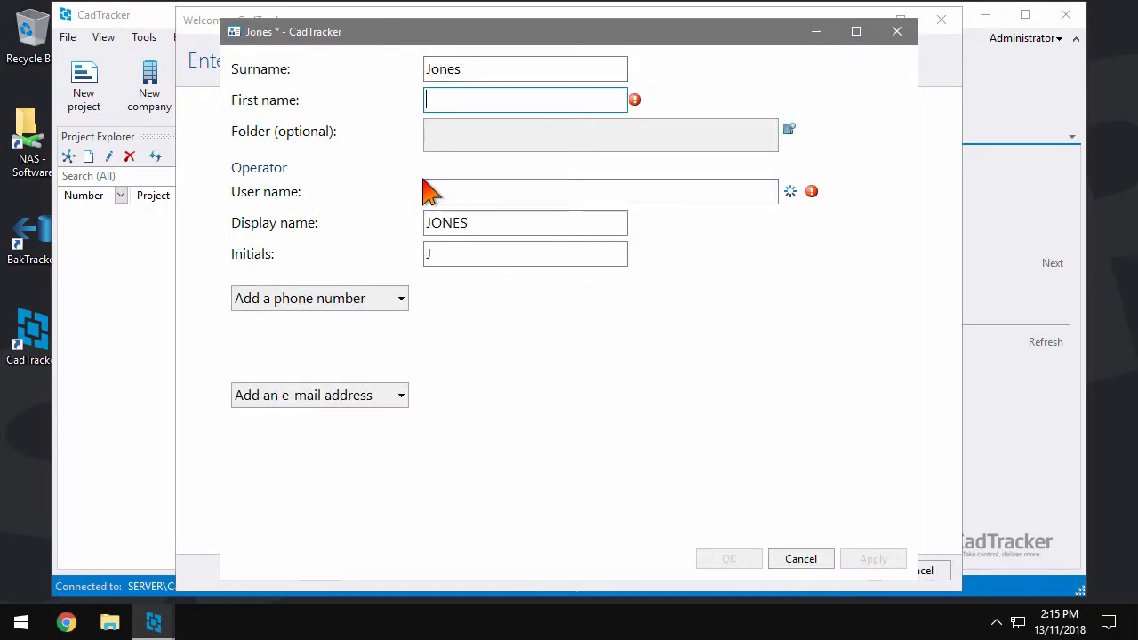
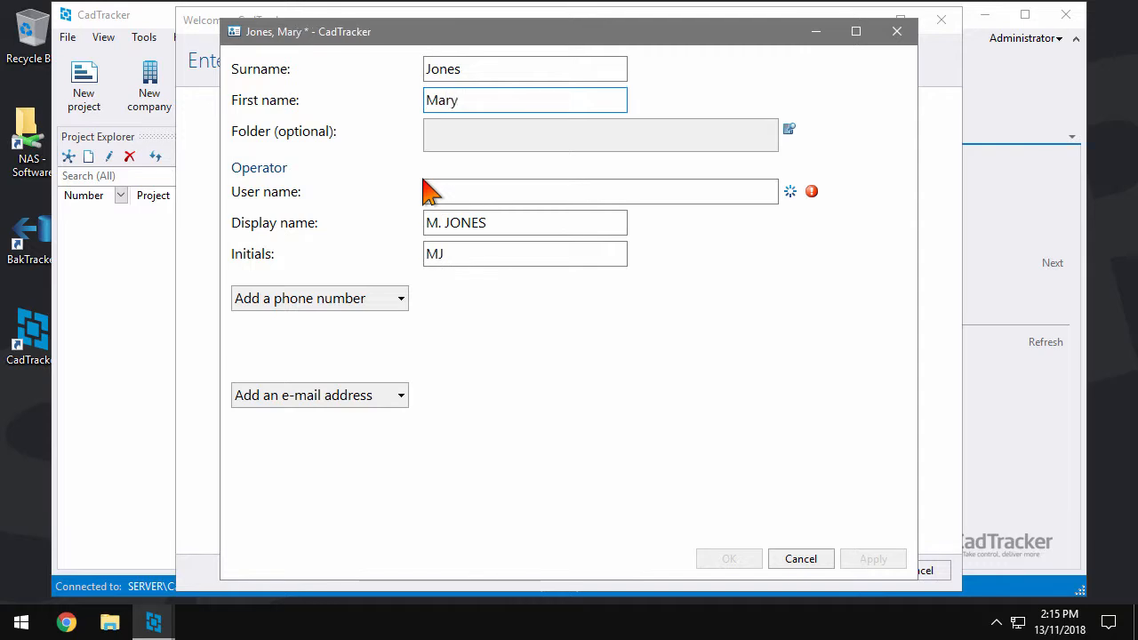
{"action": "left_click", "coordinate": [536, 140]}
{"action": "left_click", "coordinate": [391, 87]}
{"action": "left_click", "coordinate": [426, 87]}
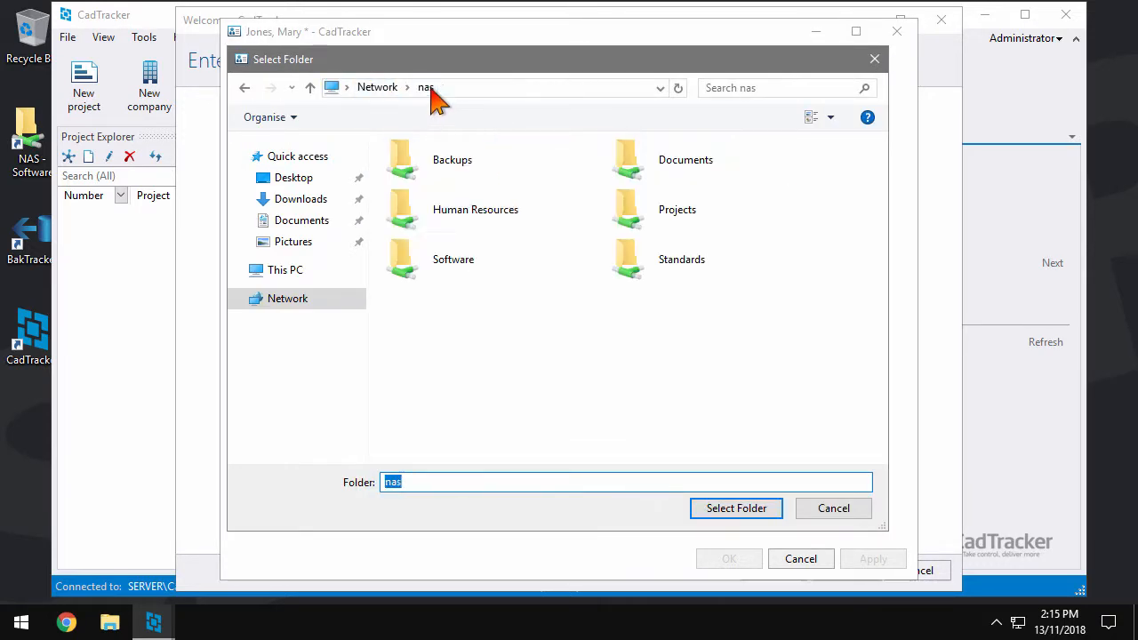
{"action": "double_click", "coordinate": [466, 220]}
{"action": "double_click", "coordinate": [444, 172]}
{"action": "double_click", "coordinate": [449, 187]}
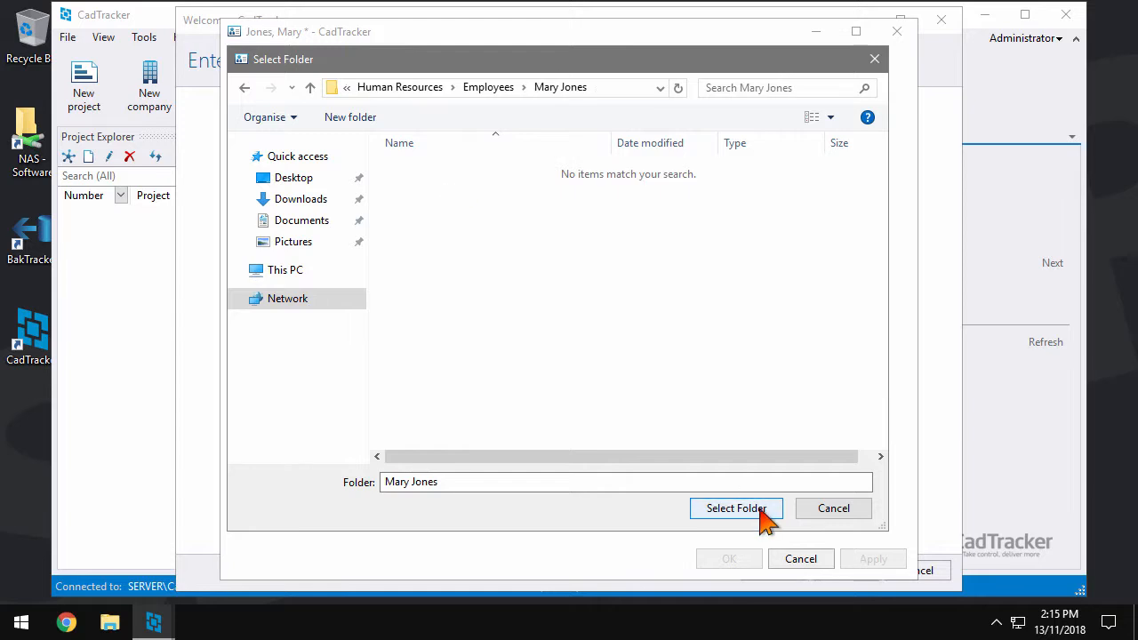
{"action": "left_click", "coordinate": [764, 505]}
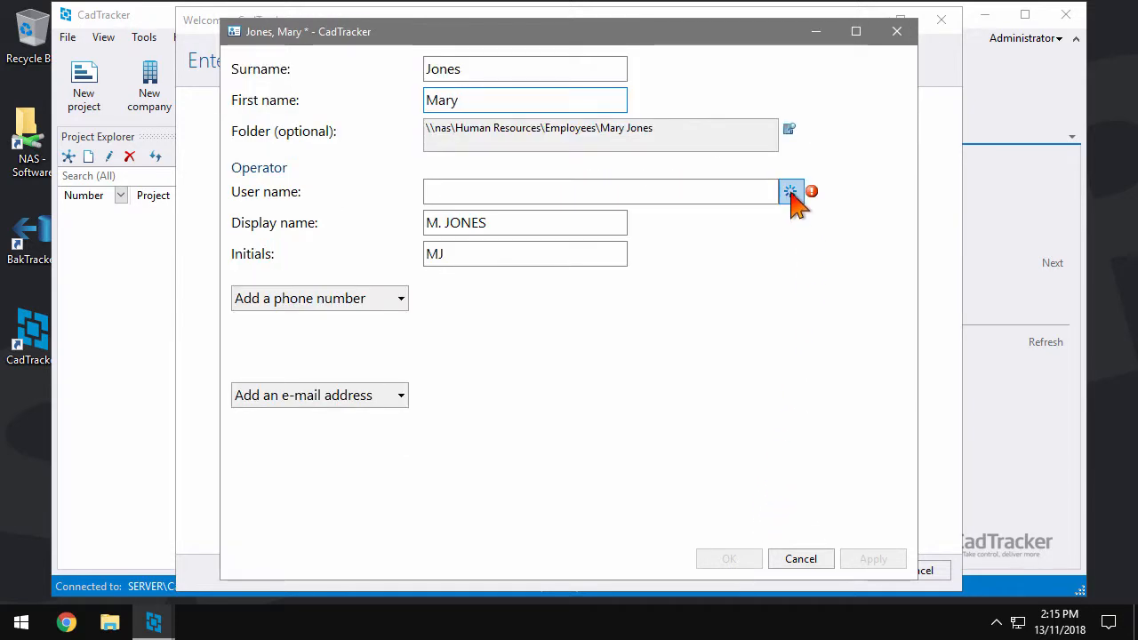
{"action": "left_click", "coordinate": [790, 192]}
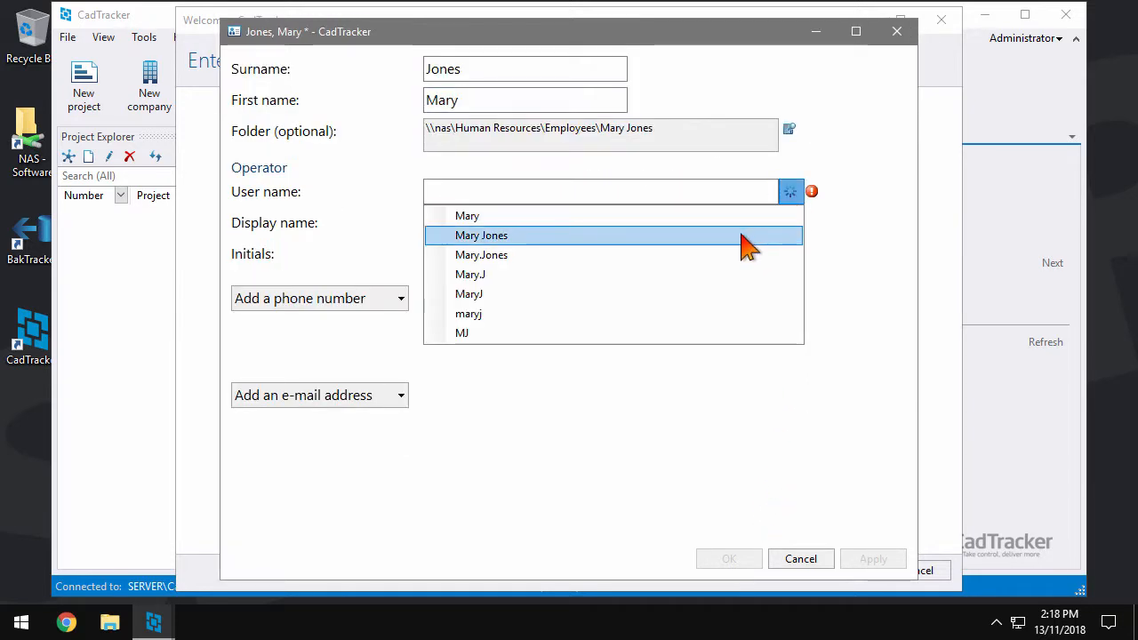
{"action": "left_click", "coordinate": [742, 235]}
Give the first contact a Mobile phone number and a Work e-mail, then save it
{"action": "left_click", "coordinate": [382, 300]}
{"action": "left_click", "coordinate": [361, 357]}
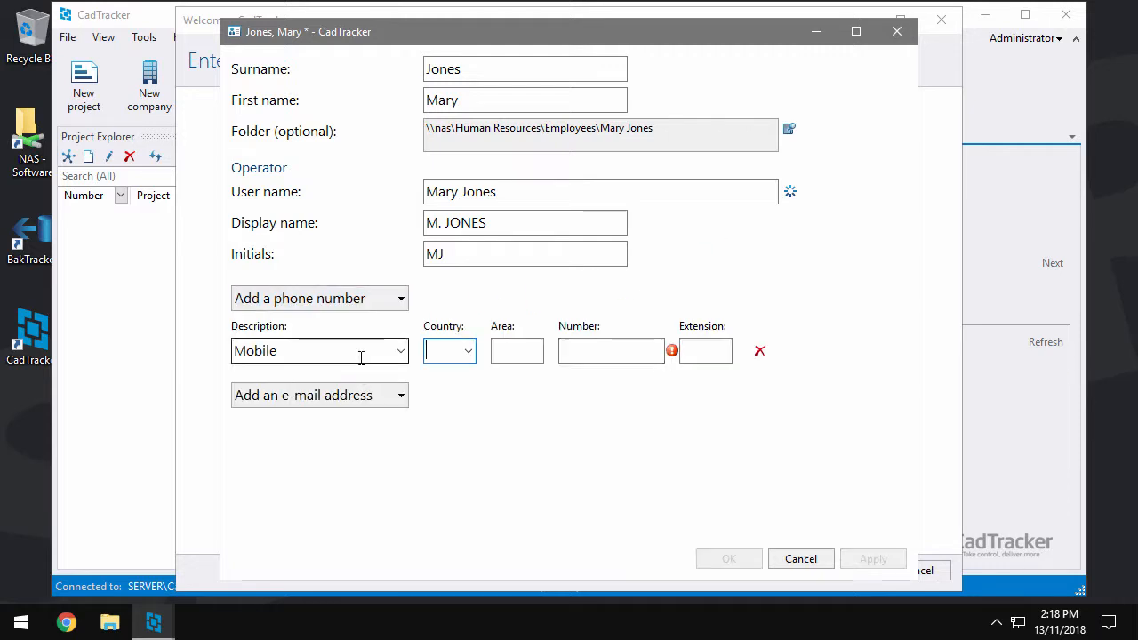
{"action": "left_click", "coordinate": [587, 350]}
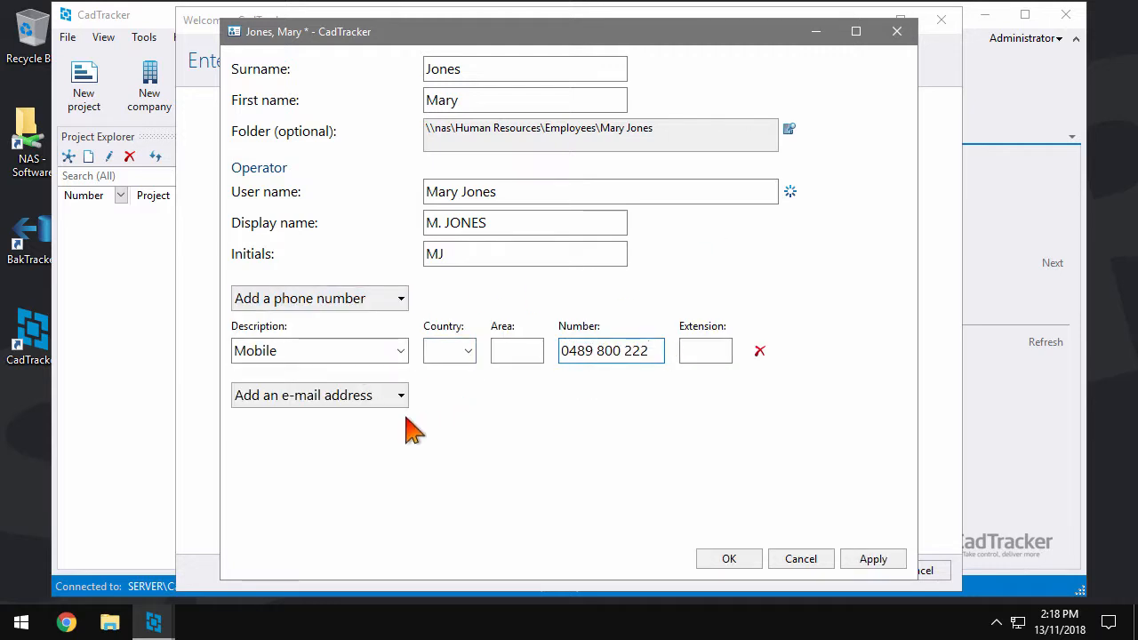
{"action": "left_click", "coordinate": [368, 394]}
{"action": "left_click", "coordinate": [368, 389]}
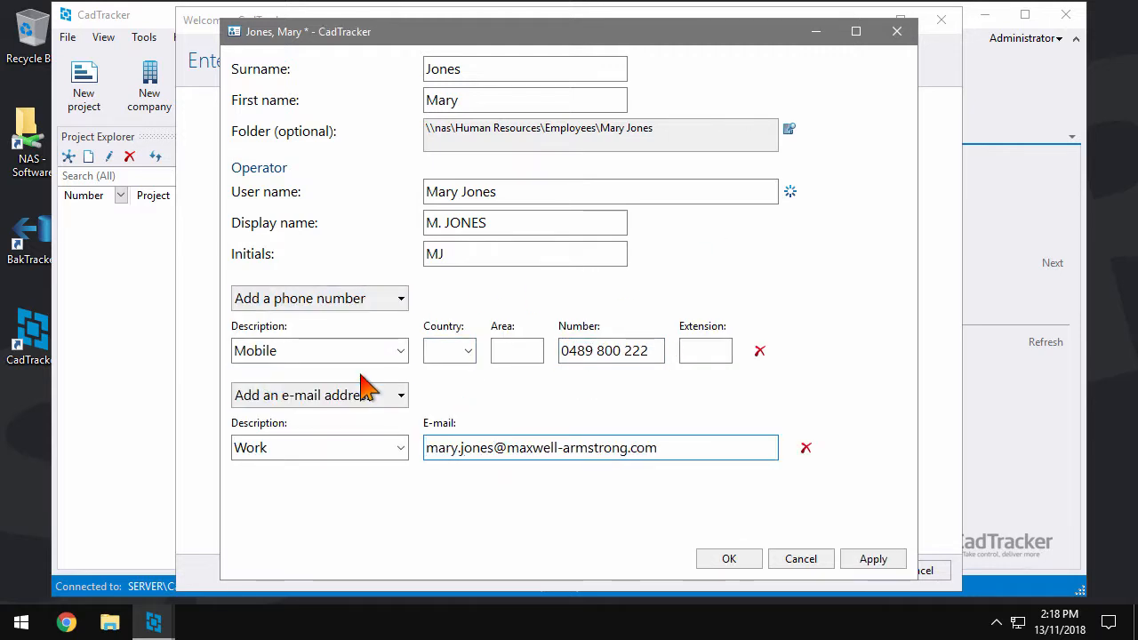
{"action": "left_click", "coordinate": [749, 560]}
Add the second employee contact with their name, their Employees folder and full-name user name
{"action": "left_click", "coordinate": [427, 188]}
{"action": "type", "text": "S"}
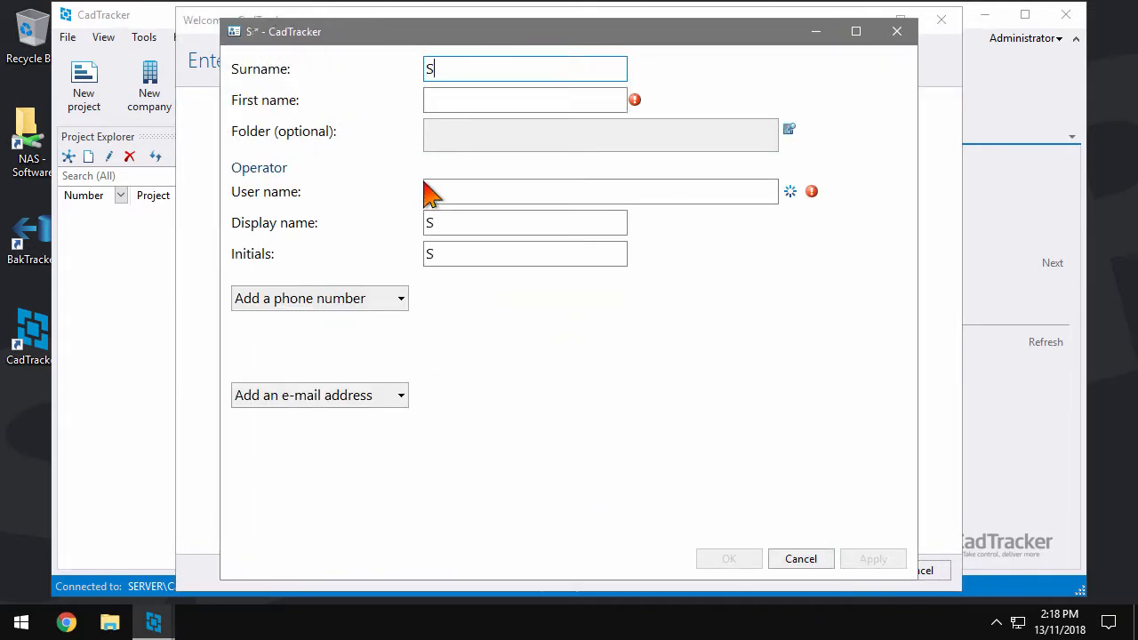
{"action": "type", "text": "mith"}
{"action": "key", "text": "Tab"}
{"action": "type", "text": "John"}
{"action": "left_click", "coordinate": [521, 148]}
{"action": "double_click", "coordinate": [432, 183]}
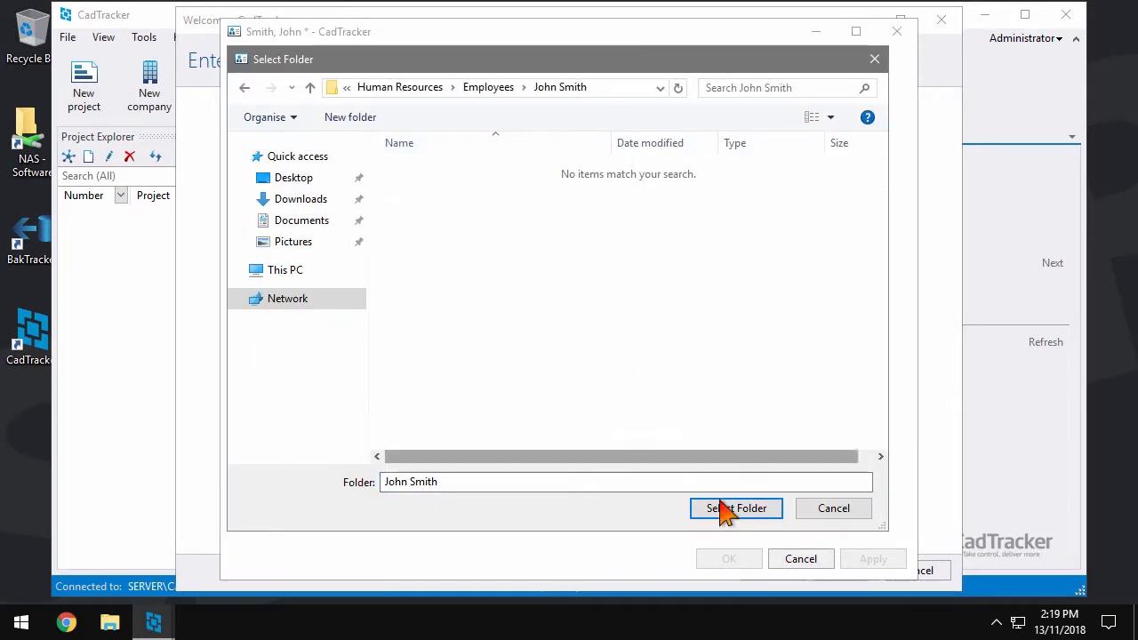
{"action": "left_click", "coordinate": [725, 509]}
{"action": "left_click", "coordinate": [790, 191]}
{"action": "left_click", "coordinate": [753, 236]}
Give the second contact a Mobile phone number and a Work e-mail, then save it
{"action": "left_click", "coordinate": [393, 301]}
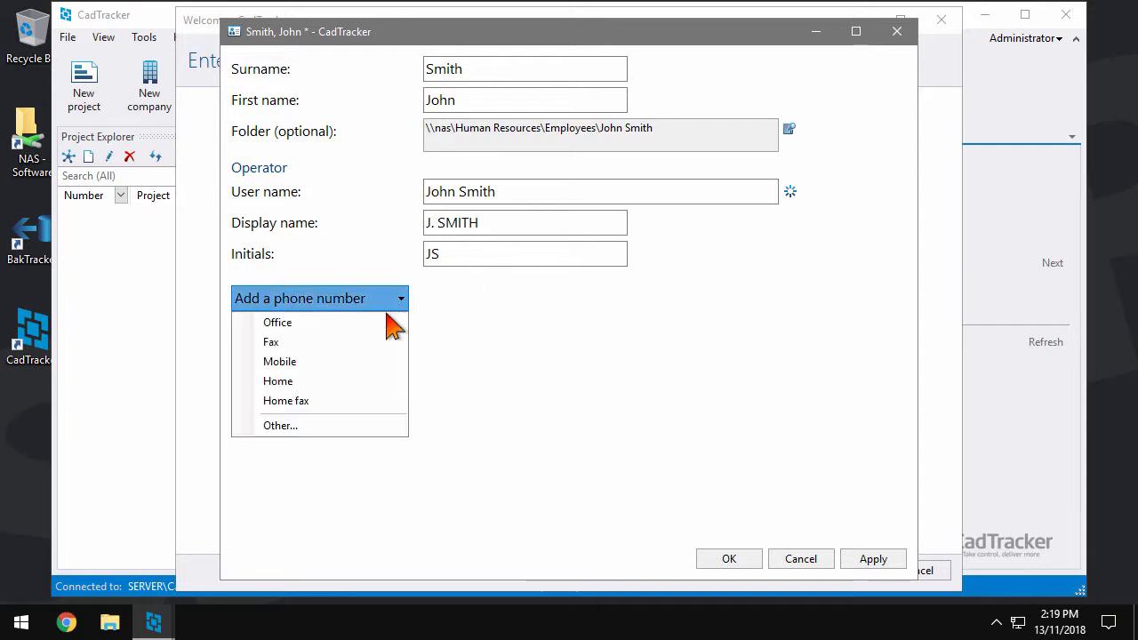
{"action": "left_click", "coordinate": [279, 361]}
{"action": "left_click", "coordinate": [600, 351]}
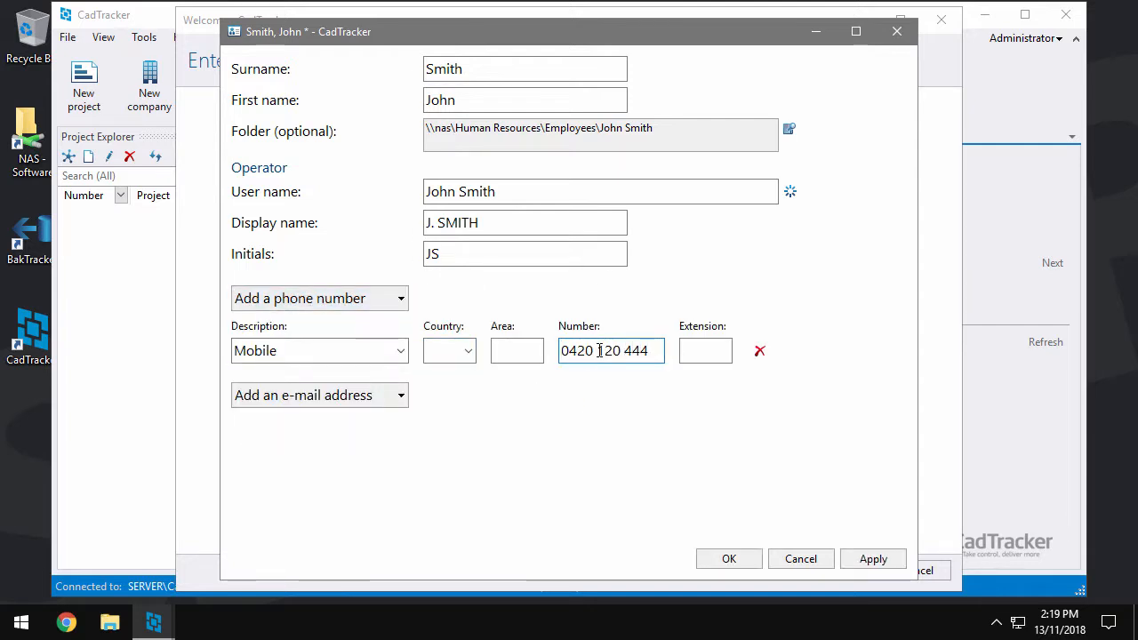
{"action": "left_click", "coordinate": [375, 398]}
{"action": "left_click", "coordinate": [390, 371]}
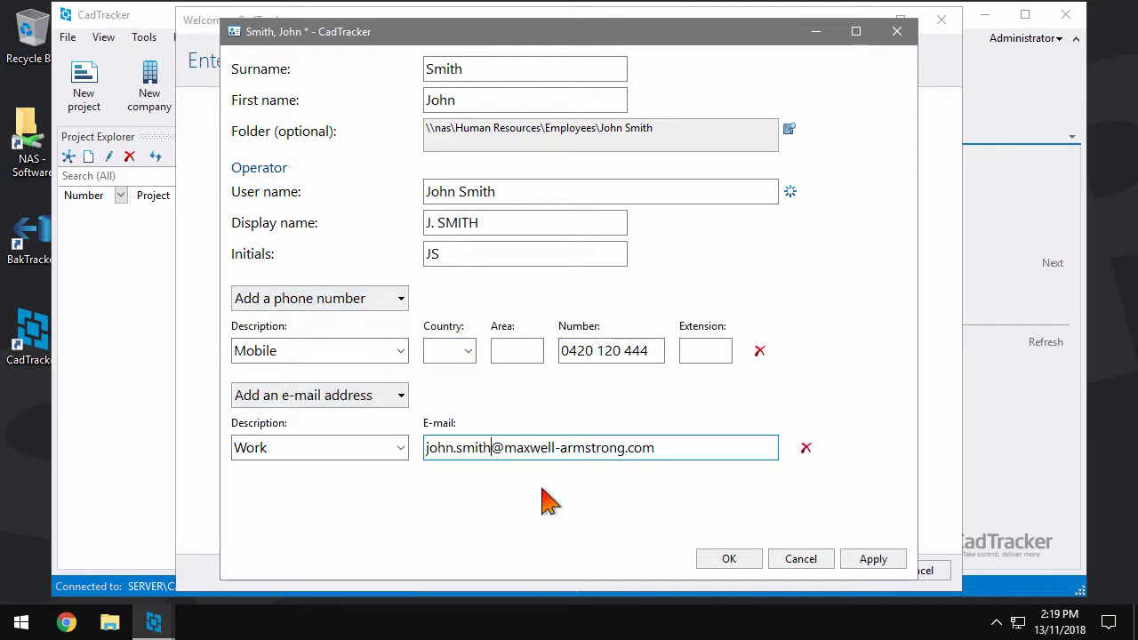
{"action": "left_click", "coordinate": [729, 559]}
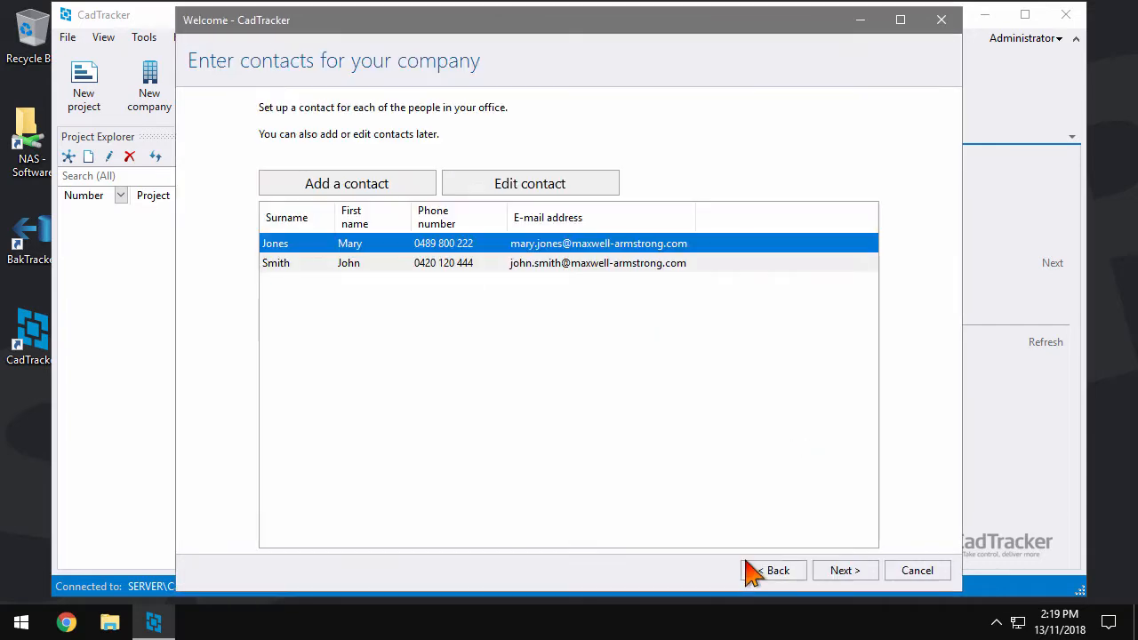
Apply the Underscore delimiter revision scheme (e.g. _A): lettered approval, numbered construction revisions
{"action": "left_click", "coordinate": [845, 570]}
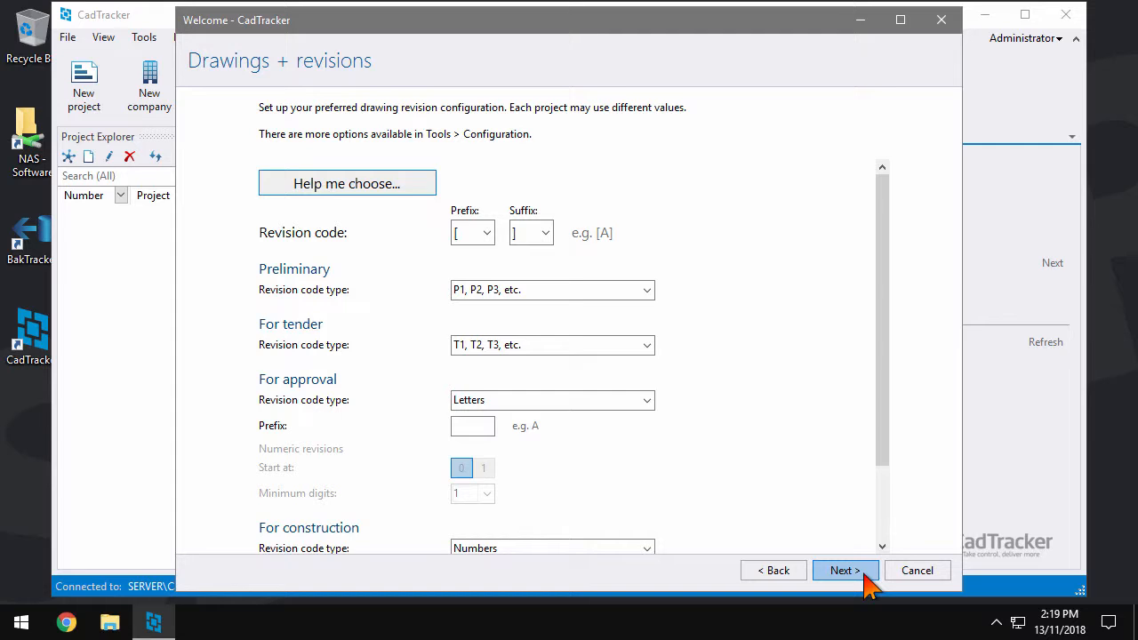
{"action": "left_click", "coordinate": [427, 185]}
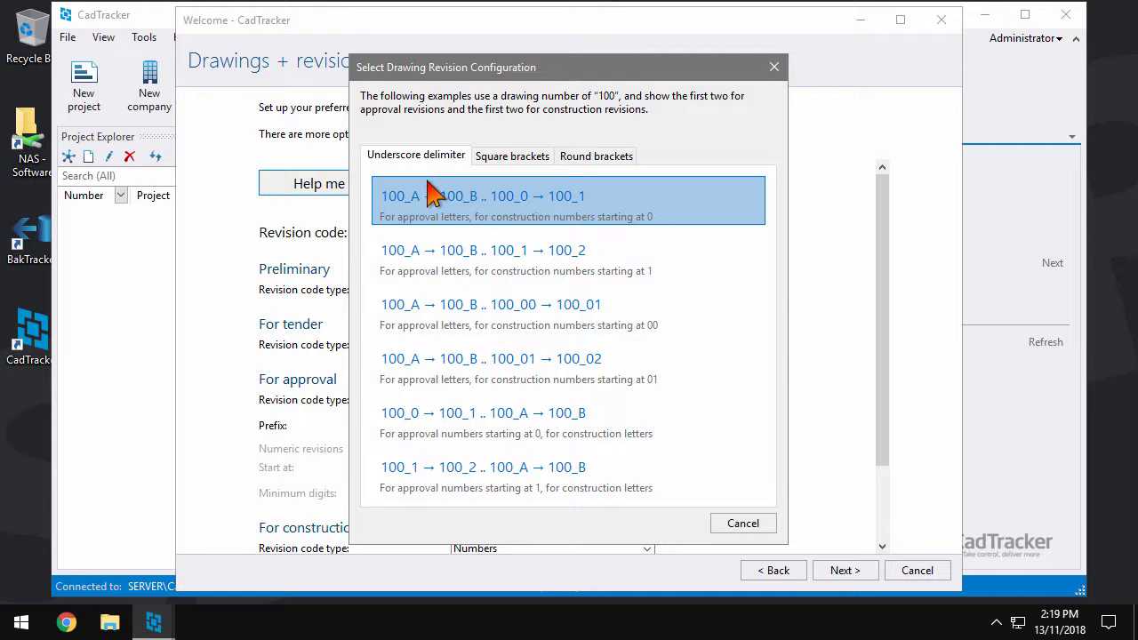
{"action": "left_click", "coordinate": [715, 218]}
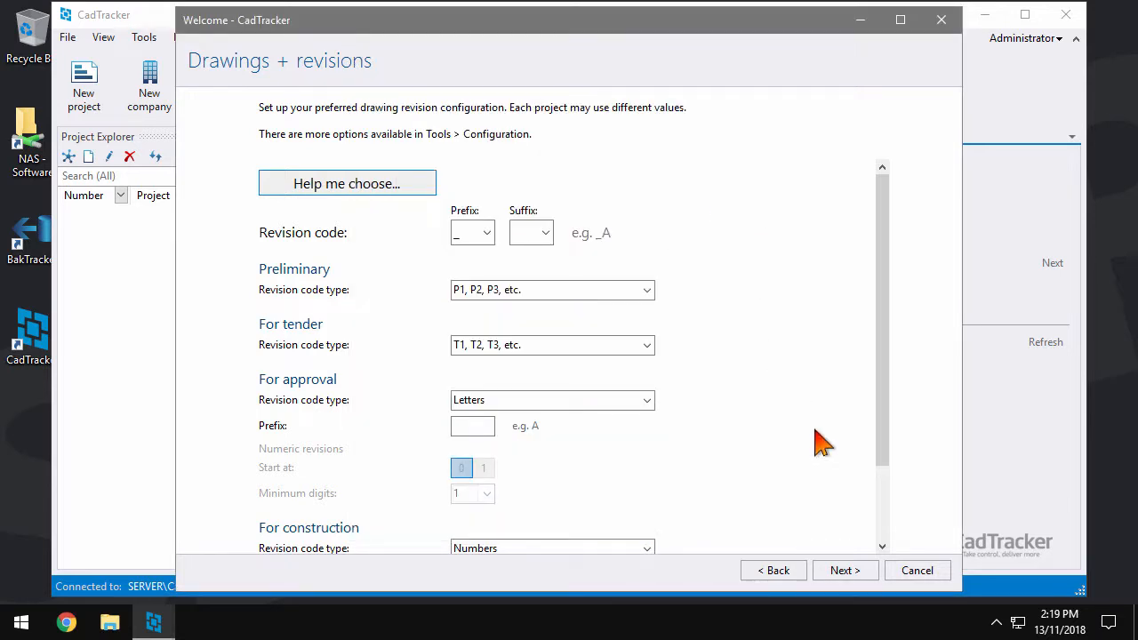
{"action": "left_click", "coordinate": [867, 577]}
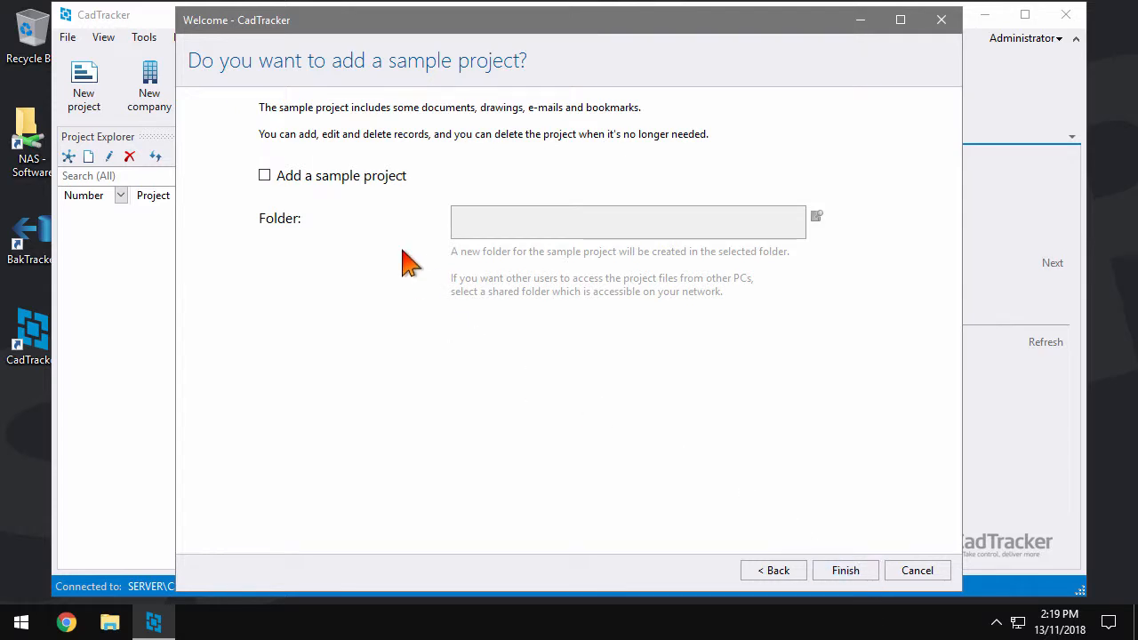
Add a sample project stored in \\nas\Projects and finish the setup wizard
{"action": "left_click", "coordinate": [391, 182]}
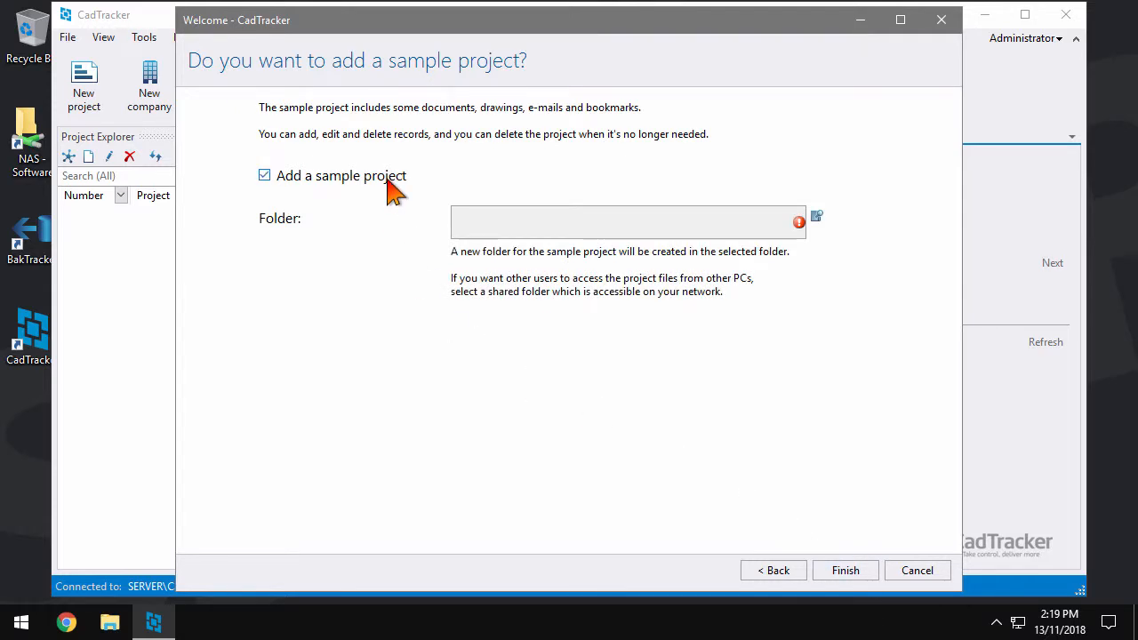
{"action": "left_click", "coordinate": [525, 233]}
{"action": "left_click", "coordinate": [303, 75]}
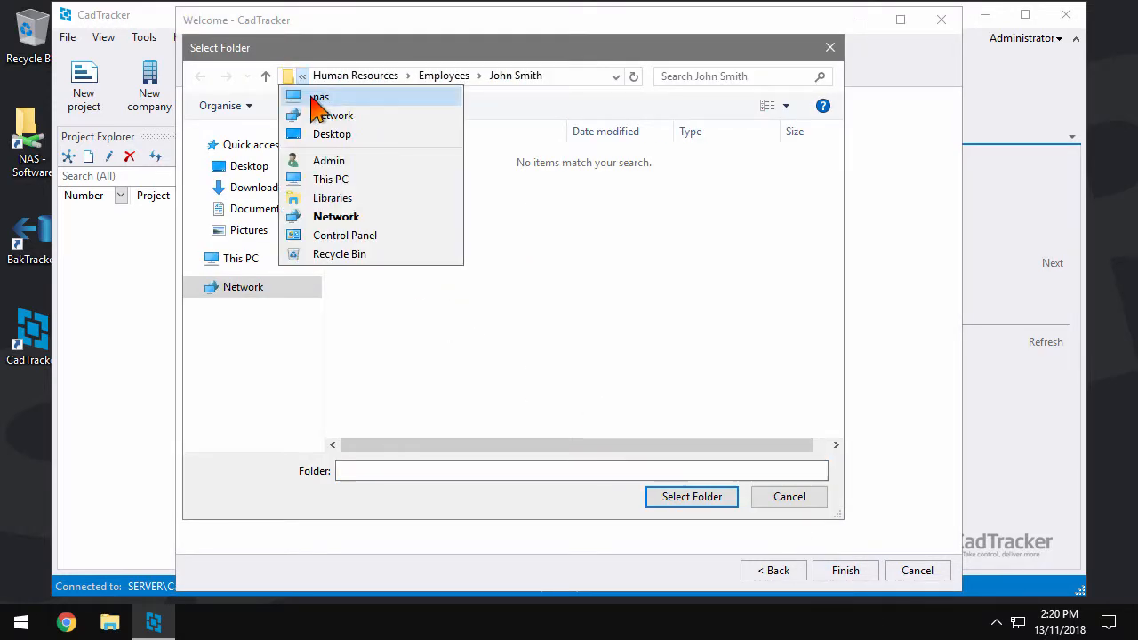
{"action": "left_click", "coordinate": [318, 98]}
{"action": "double_click", "coordinate": [635, 203]}
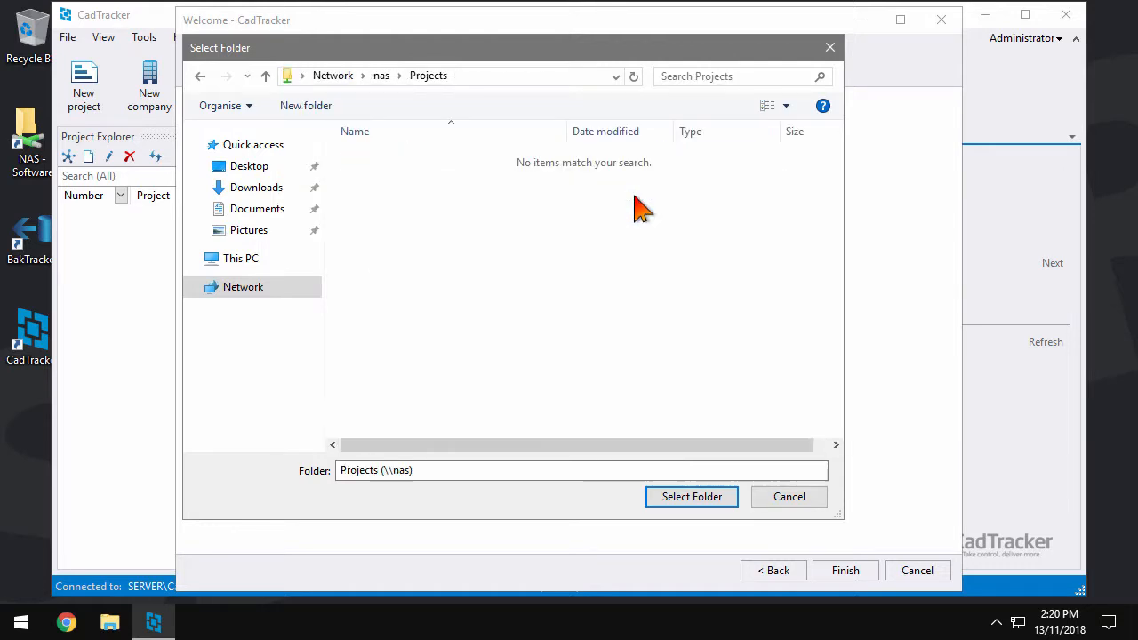
{"action": "left_click", "coordinate": [711, 497]}
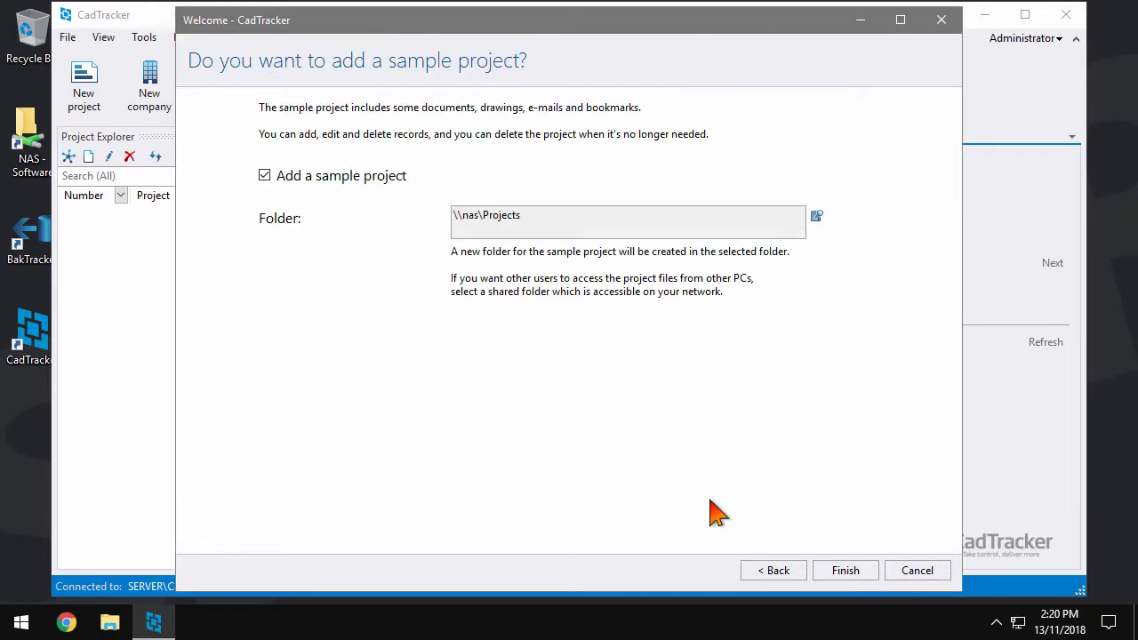
{"action": "left_click", "coordinate": [870, 574]}
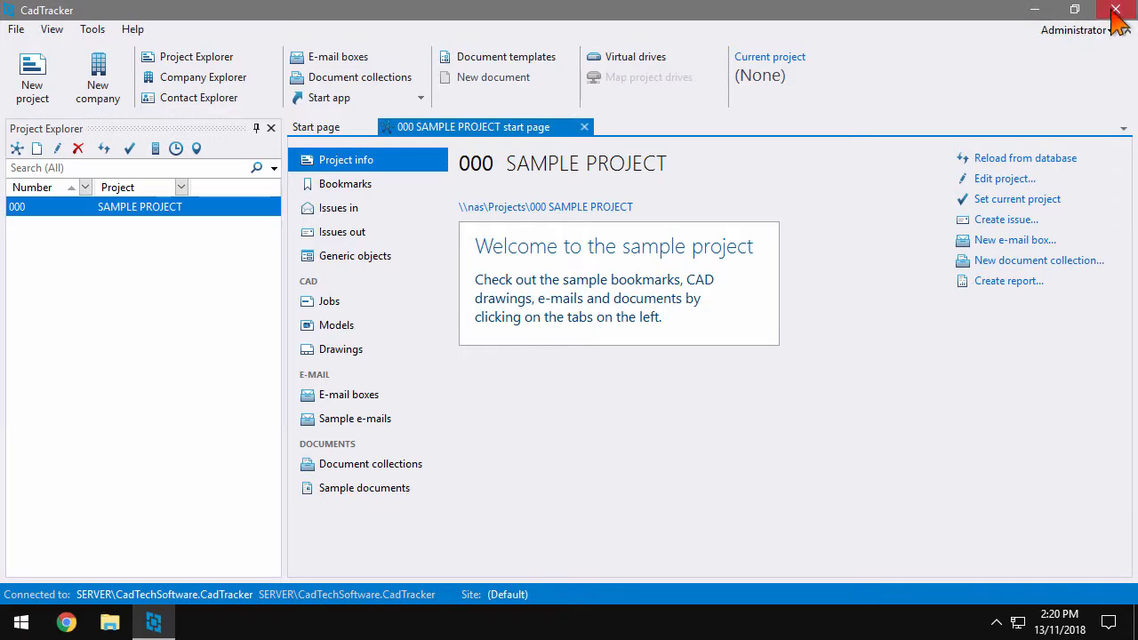
Close CadTracker, launch BakTracker and create a backup task on the SERVER\CadTechSoftware.CadTracker connection
{"action": "left_click", "coordinate": [1065, 14]}
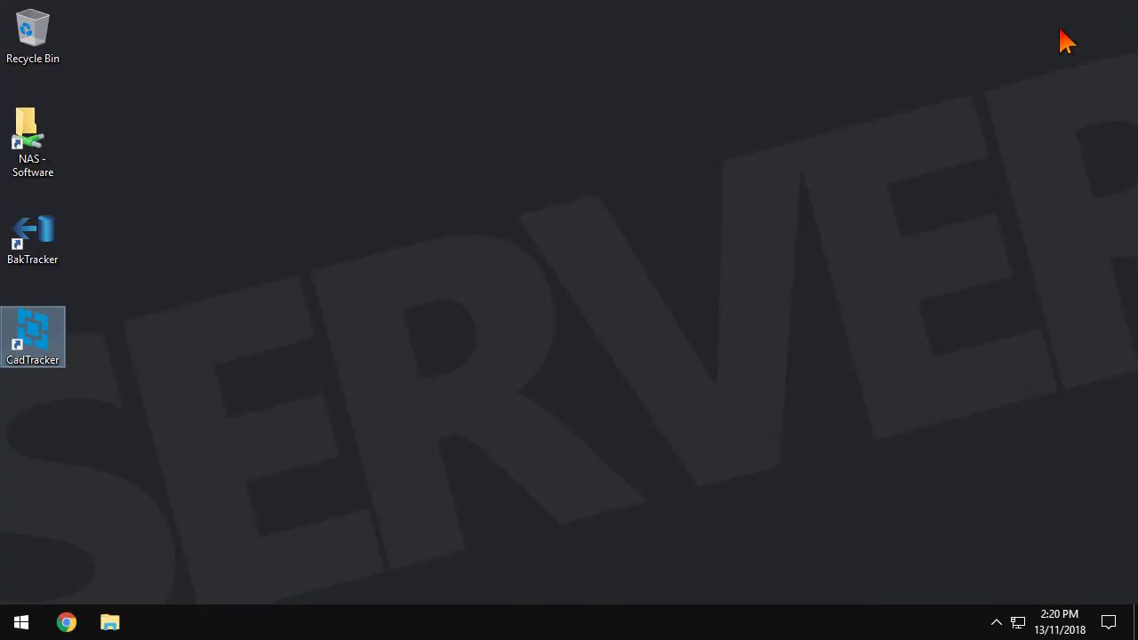
{"action": "left_click", "coordinate": [46, 241]}
{"action": "double_click", "coordinate": [46, 241]}
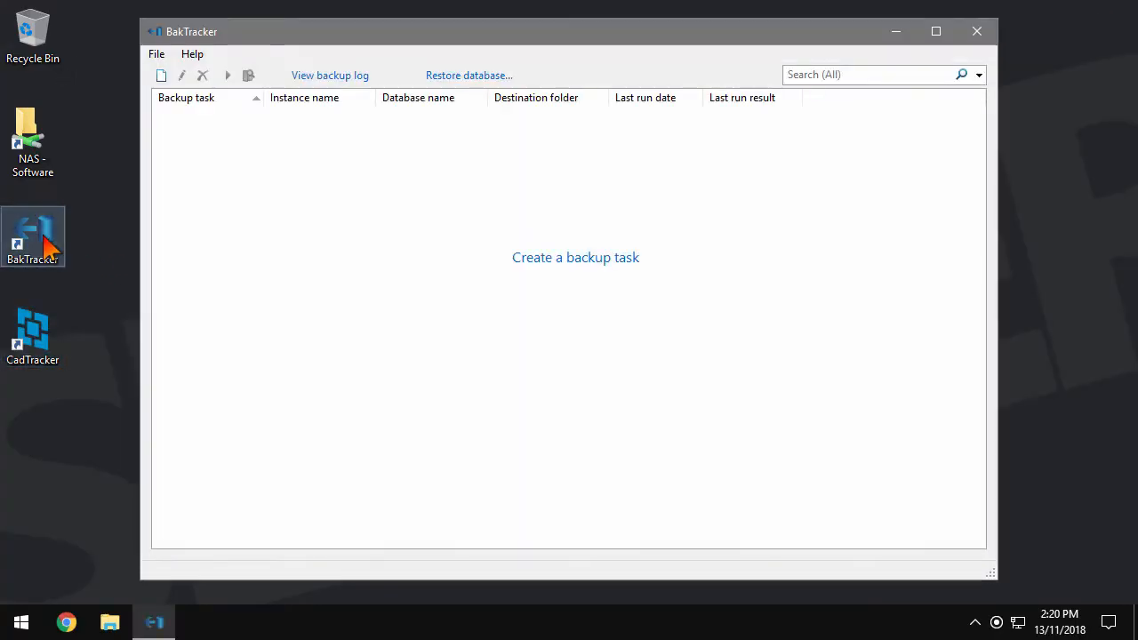
{"action": "left_click", "coordinate": [605, 277]}
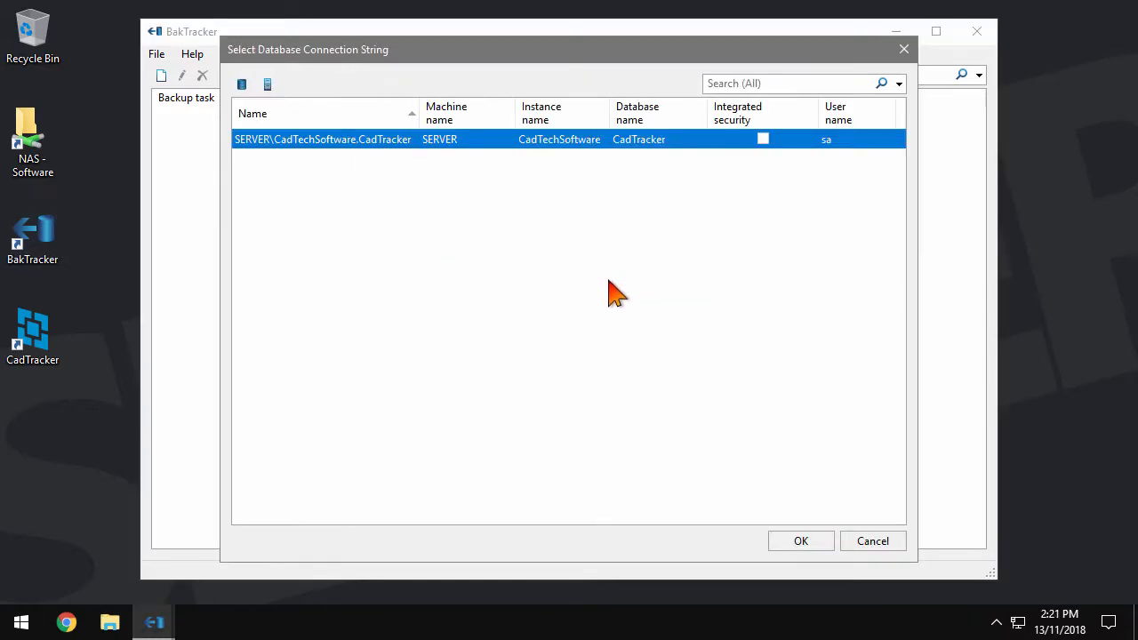
{"action": "left_click", "coordinate": [824, 543]}
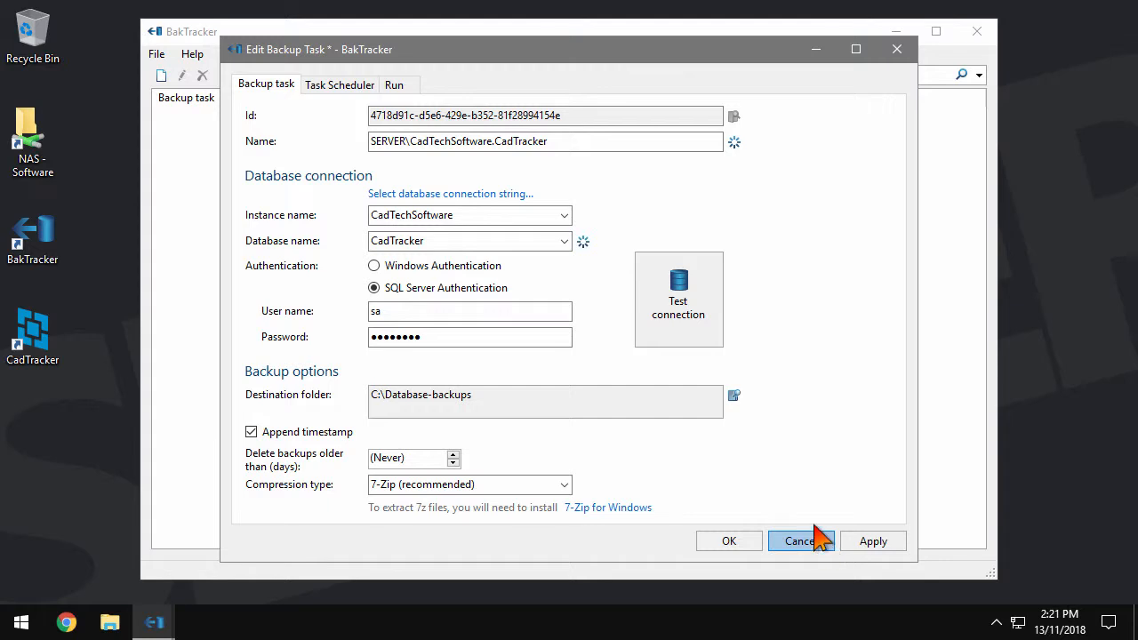
Test the connection, then set the backup destination to a new \\nas\Backups\CadTracker database folder
{"action": "left_click", "coordinate": [716, 345]}
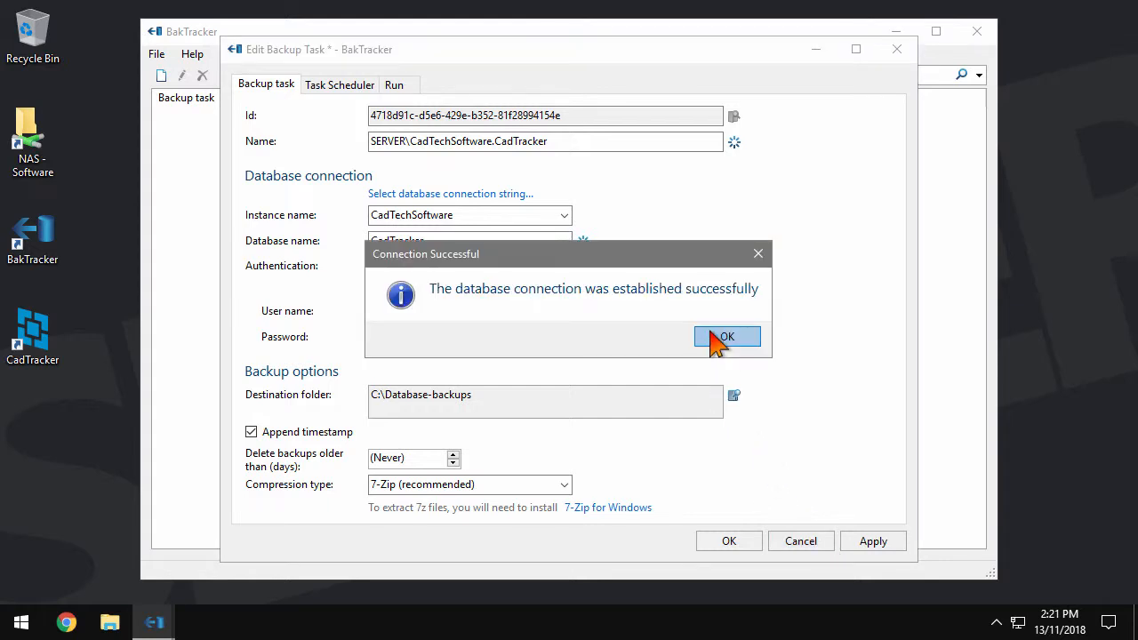
{"action": "left_click", "coordinate": [722, 338]}
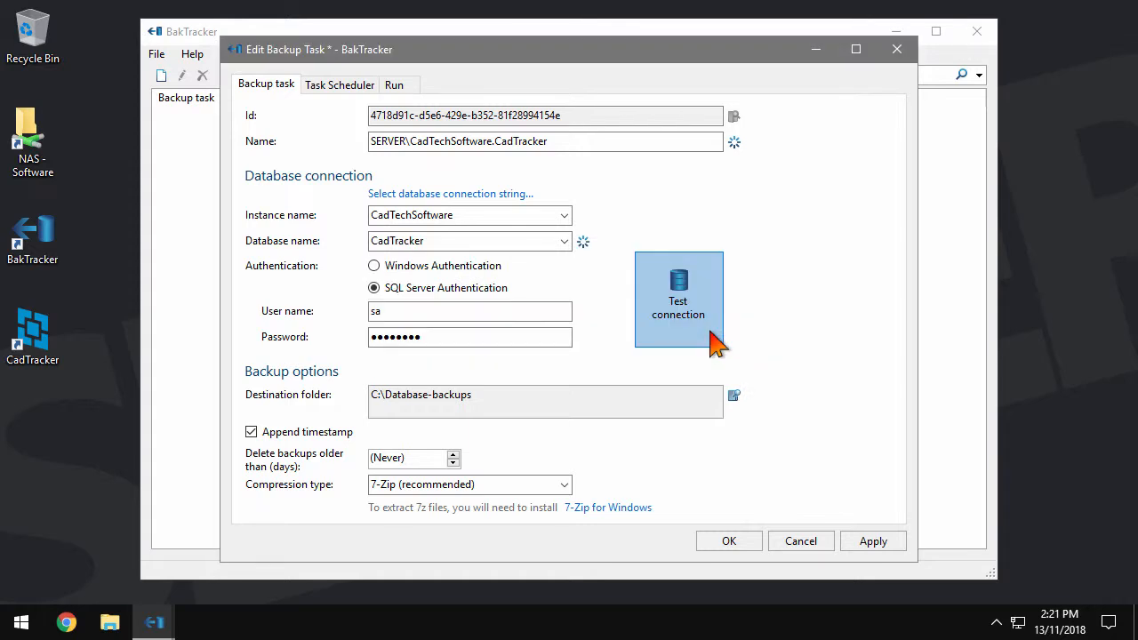
{"action": "left_click", "coordinate": [734, 395]}
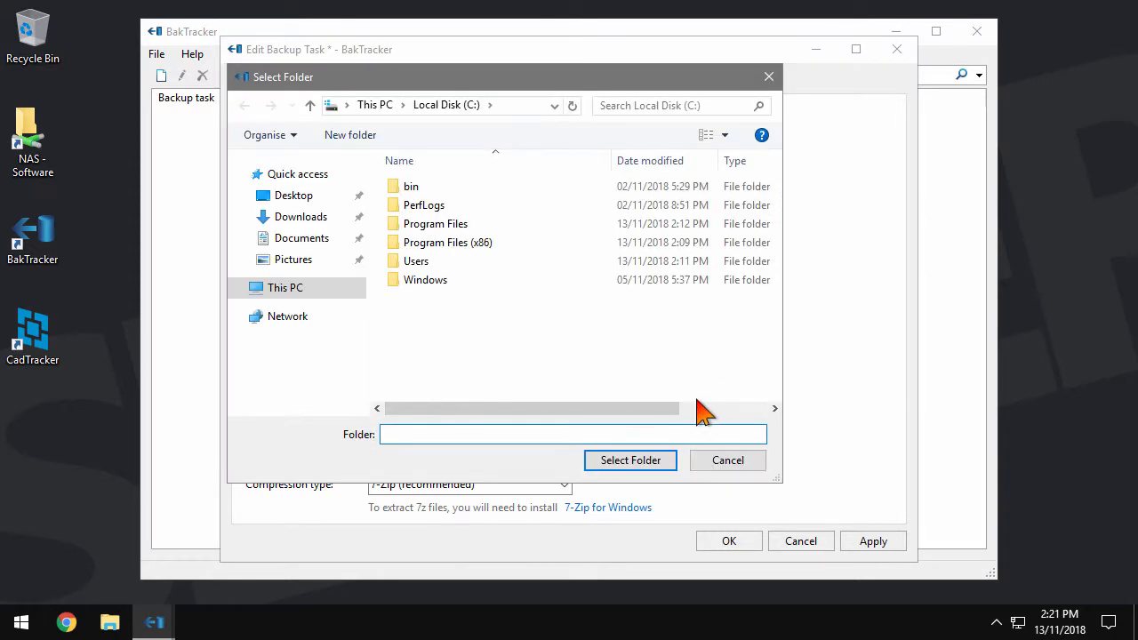
{"action": "type", "text": "\\\\nas"}
{"action": "key", "text": "Return"}
{"action": "double_click", "coordinate": [463, 182]}
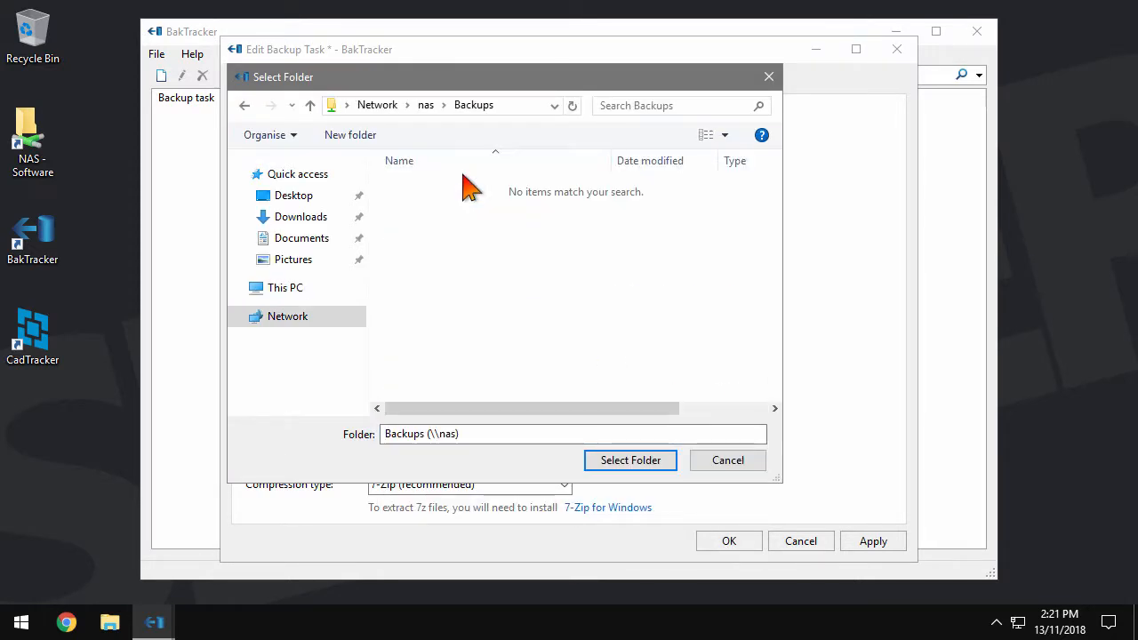
{"action": "left_click", "coordinate": [356, 136]}
{"action": "type", "text": "CadTracker database"}
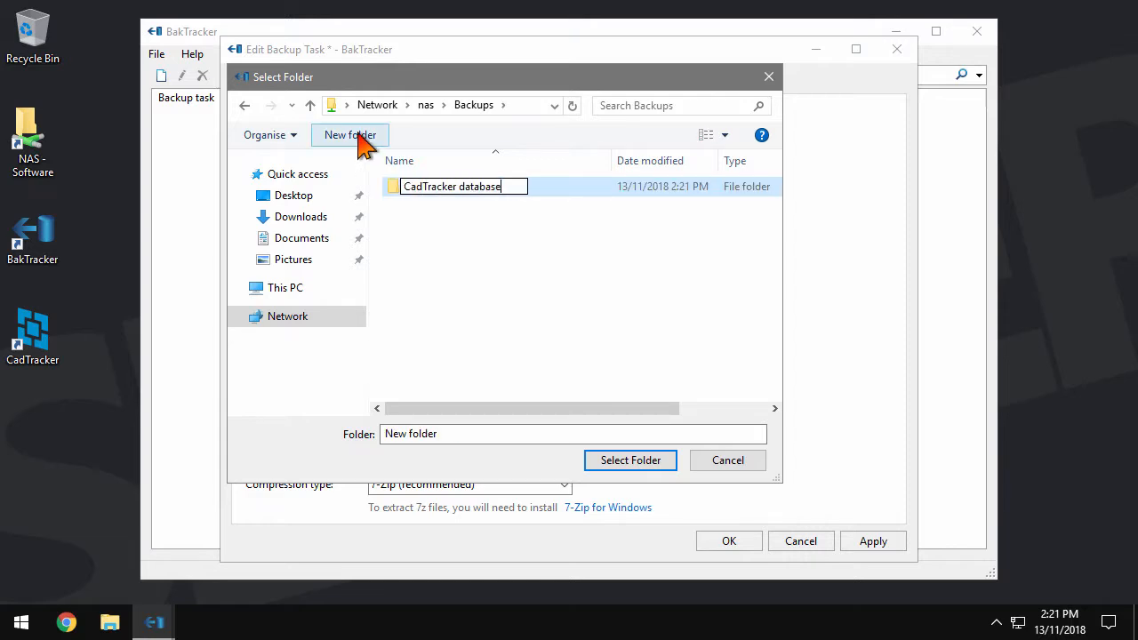
{"action": "key", "text": "Return"}
{"action": "key", "text": "Return"}
{"action": "left_click", "coordinate": [672, 469]}
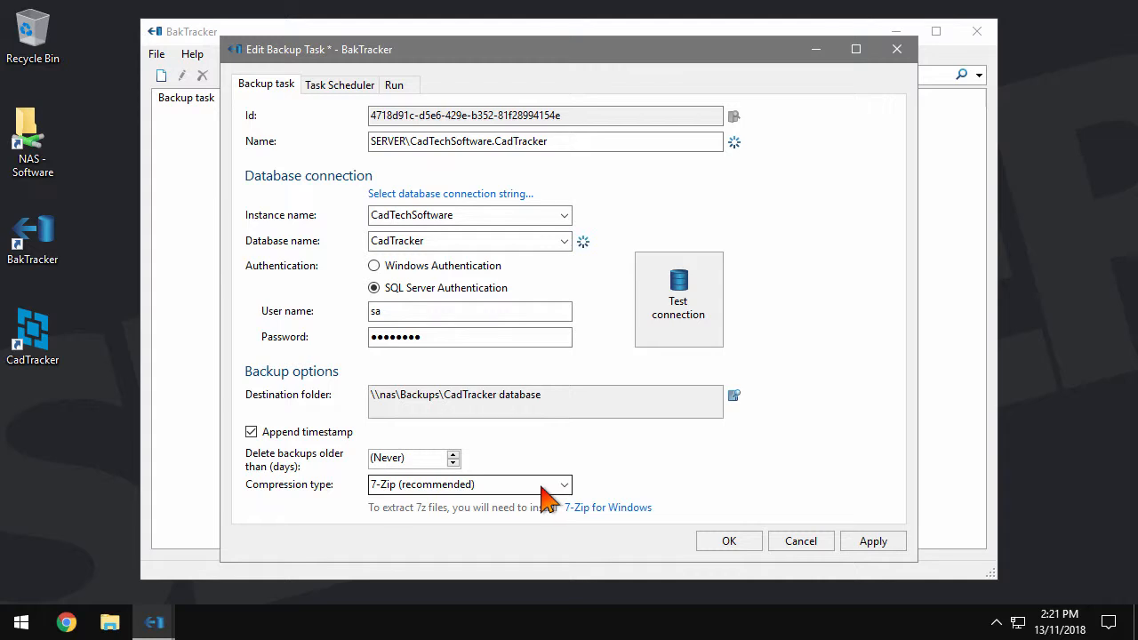
Schedule the backup every hour from 9:00 AM, at most 10 backups a day, and save
{"action": "left_click", "coordinate": [370, 90]}
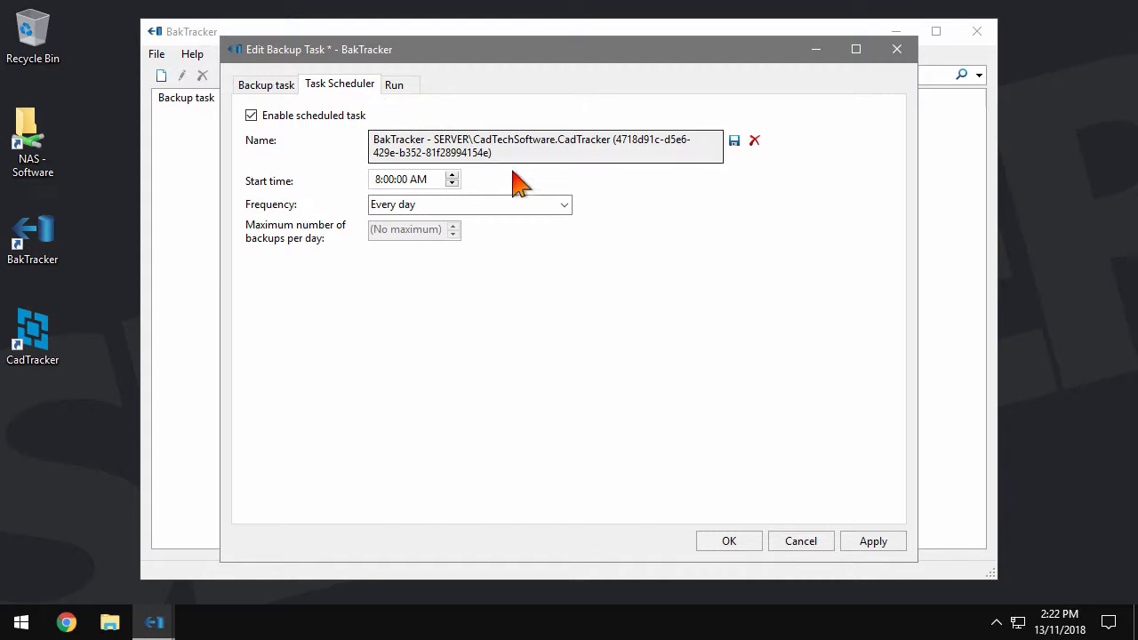
{"action": "left_click", "coordinate": [523, 206]}
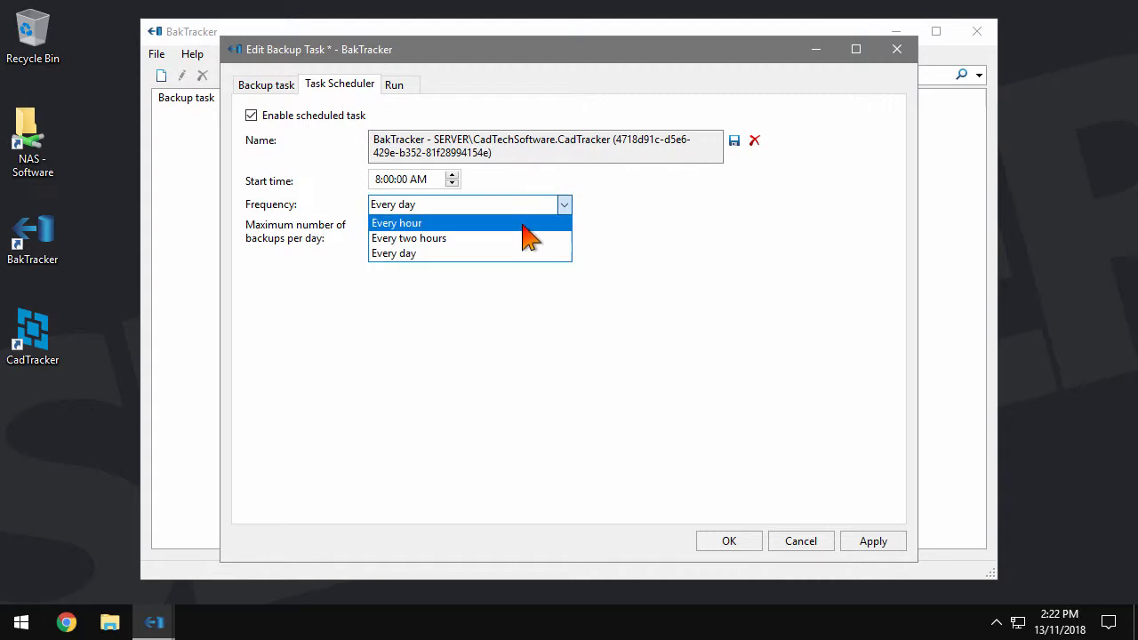
{"action": "left_click", "coordinate": [525, 224]}
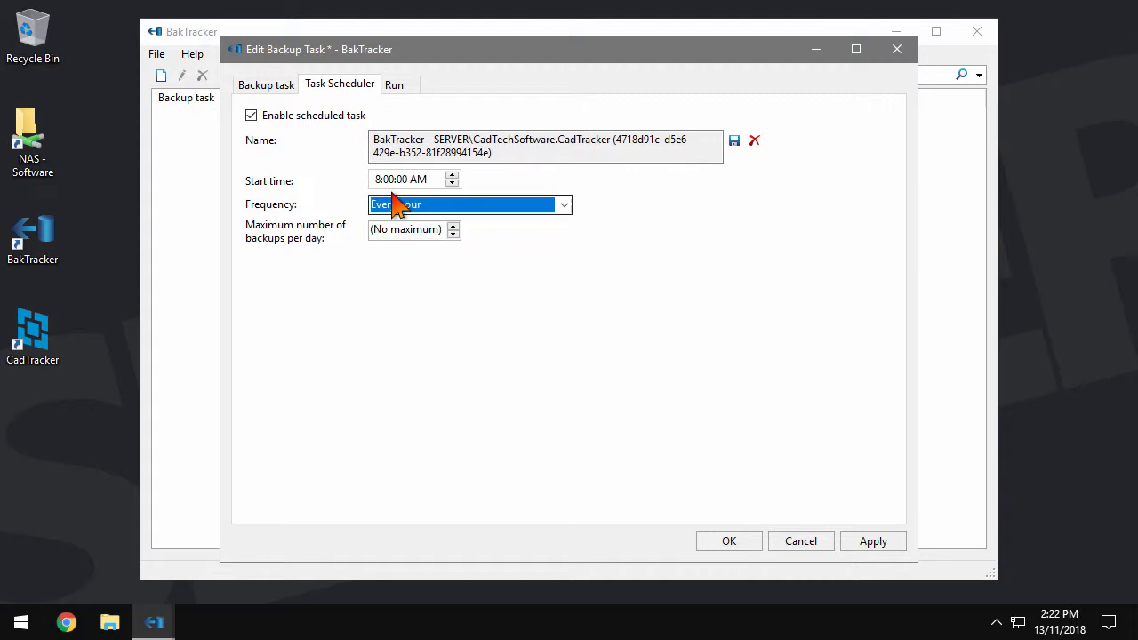
{"action": "left_click", "coordinate": [434, 180]}
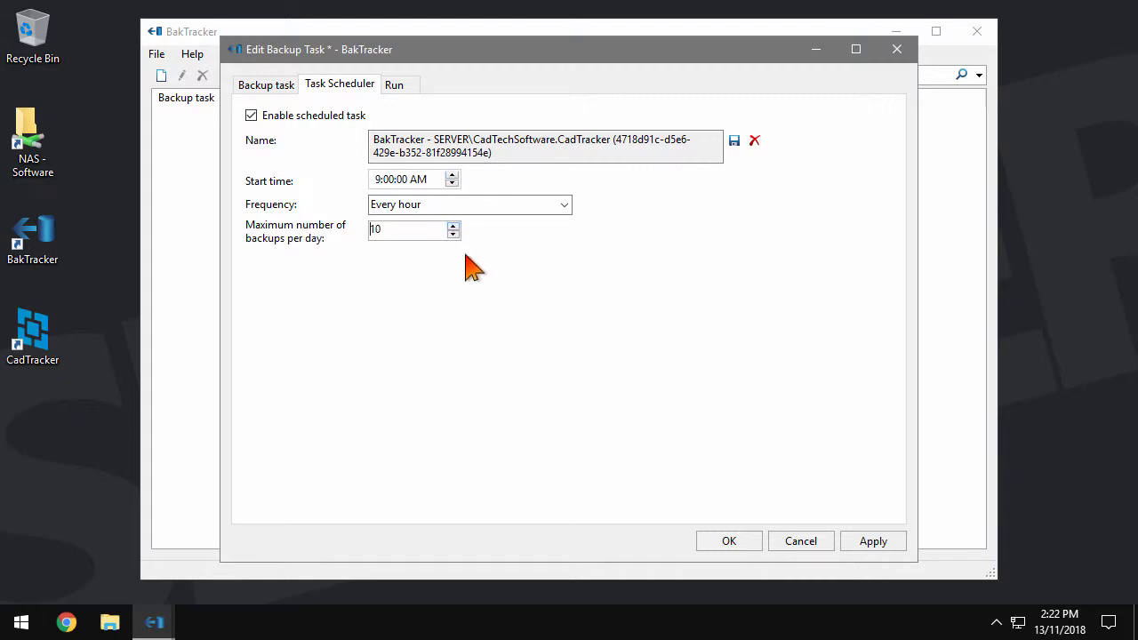
{"action": "left_click", "coordinate": [729, 541]}
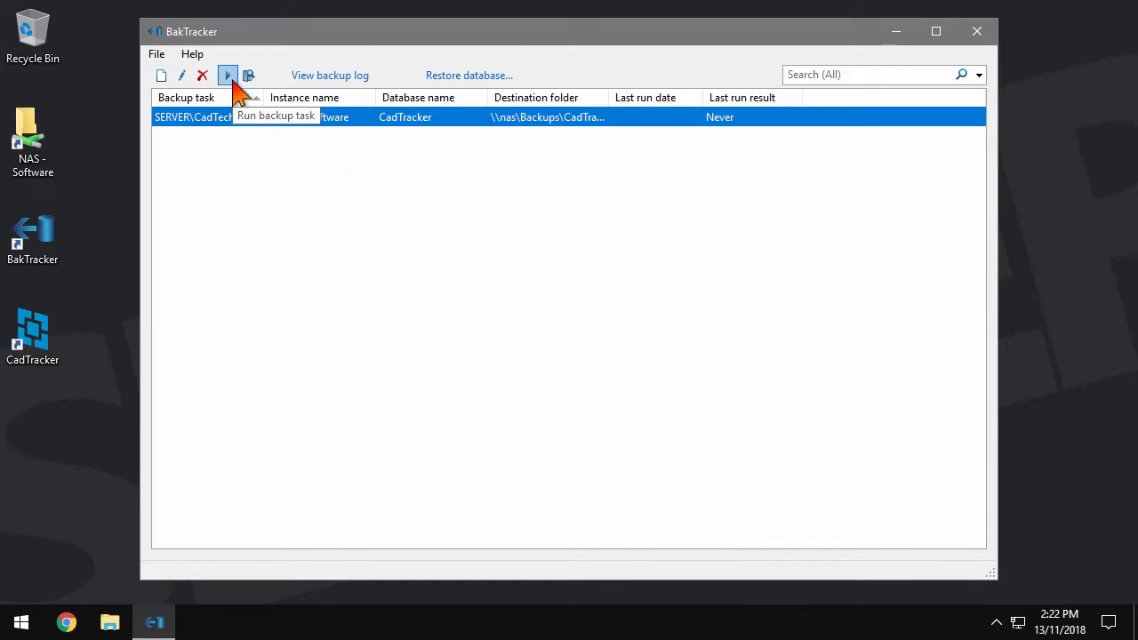
Run the backup now and locate its 7z archive in the NAS destination folder
{"action": "left_click", "coordinate": [229, 76]}
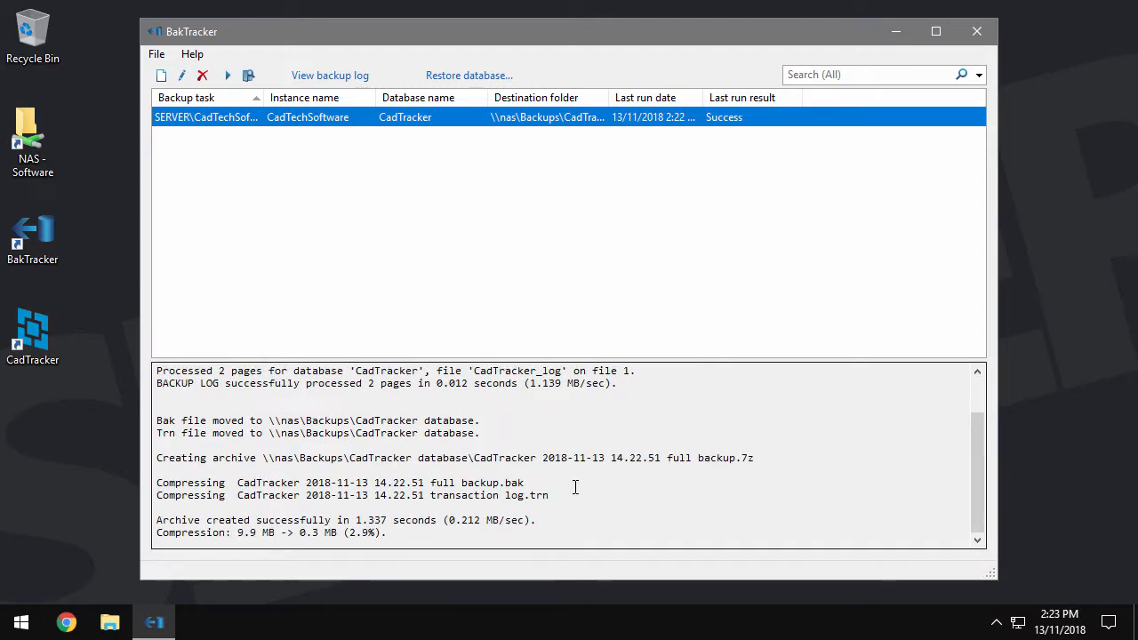
{"action": "left_click", "coordinate": [249, 76]}
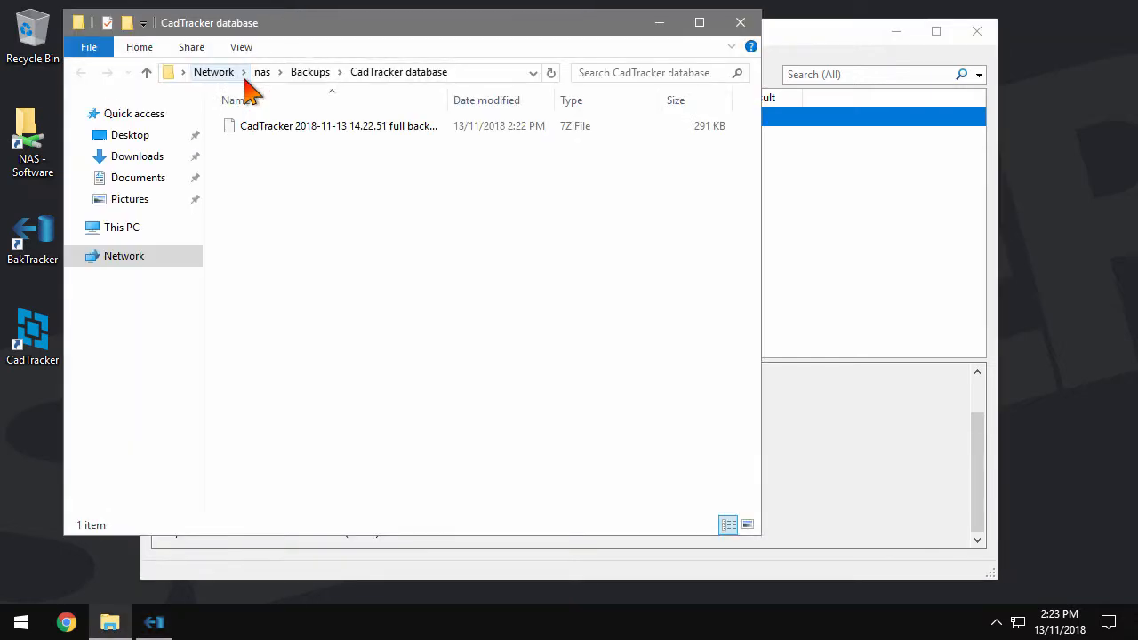
{"action": "double_click", "coordinate": [448, 99]}
{"action": "left_click", "coordinate": [442, 142]}
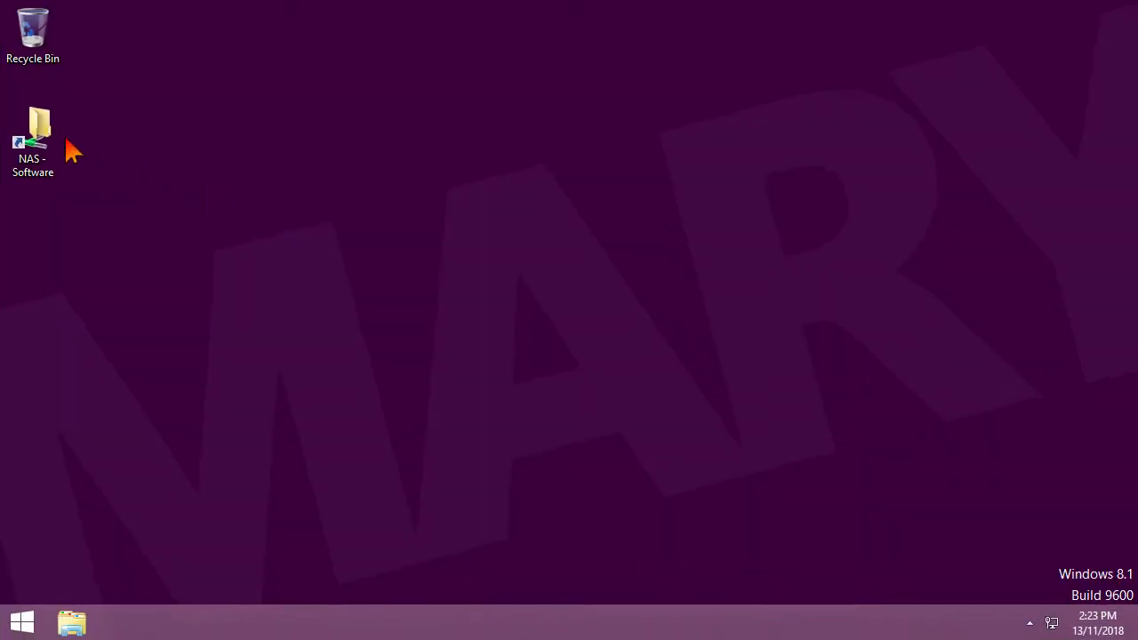
Install CadTracker 14.8.4.0 from the NAS Software\CadTracker setup without a local database
{"action": "double_click", "coordinate": [53, 143]}
{"action": "double_click", "coordinate": [436, 223]}
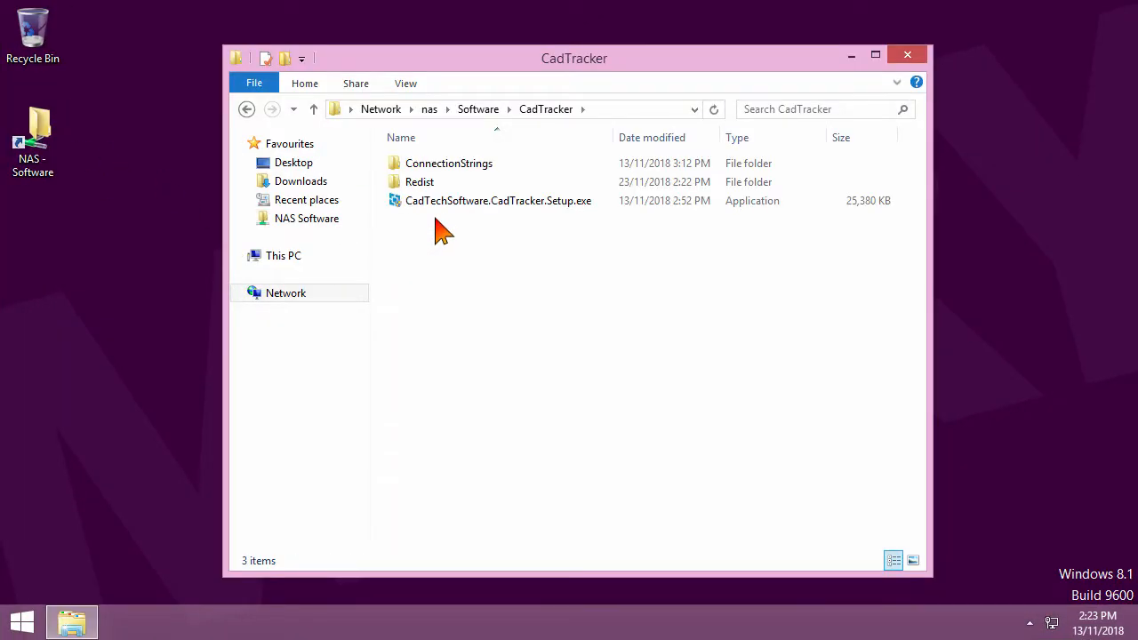
{"action": "double_click", "coordinate": [445, 210]}
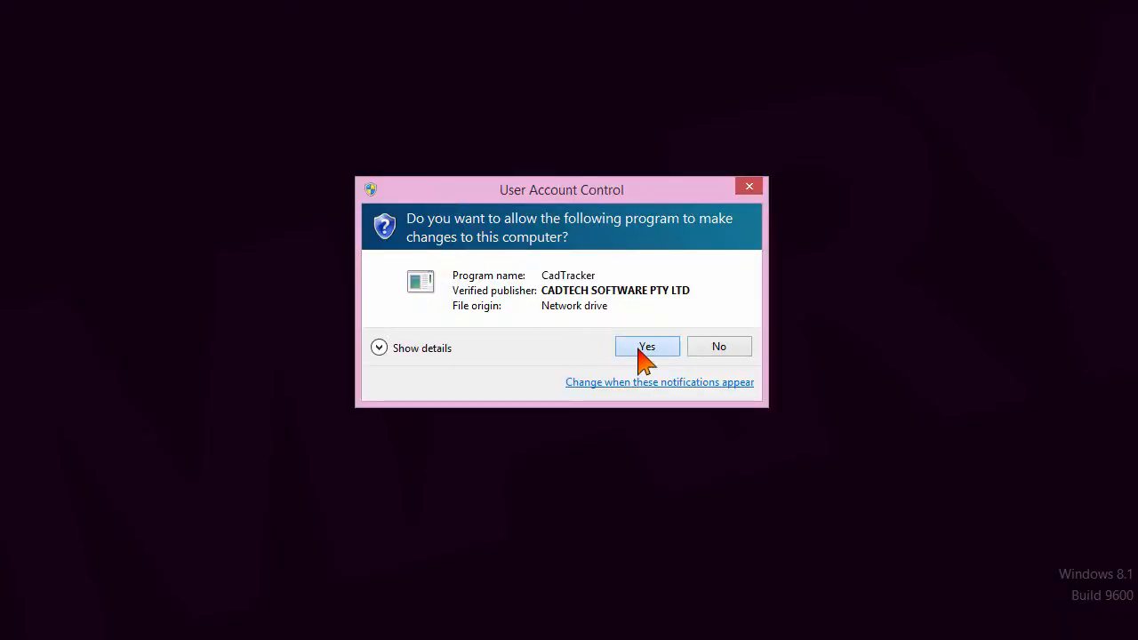
{"action": "left_click", "coordinate": [646, 351]}
{"action": "left_click", "coordinate": [529, 482]}
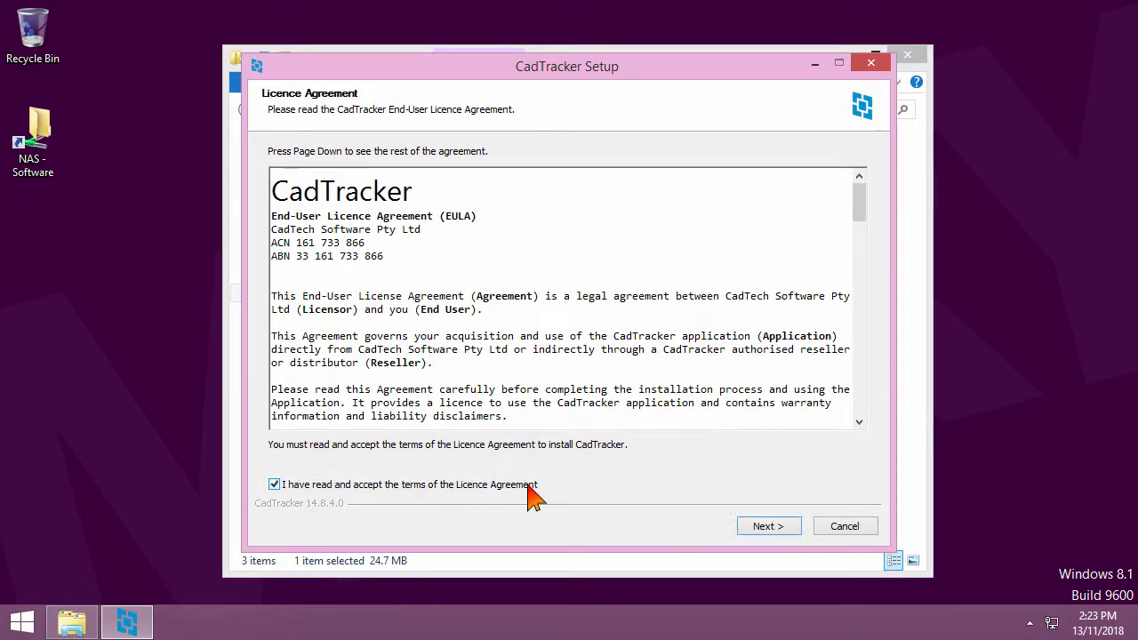
{"action": "left_click", "coordinate": [755, 526]}
{"action": "left_click", "coordinate": [751, 526]}
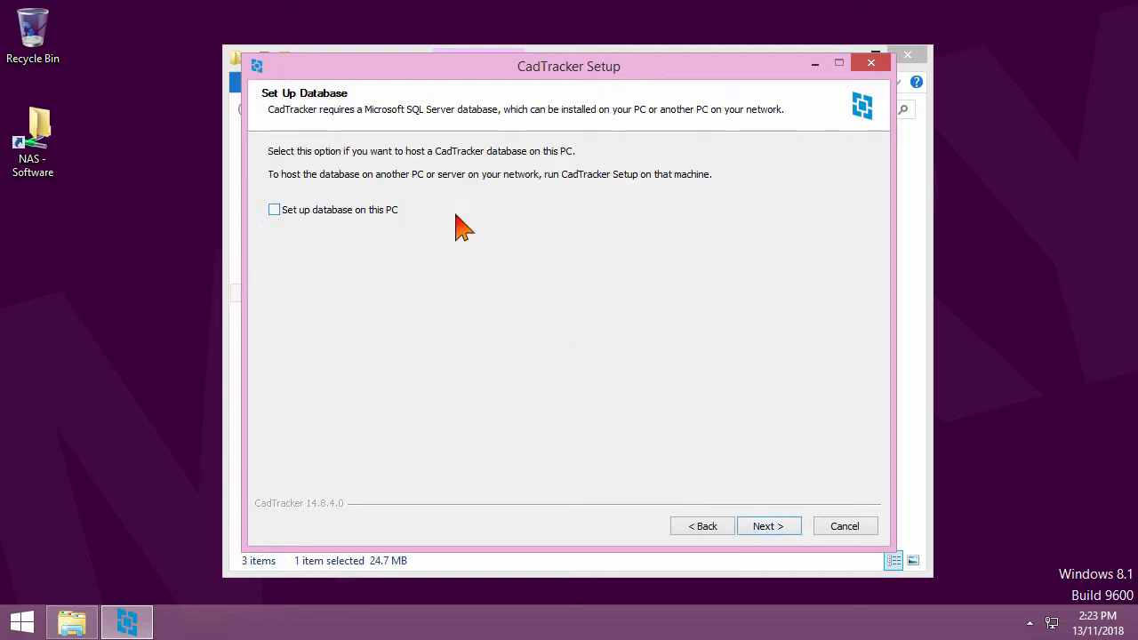
{"action": "left_click", "coordinate": [770, 529]}
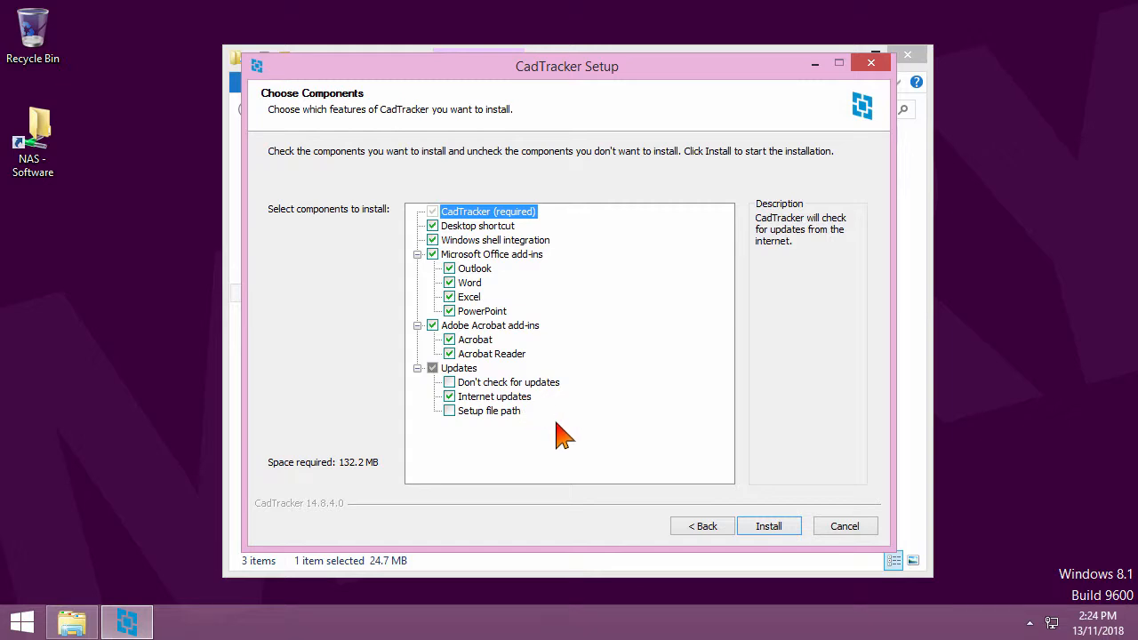
{"action": "left_click", "coordinate": [752, 531]}
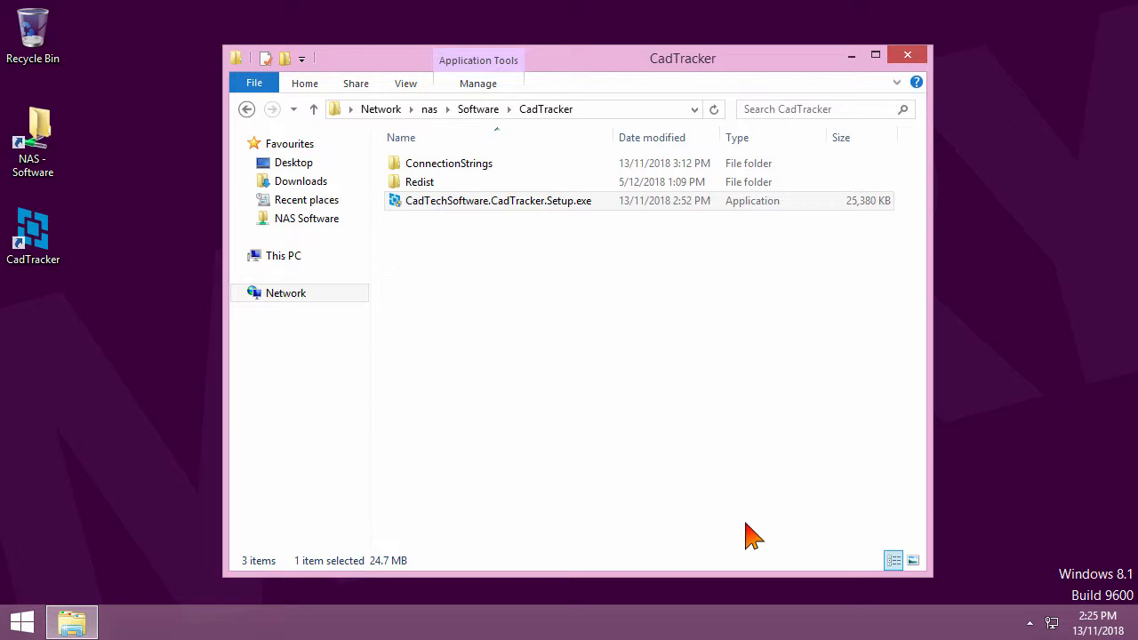
{"action": "left_click", "coordinate": [910, 57]}
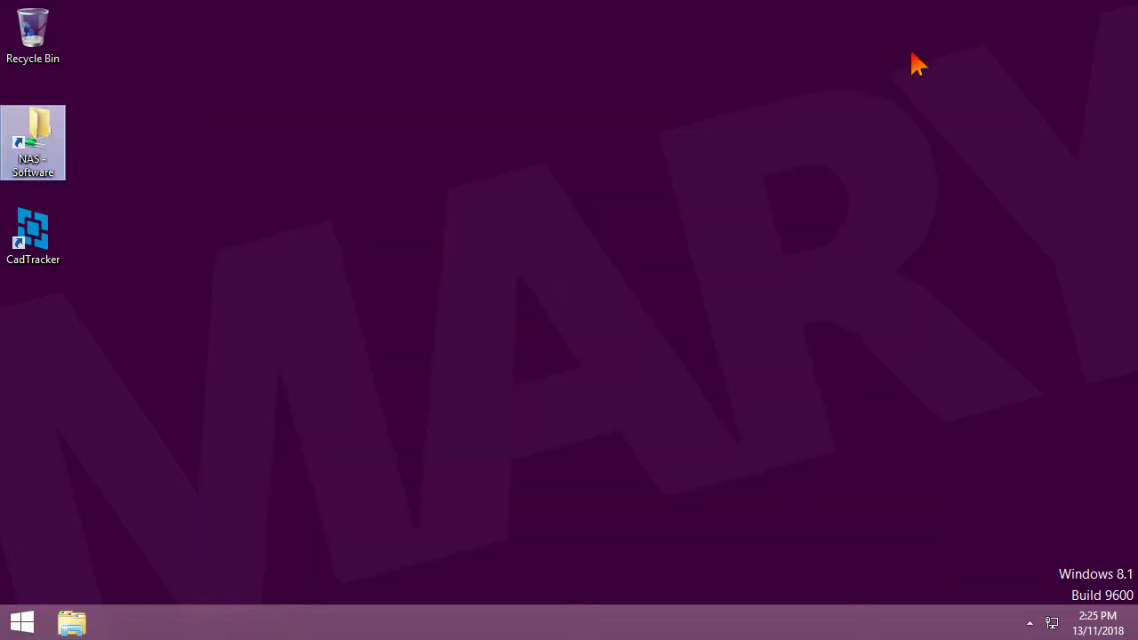
Launch CadTracker as a trial and log in to the SERVER database with the user name
{"action": "double_click", "coordinate": [50, 247]}
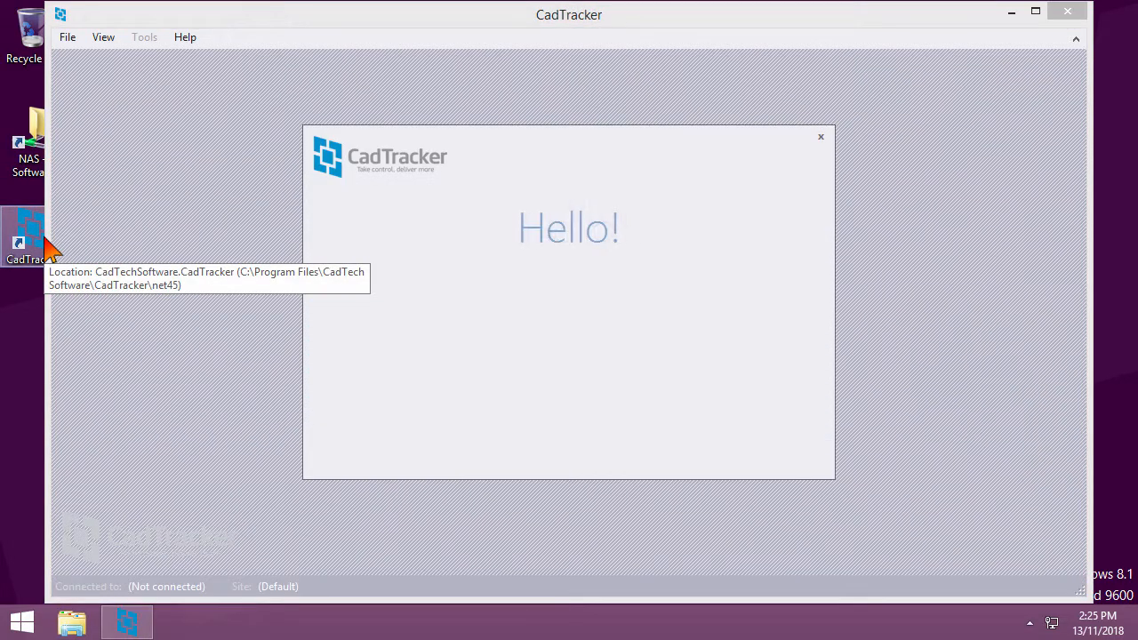
{"action": "left_click", "coordinate": [402, 456]}
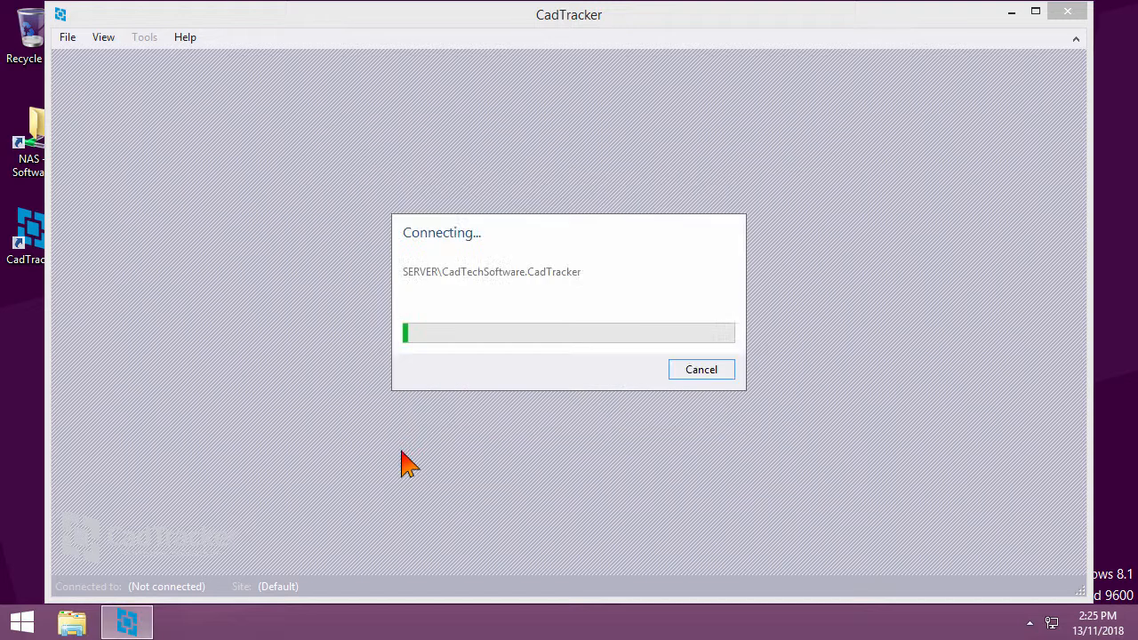
{"action": "left_click", "coordinate": [493, 272]}
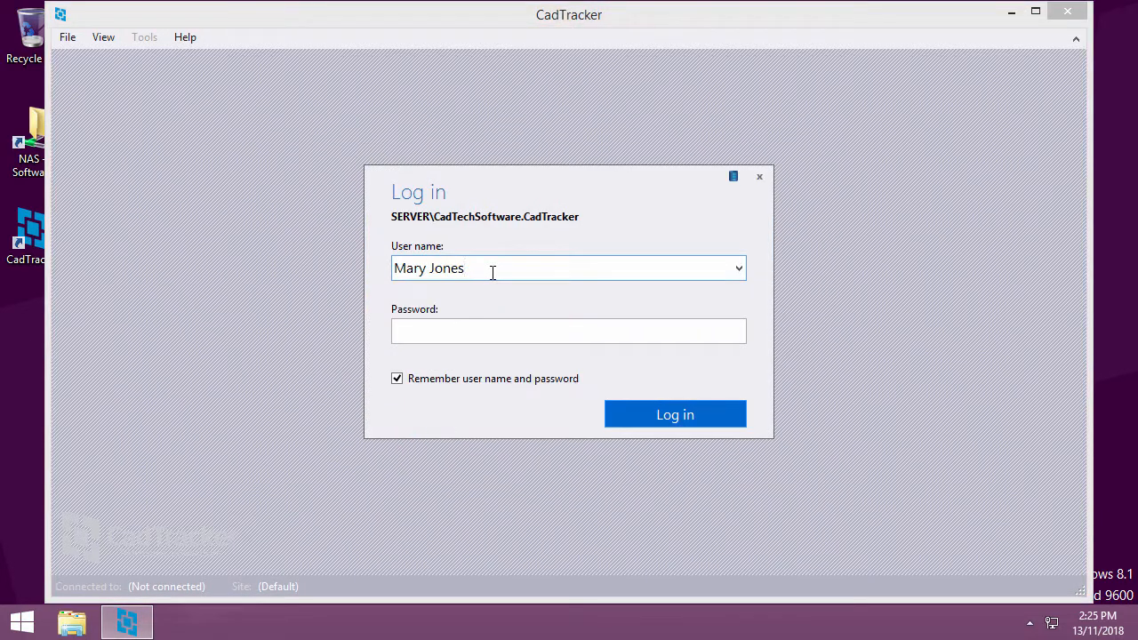
{"action": "key", "text": "Return"}
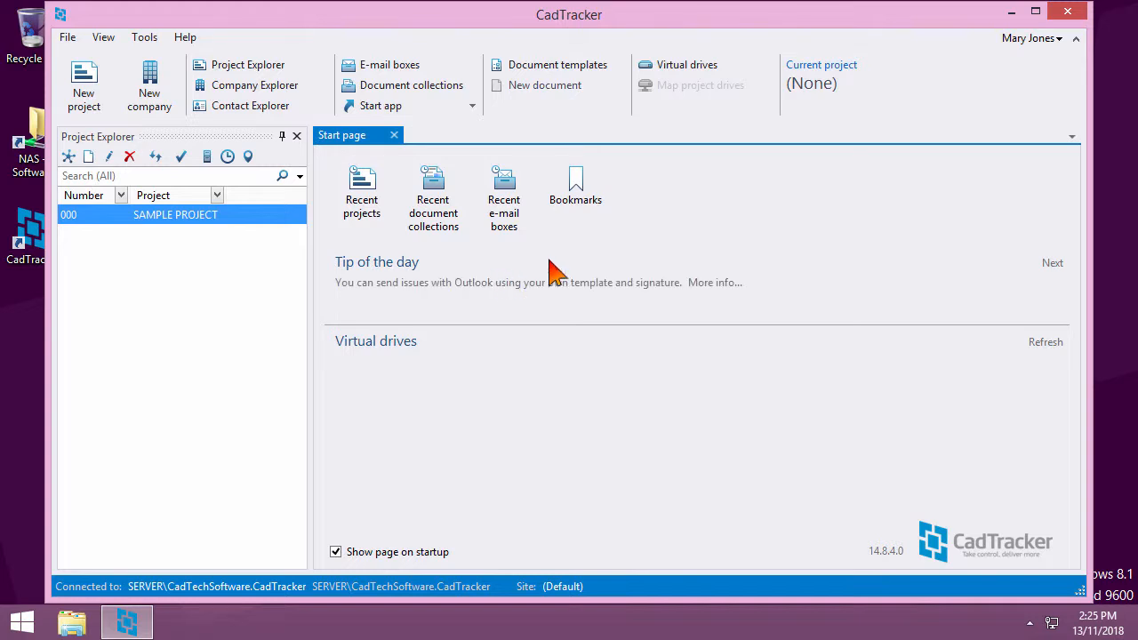
Enter and confirm a new password in the Change password form
{"action": "left_click", "coordinate": [1022, 39]}
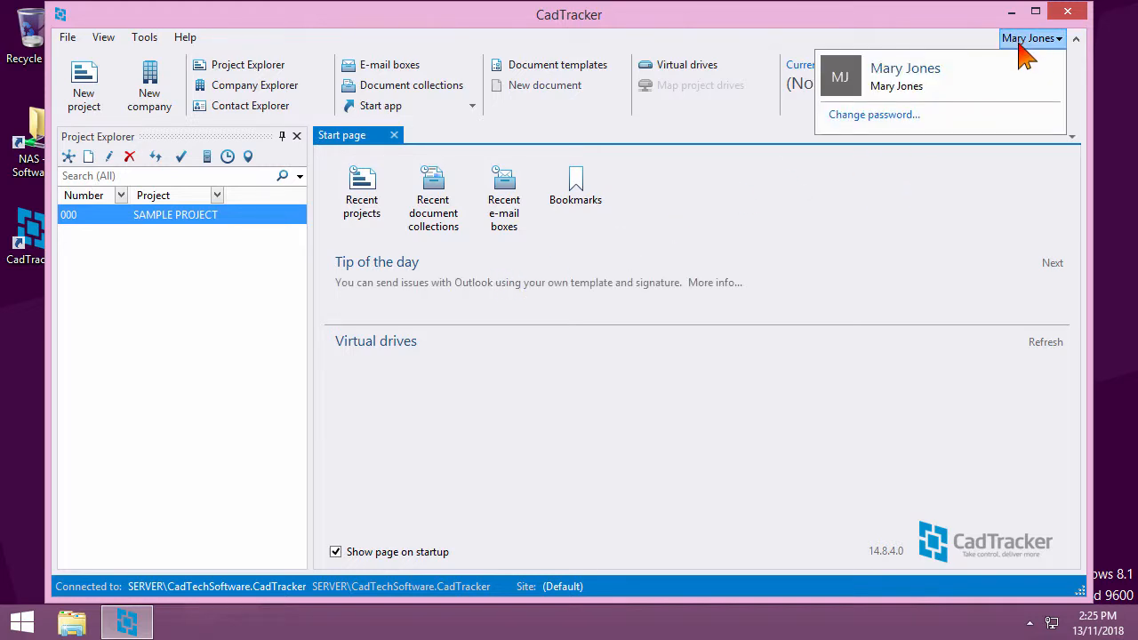
{"action": "left_click", "coordinate": [907, 127]}
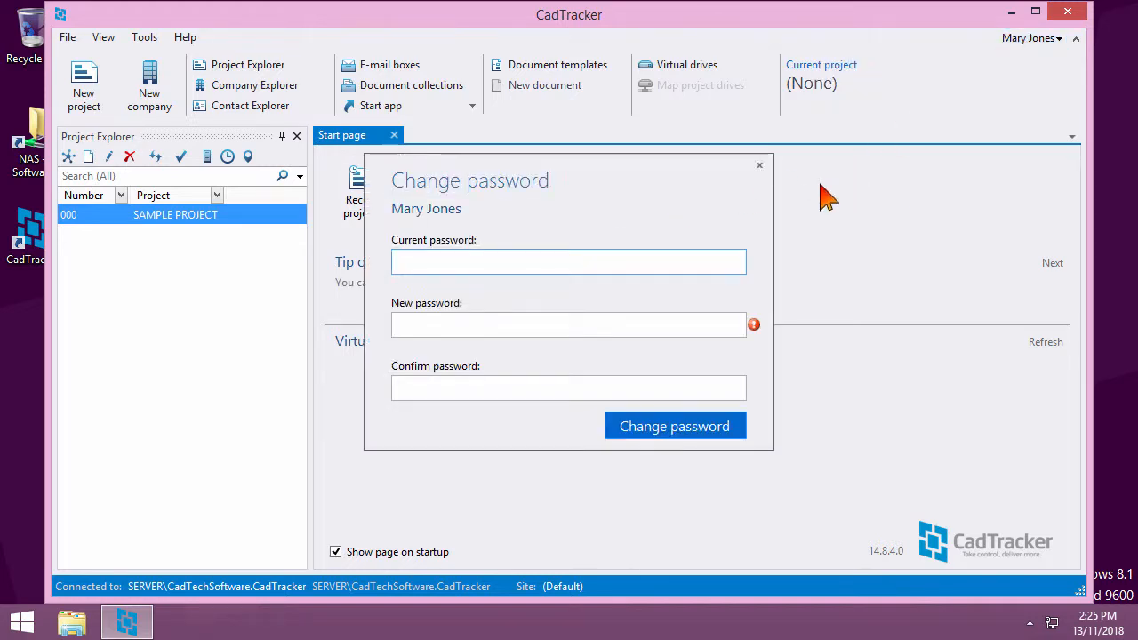
{"action": "left_click", "coordinate": [695, 326]}
{"action": "type", "text": "••"}
{"action": "key", "text": "Tab"}
{"action": "type", "text": "•"}
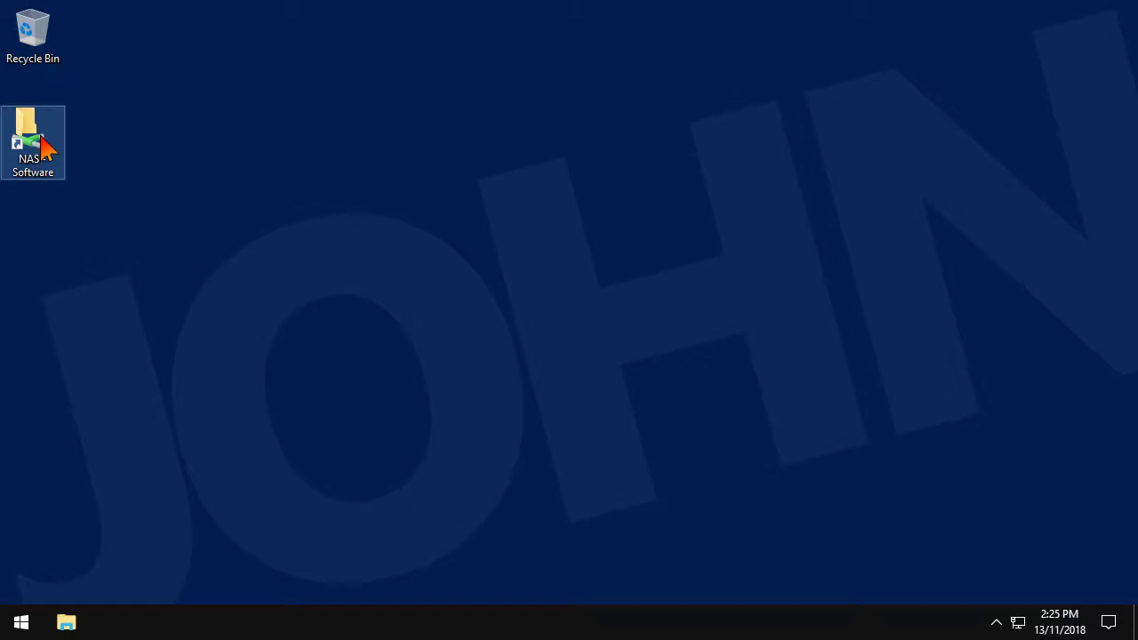
Install CadTracker from the NAS share with default location, no local database and setup-file-path updates
{"action": "double_click", "coordinate": [42, 144]}
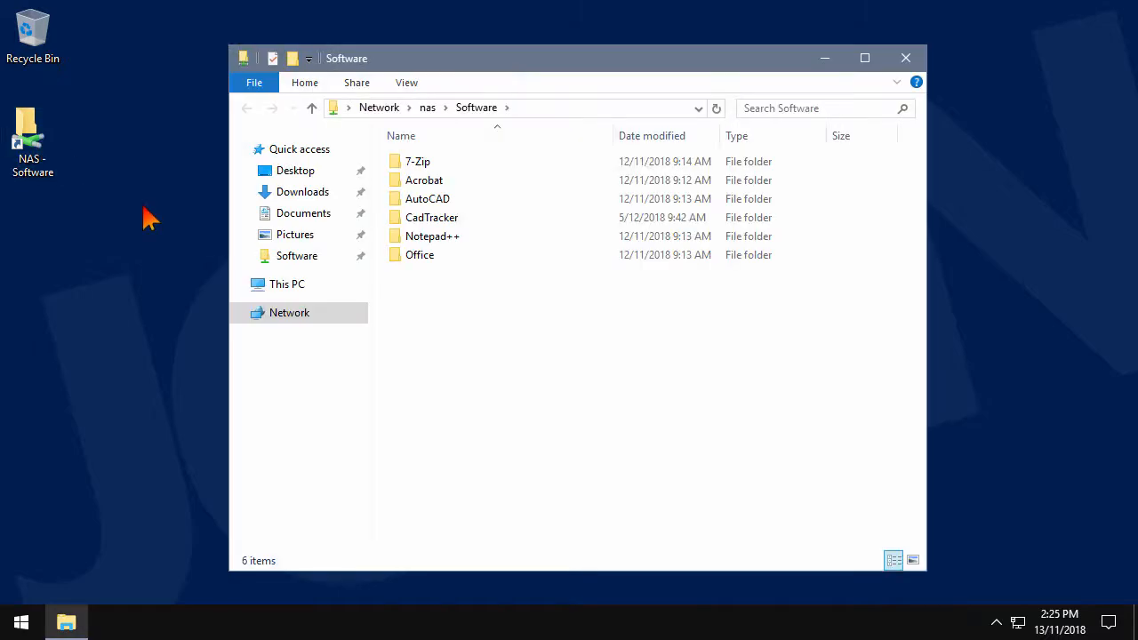
{"action": "double_click", "coordinate": [418, 217]}
{"action": "double_click", "coordinate": [429, 198]}
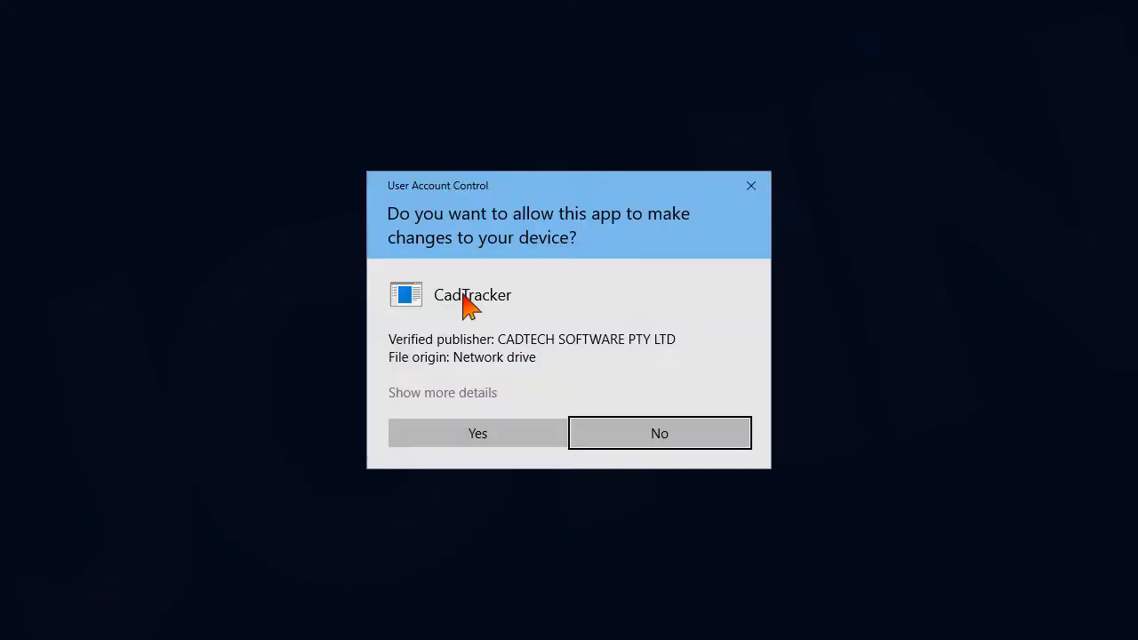
{"action": "left_click", "coordinate": [534, 432]}
{"action": "left_click", "coordinate": [524, 486]}
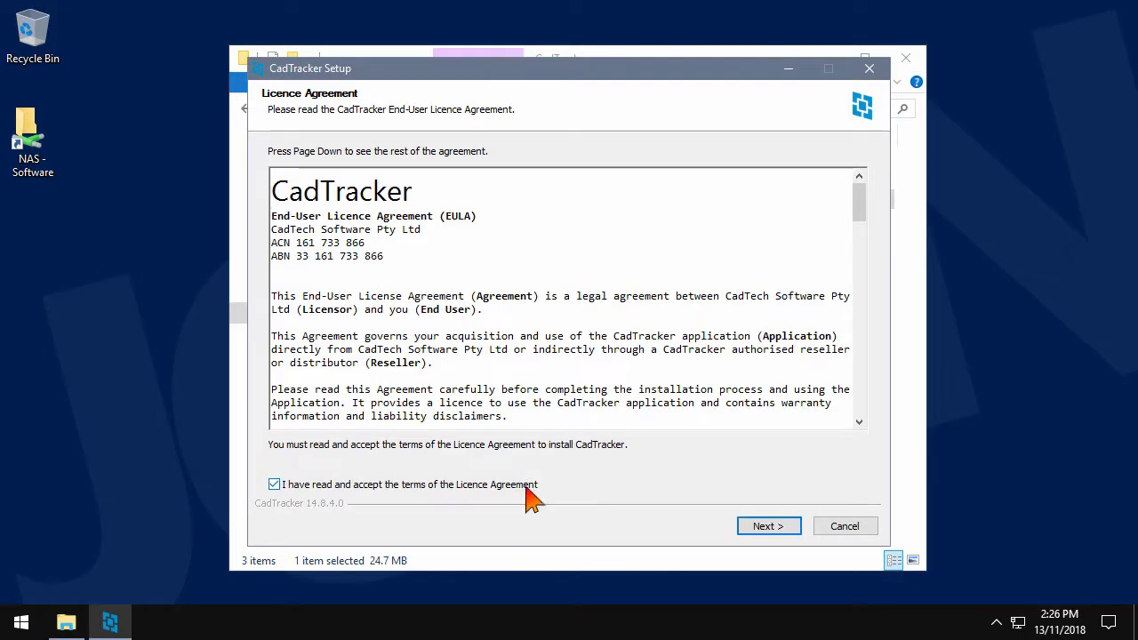
{"action": "left_click", "coordinate": [768, 528]}
{"action": "left_click", "coordinate": [768, 528]}
{"action": "left_click", "coordinate": [768, 528]}
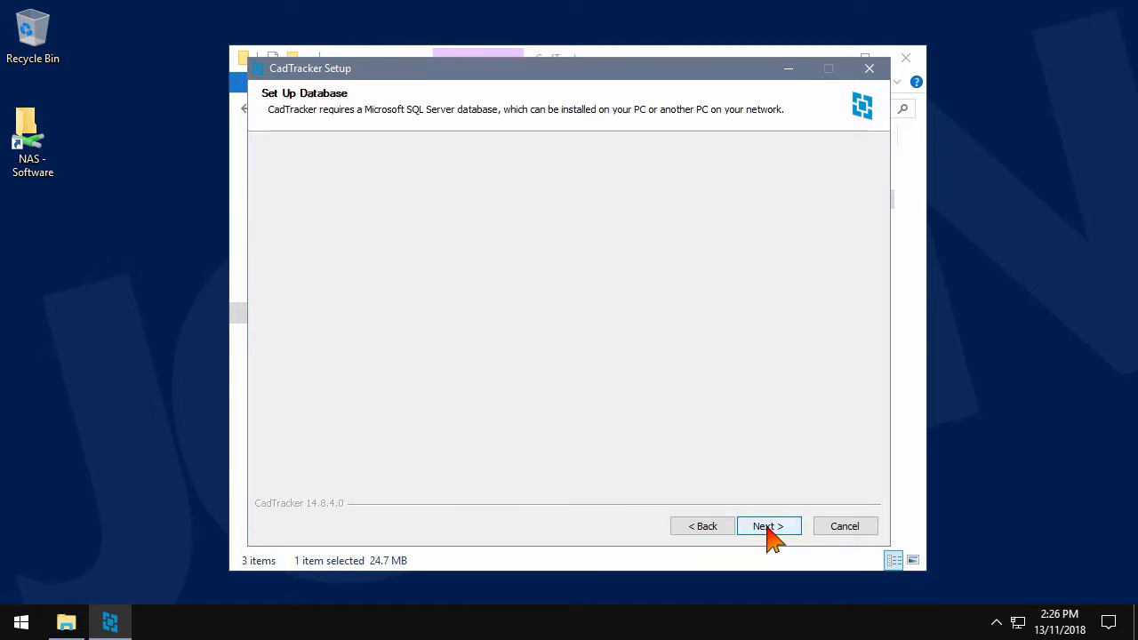
{"action": "left_click", "coordinate": [768, 528]}
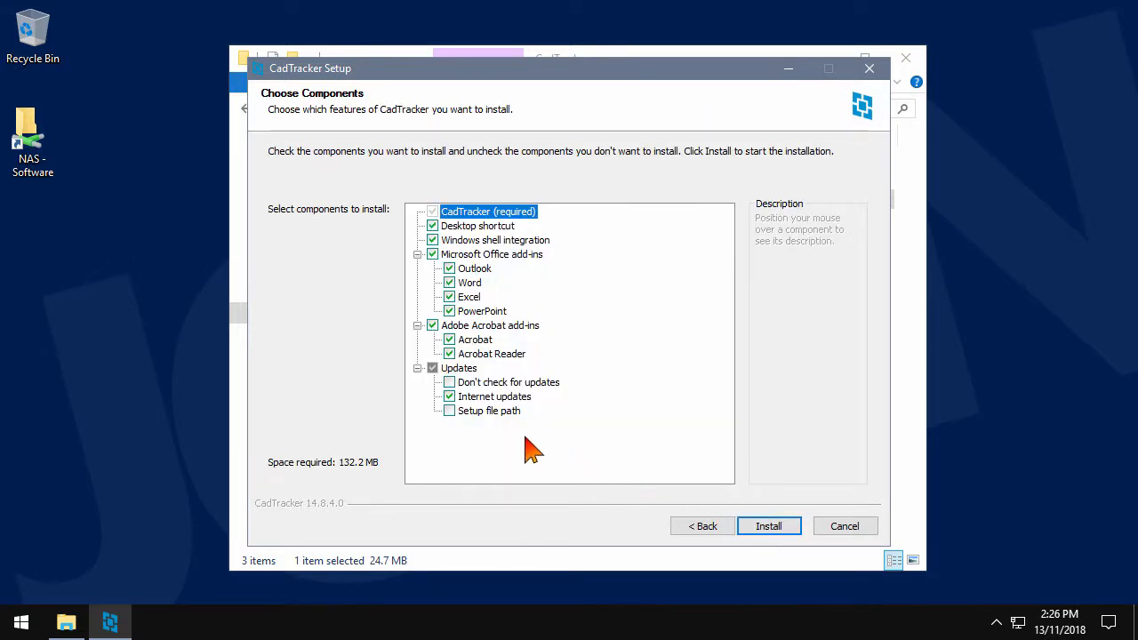
{"action": "left_click", "coordinate": [508, 416]}
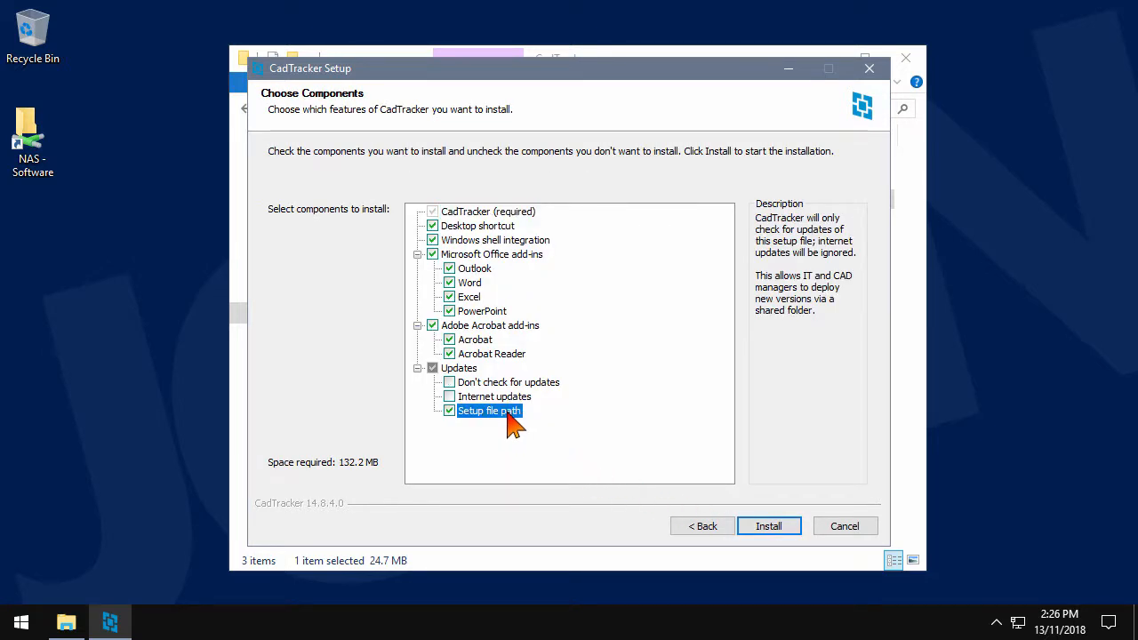
{"action": "left_click", "coordinate": [781, 529]}
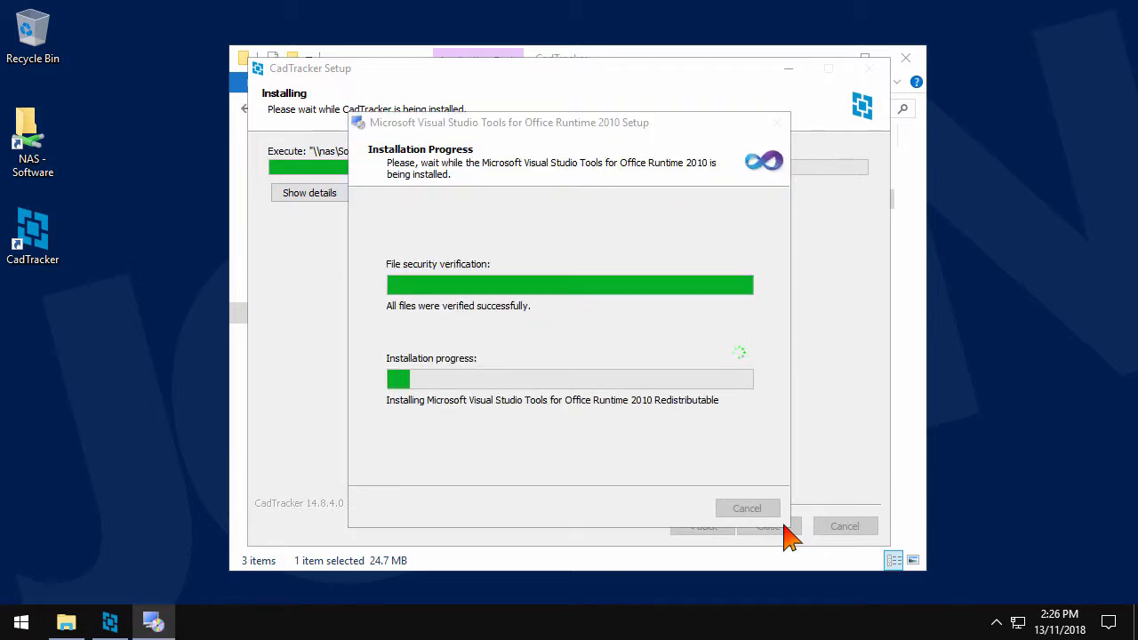
{"action": "left_click", "coordinate": [784, 526]}
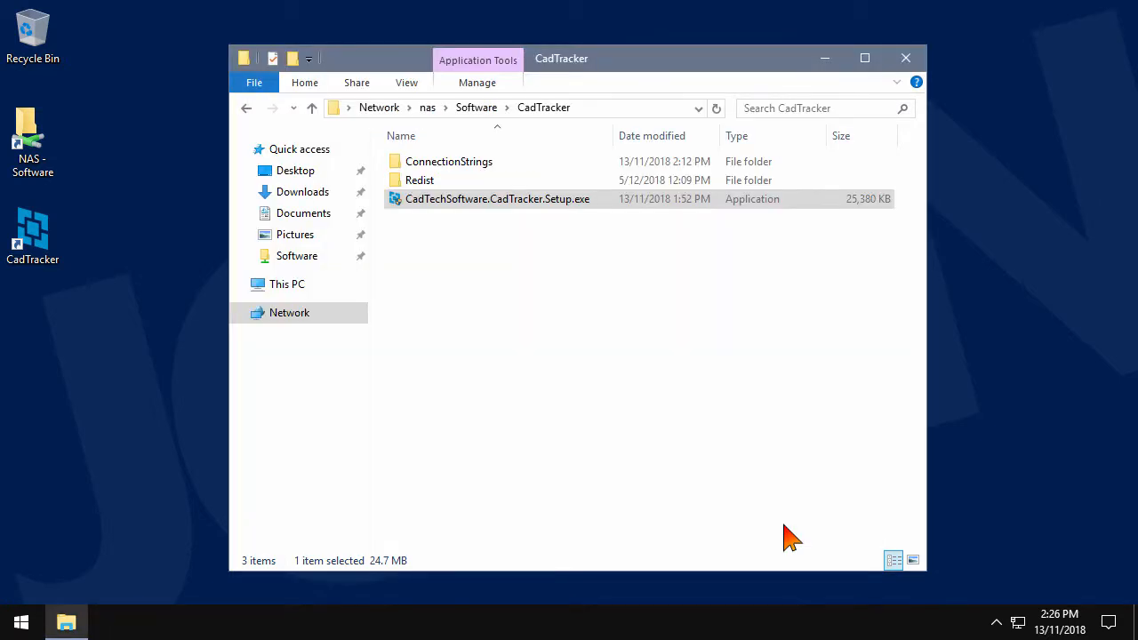
{"action": "left_click", "coordinate": [906, 58]}
Launch CadTracker as a trial and log in to the server with the user name
{"action": "double_click", "coordinate": [36, 236]}
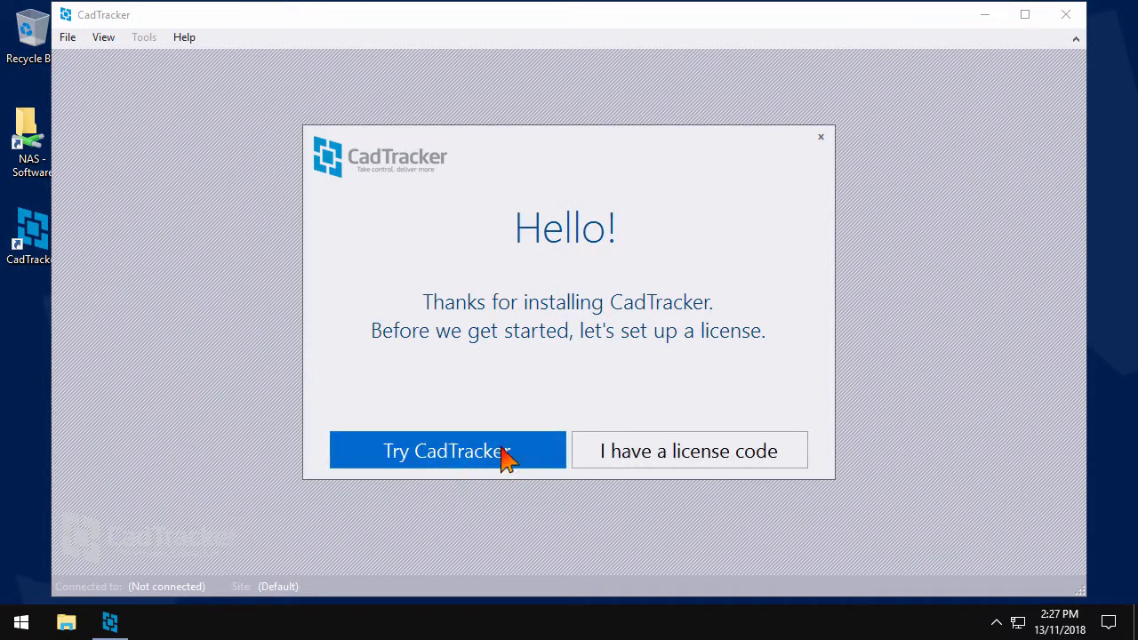
{"action": "left_click", "coordinate": [506, 456]}
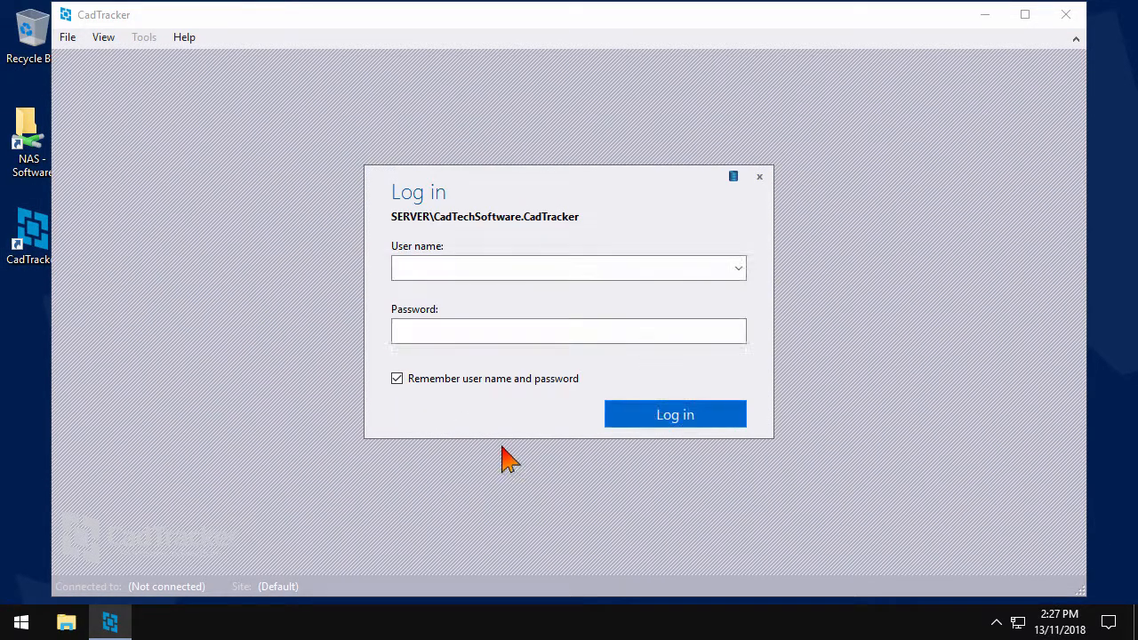
{"action": "left_click", "coordinate": [542, 271]}
{"action": "type", "text": "John Smith"}
{"action": "key", "text": "Return"}
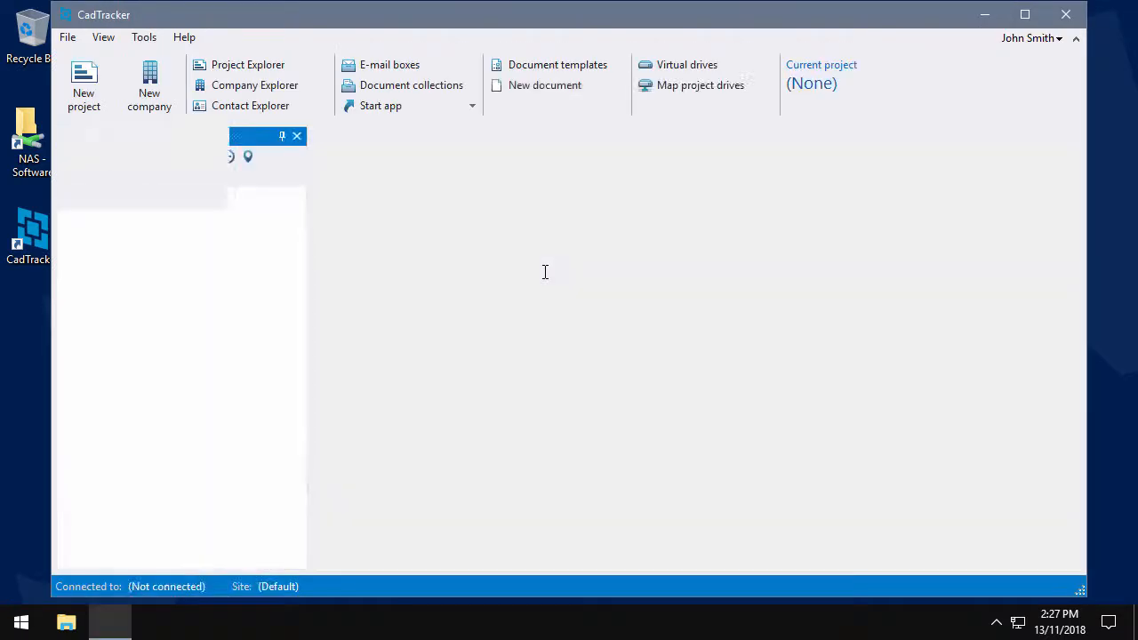
Change the account password, entering and confirming the new password
{"action": "left_click", "coordinate": [1030, 39]}
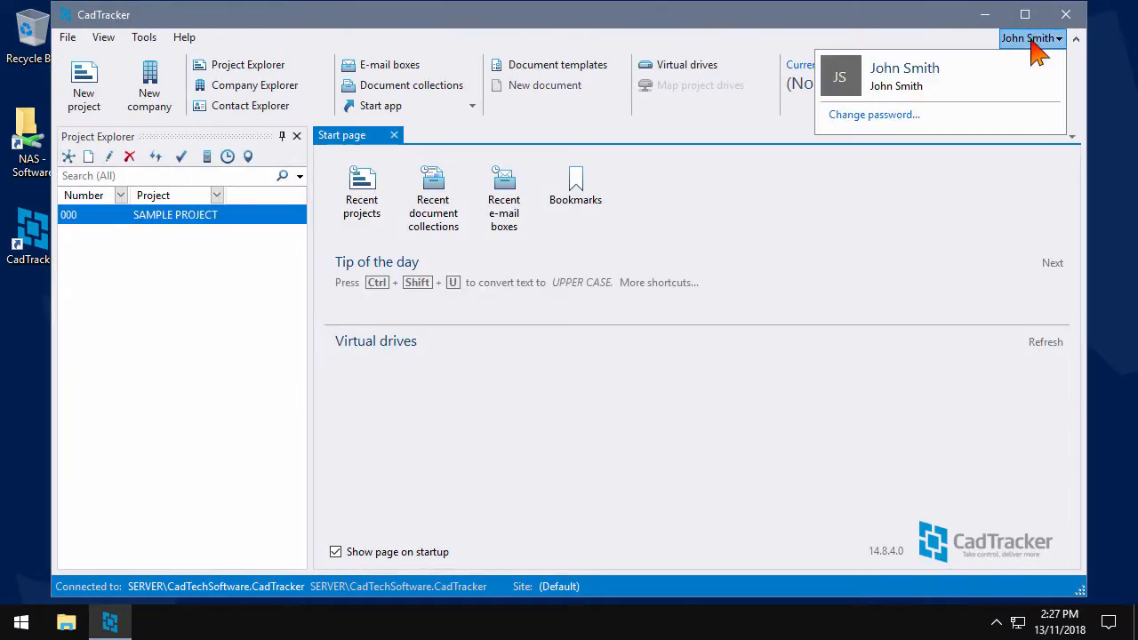
{"action": "left_click", "coordinate": [873, 114]}
{"action": "key", "text": "Tab"}
{"action": "type", "text": "********"}
{"action": "key", "text": "Tab"}
{"action": "type", "text": "*******"}
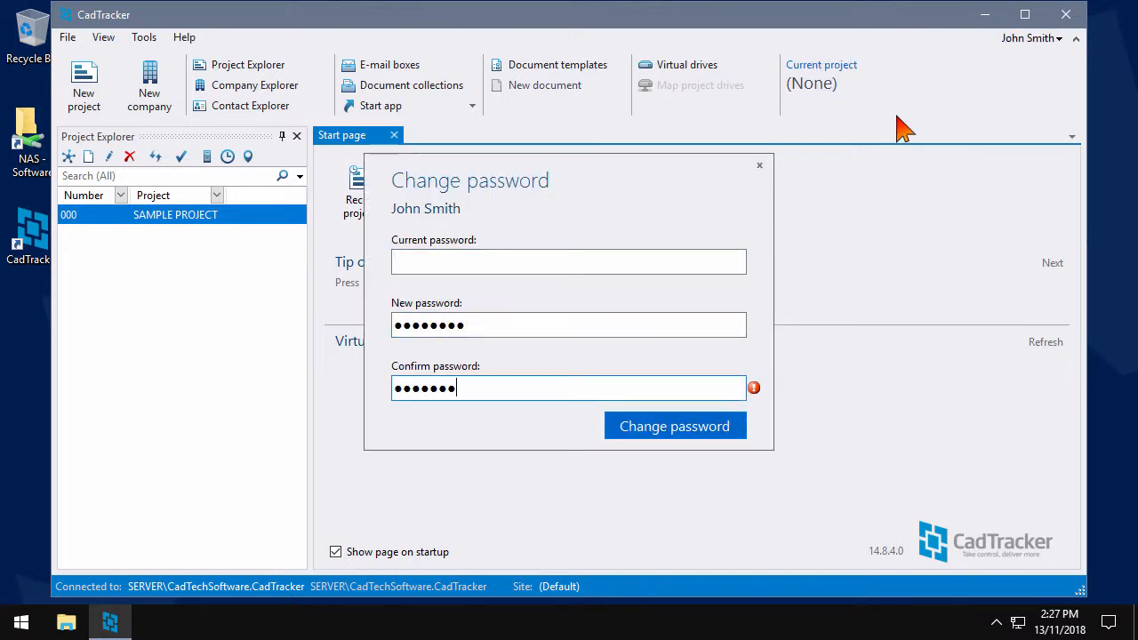
{"action": "type", "text": "*"}
{"action": "key", "text": "Return"}
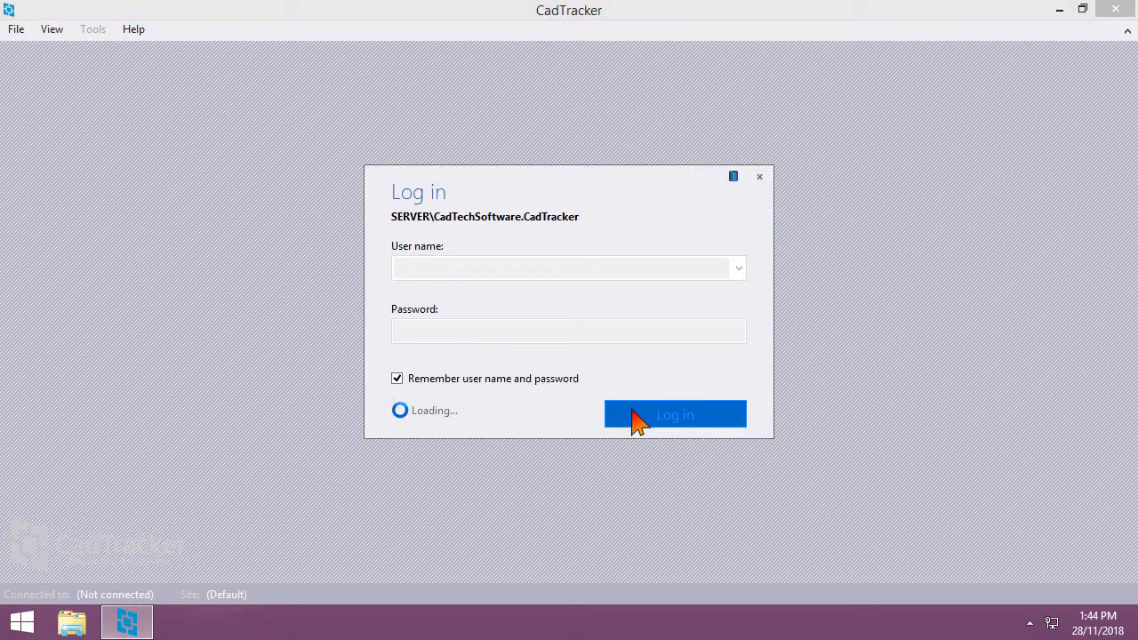
Log in and download version 15.0.1.0, browsing to the NAS Software\CadTracker folder
{"action": "left_click", "coordinate": [639, 416]}
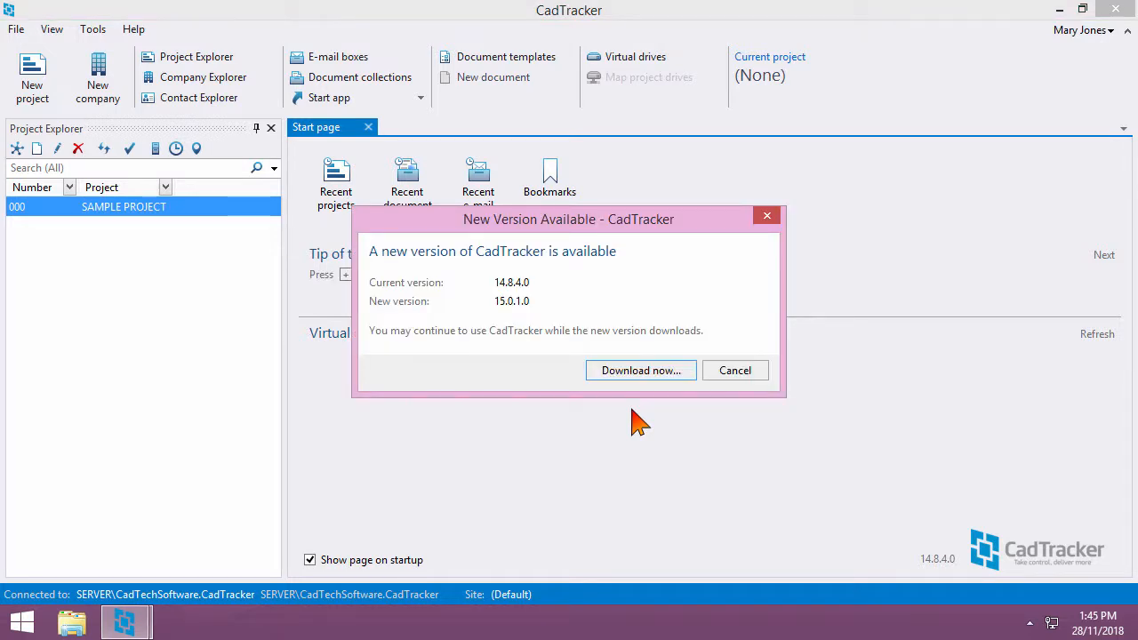
{"action": "left_click", "coordinate": [639, 373]}
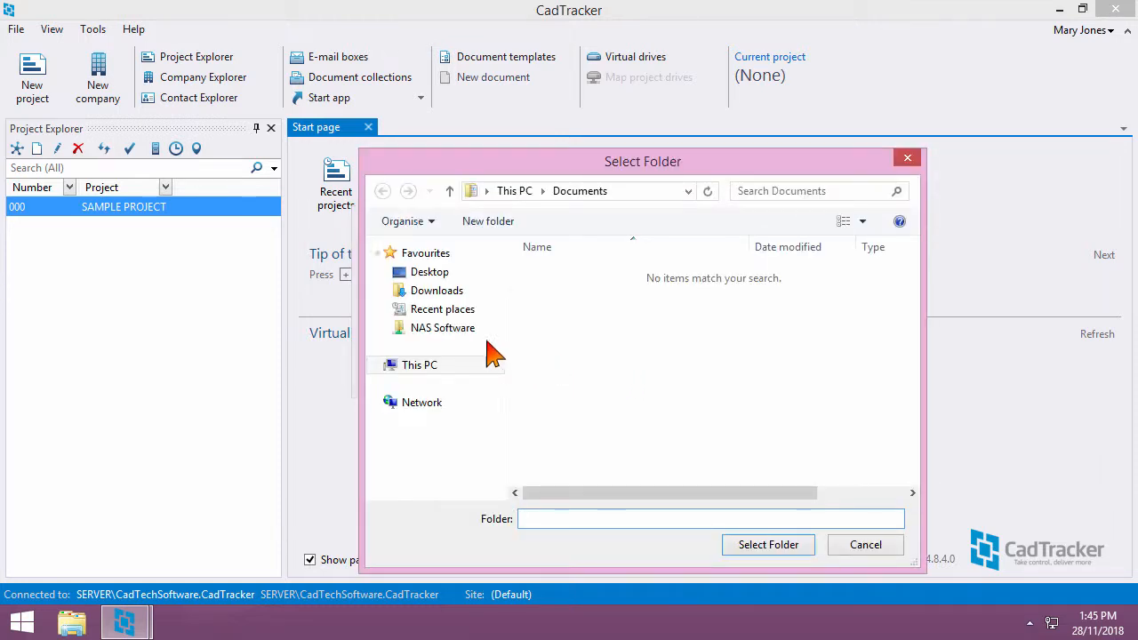
{"action": "left_click", "coordinate": [463, 334]}
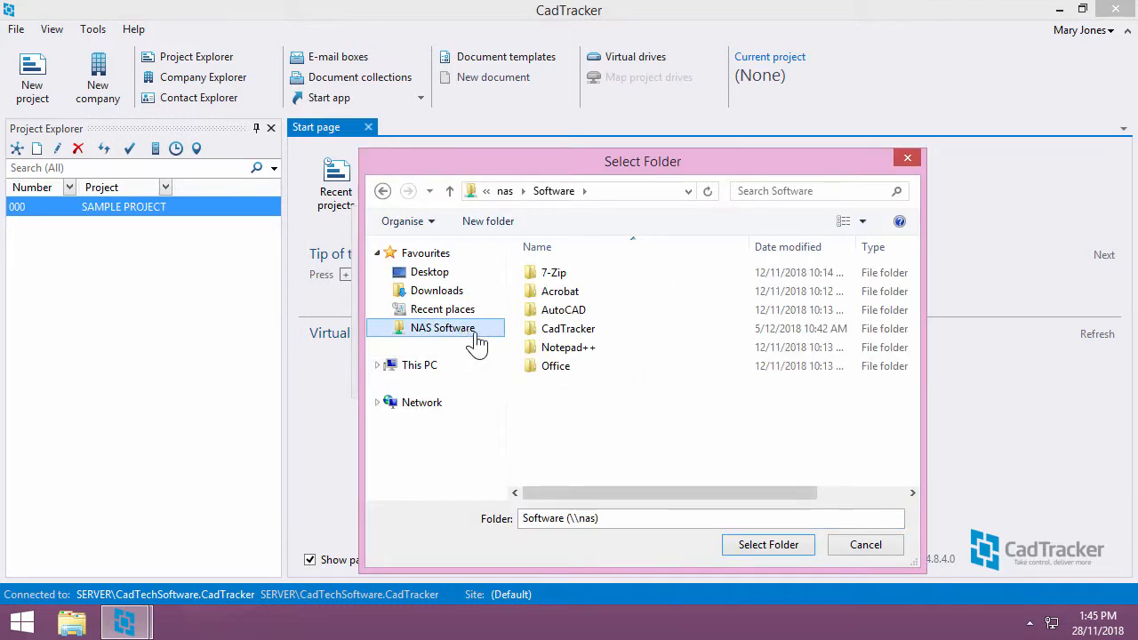
{"action": "double_click", "coordinate": [562, 332]}
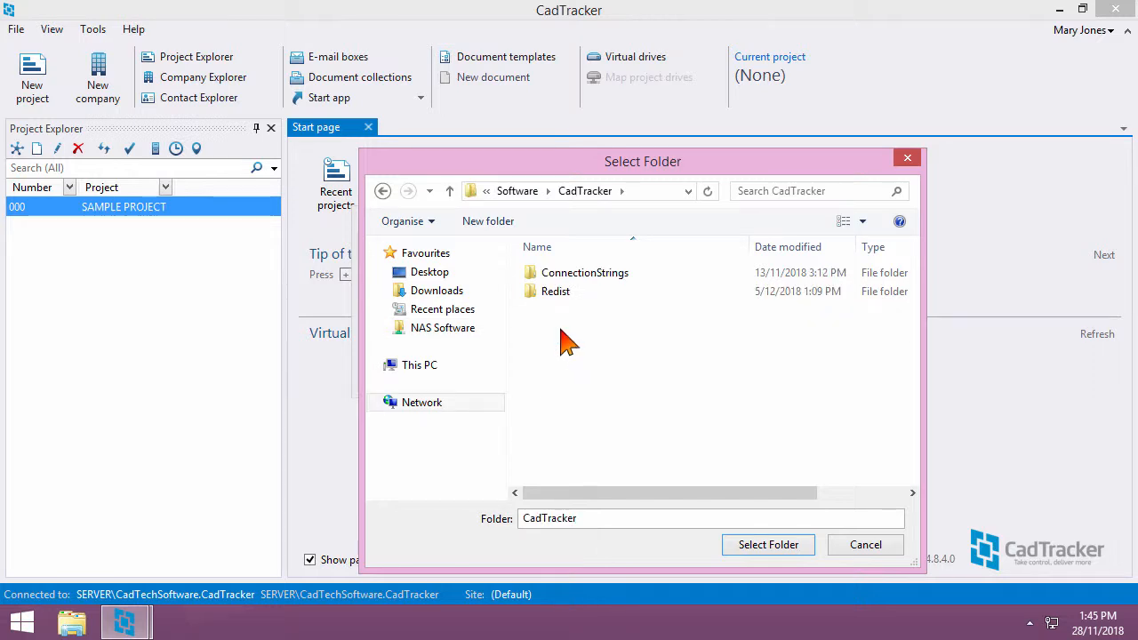
Save the download into a new 'New version' folder, skip installing it locally, and close CadTracker
{"action": "left_click", "coordinate": [509, 225]}
{"action": "type", "text": "New version"}
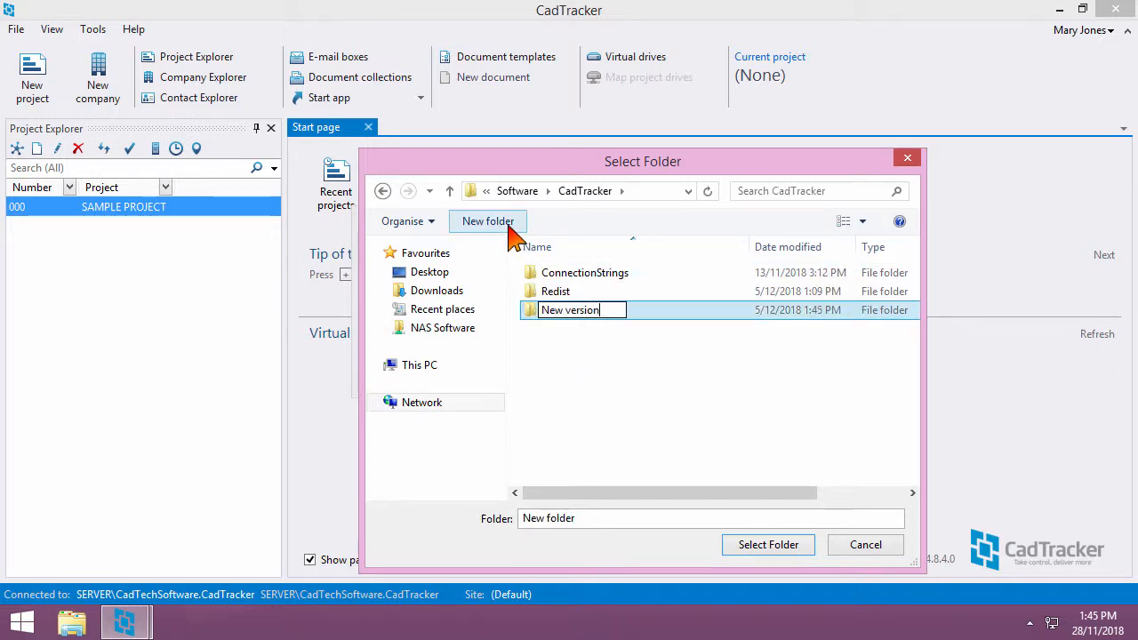
{"action": "key", "text": "Return"}
{"action": "key", "text": "Return"}
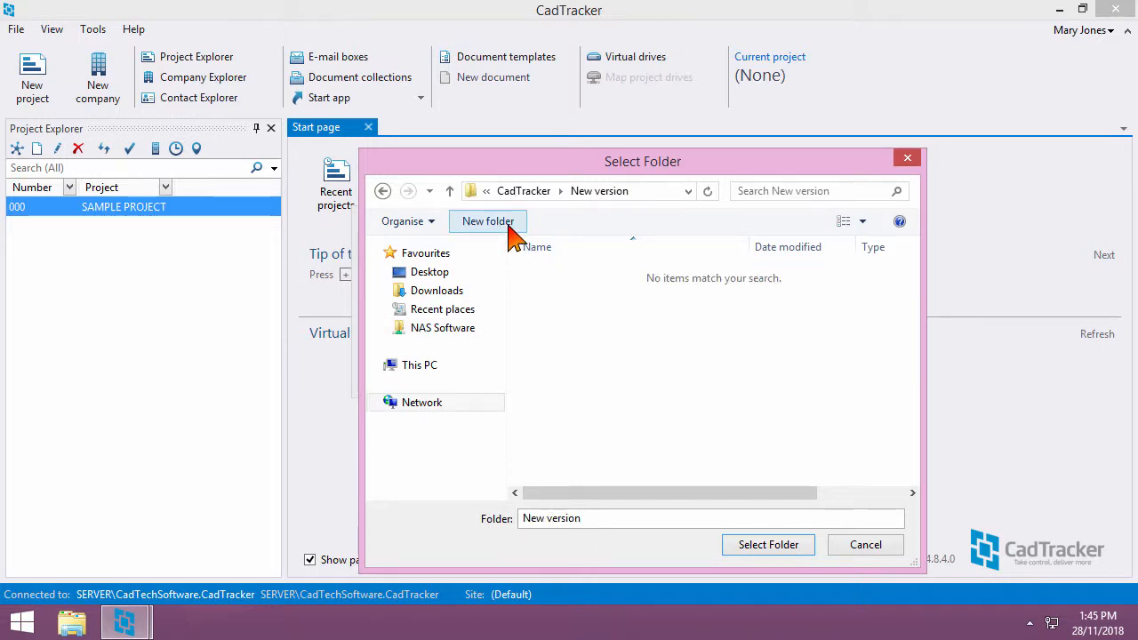
{"action": "left_click", "coordinate": [768, 545]}
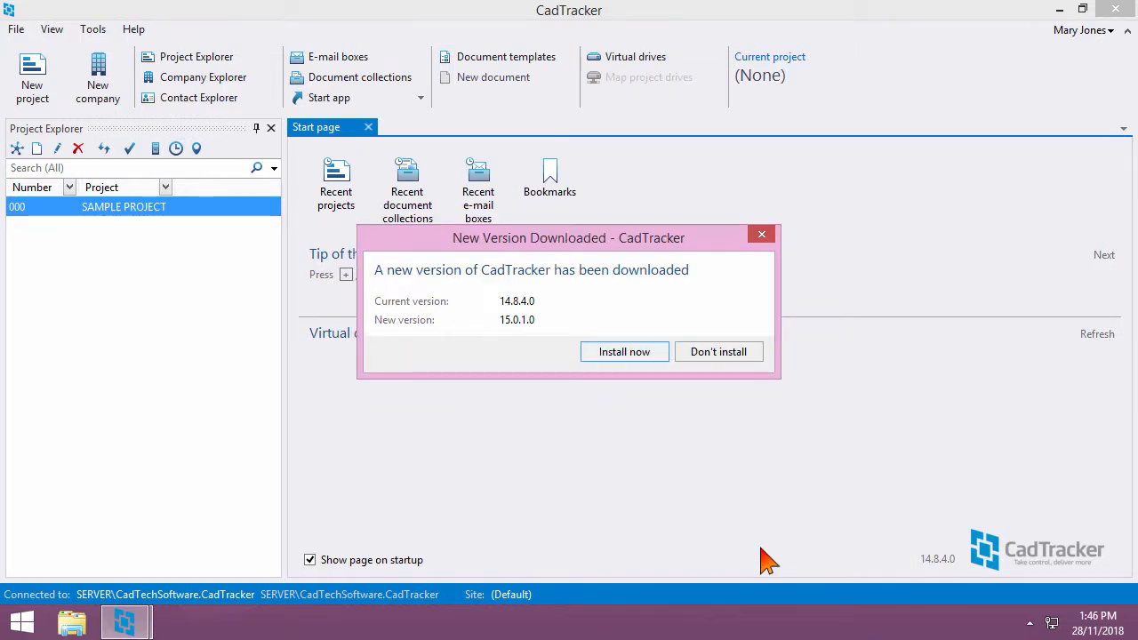
{"action": "left_click", "coordinate": [752, 357]}
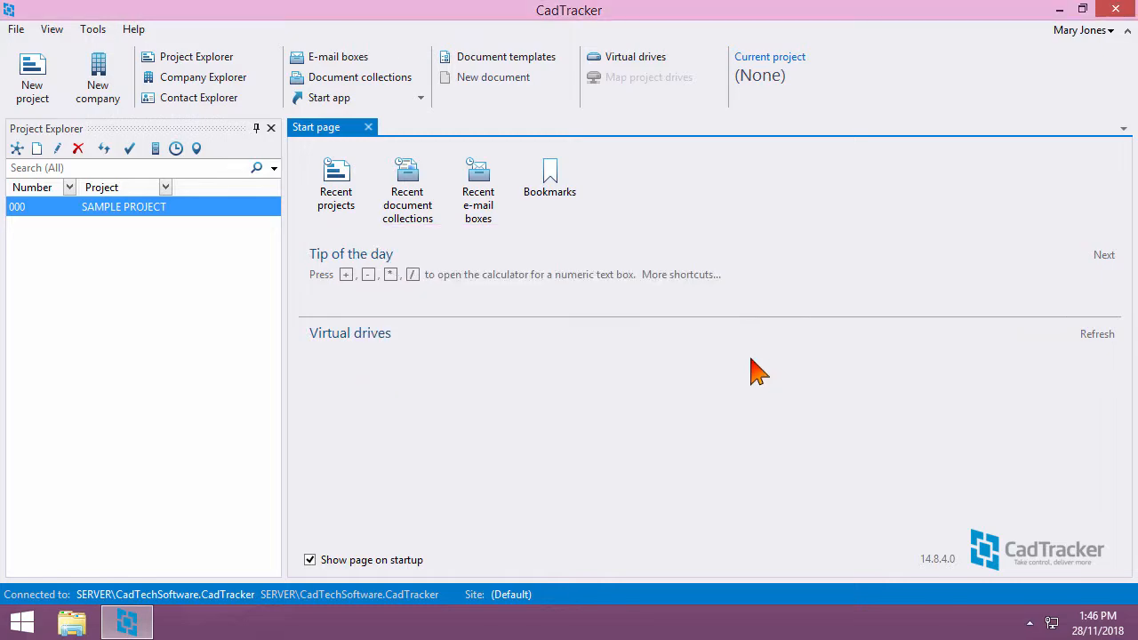
{"action": "left_click", "coordinate": [1115, 9]}
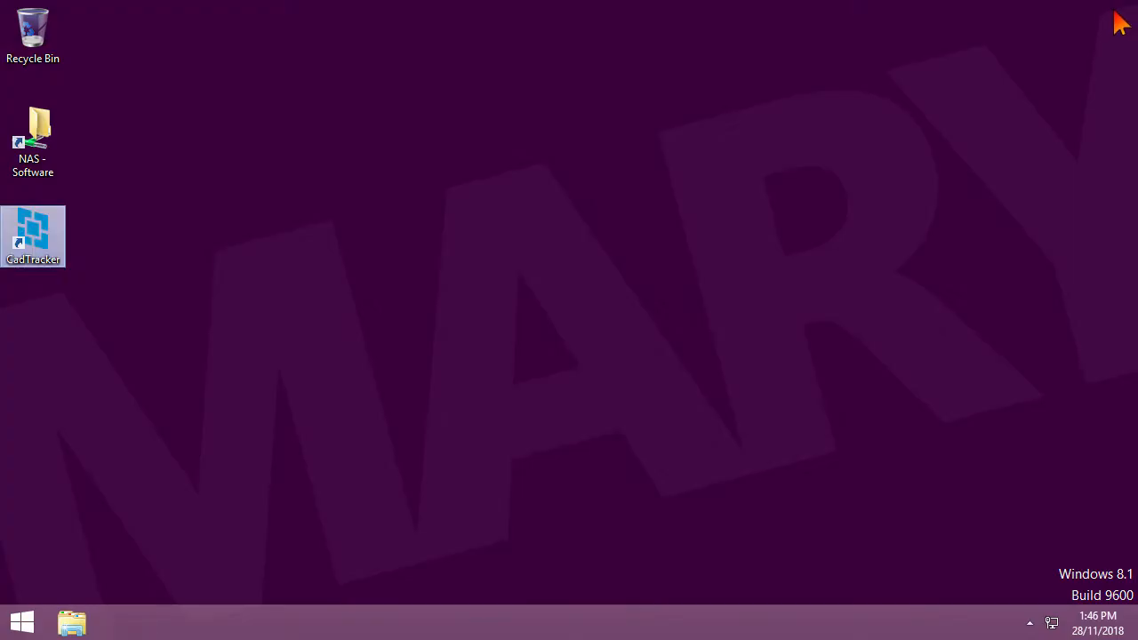
Copy the new setup file from NAS CadTracker\New version into the CadTracker folder, replacing the old one
{"action": "left_click", "coordinate": [80, 622]}
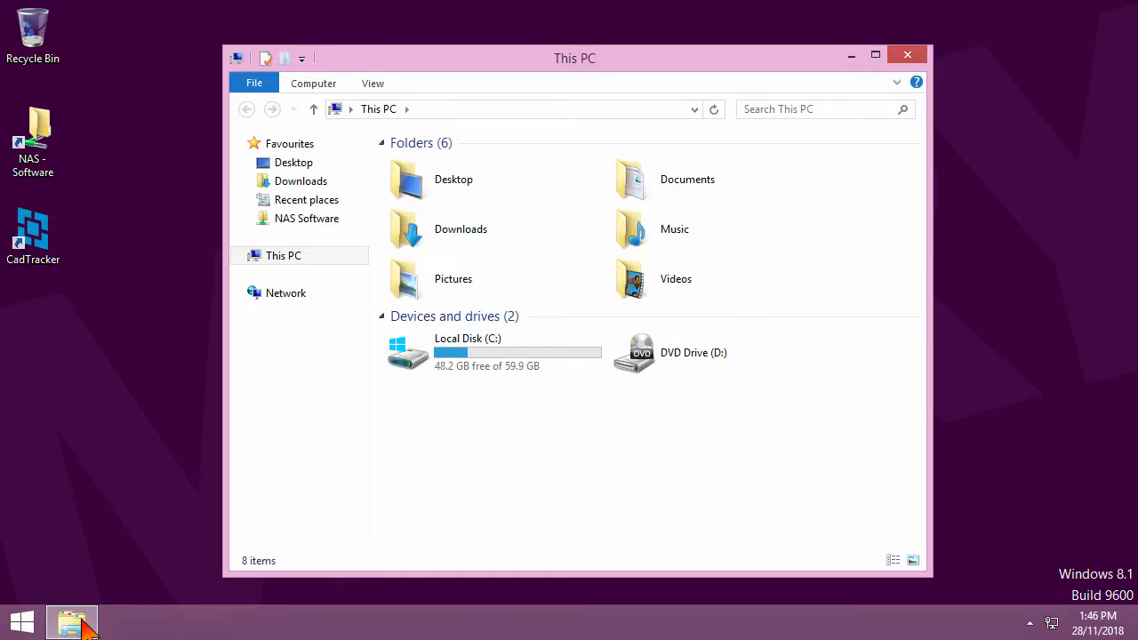
{"action": "left_click", "coordinate": [325, 227]}
{"action": "double_click", "coordinate": [427, 220]}
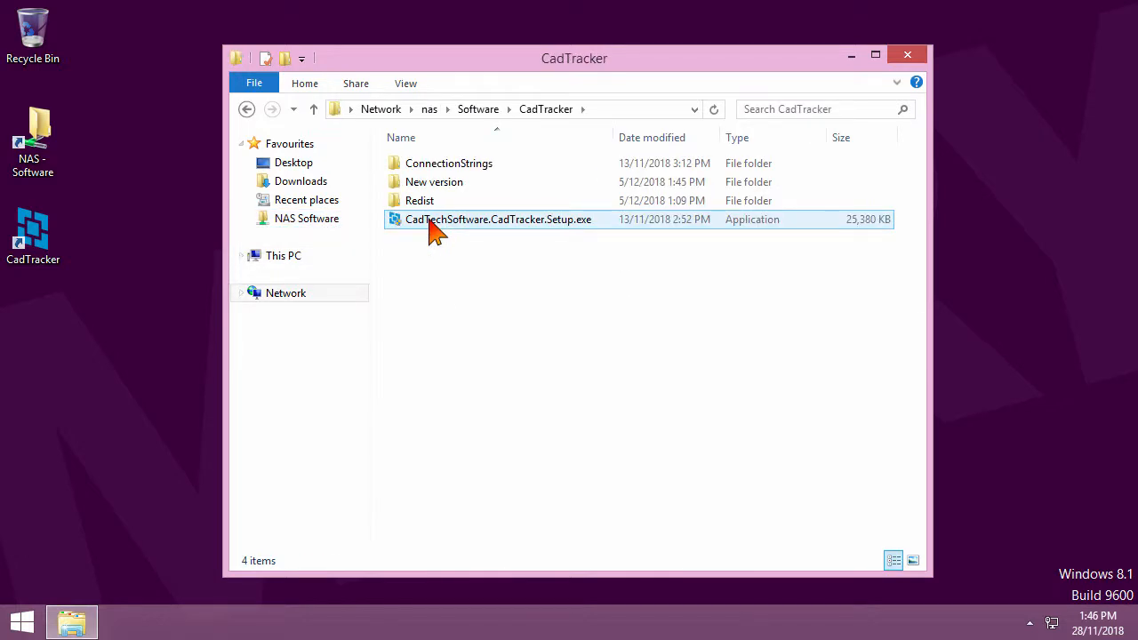
{"action": "double_click", "coordinate": [458, 183]}
{"action": "left_click", "coordinate": [481, 174]}
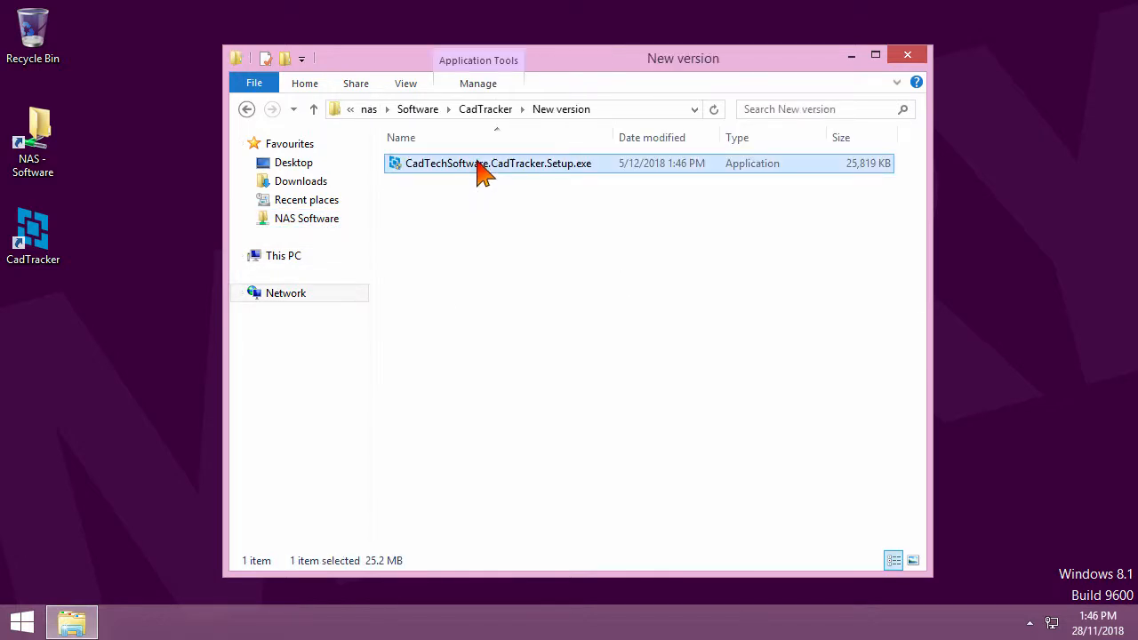
{"action": "left_click", "coordinate": [486, 109]}
{"action": "key", "text": "ctrl+v"}
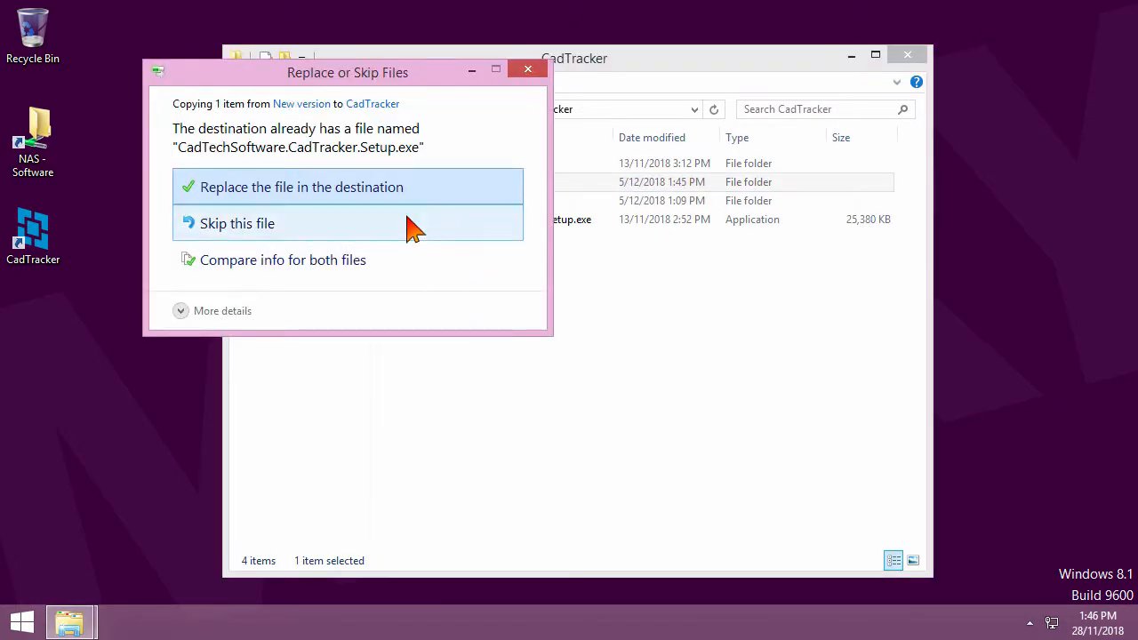
{"action": "left_click", "coordinate": [404, 194]}
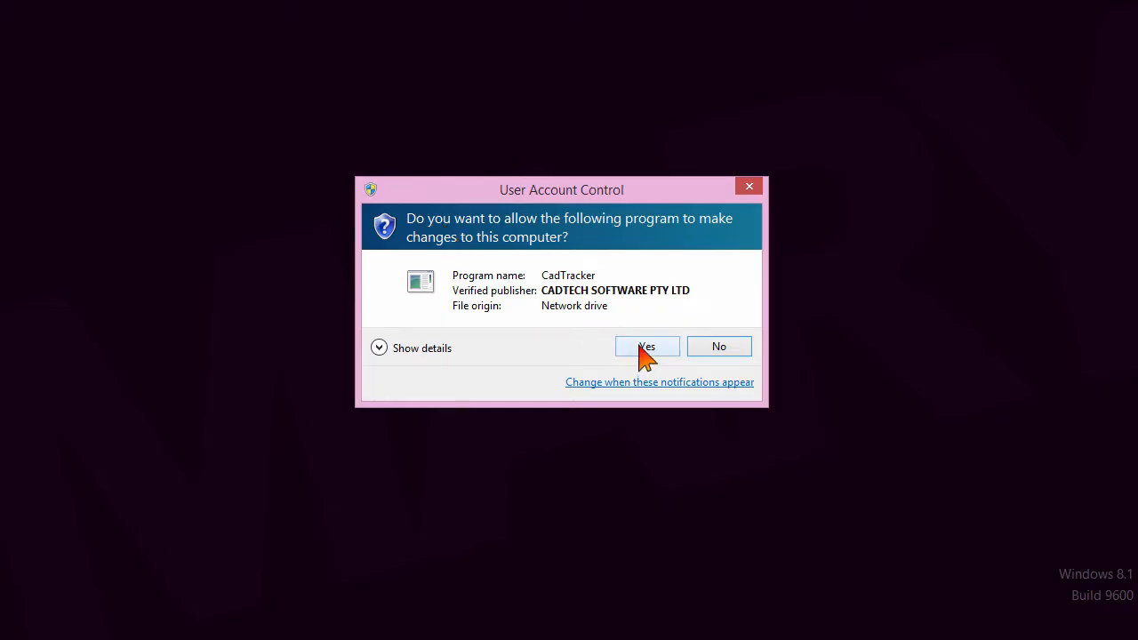
Run the 15.0.1.0 installer, accept the licence, and proceed through the pages to install
{"action": "left_click", "coordinate": [647, 346]}
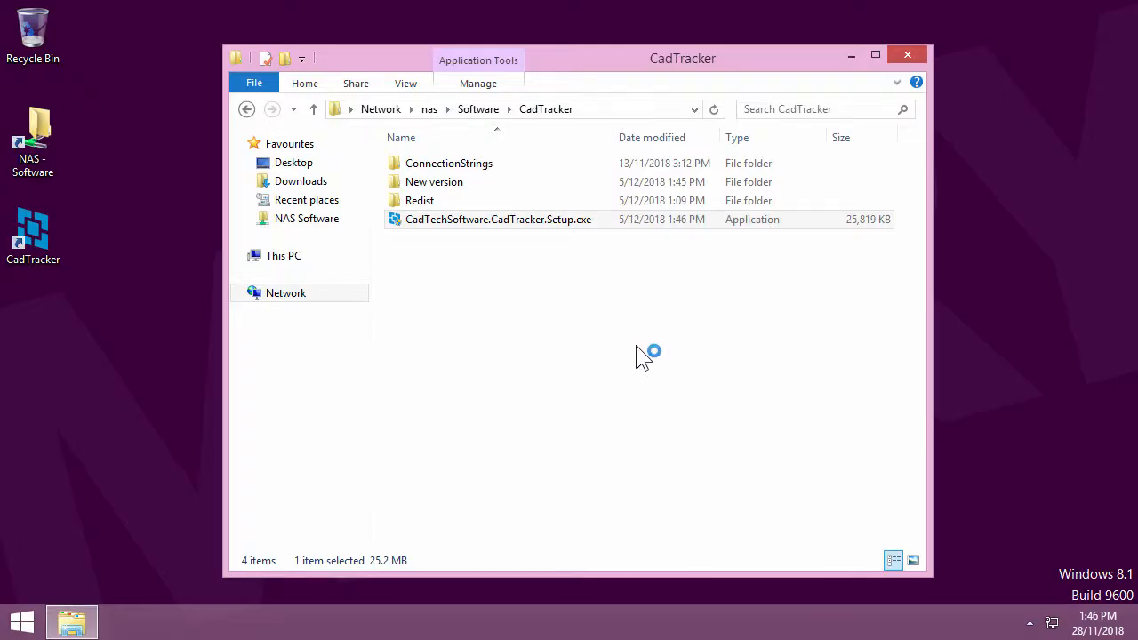
{"action": "left_click", "coordinate": [501, 487]}
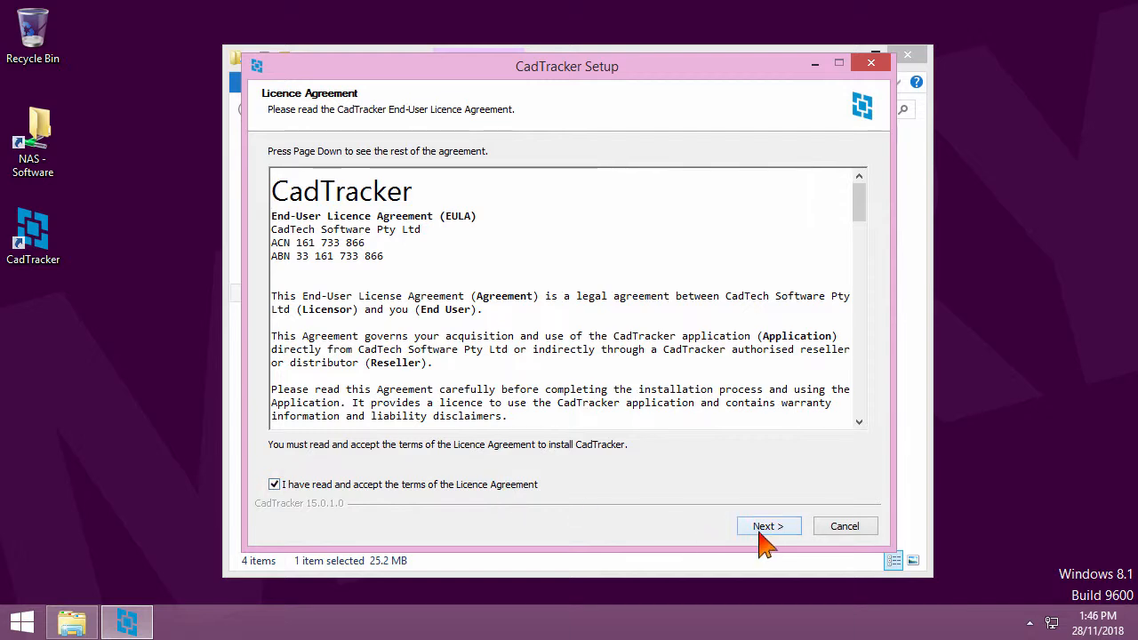
{"action": "left_click", "coordinate": [763, 530]}
{"action": "left_click", "coordinate": [763, 530]}
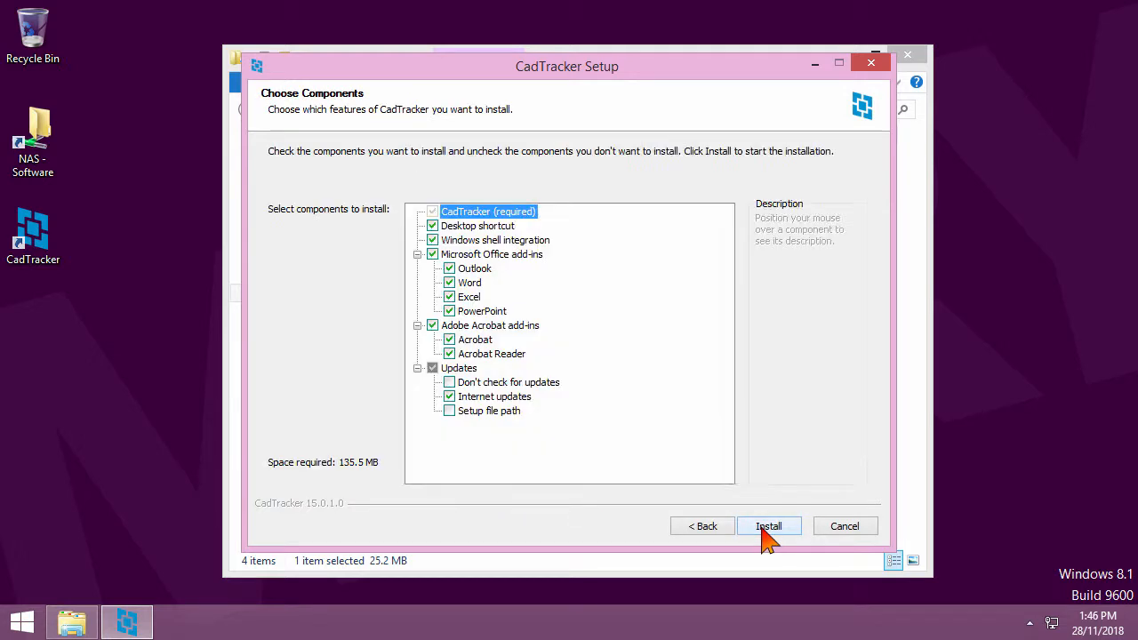
{"action": "left_click", "coordinate": [763, 529]}
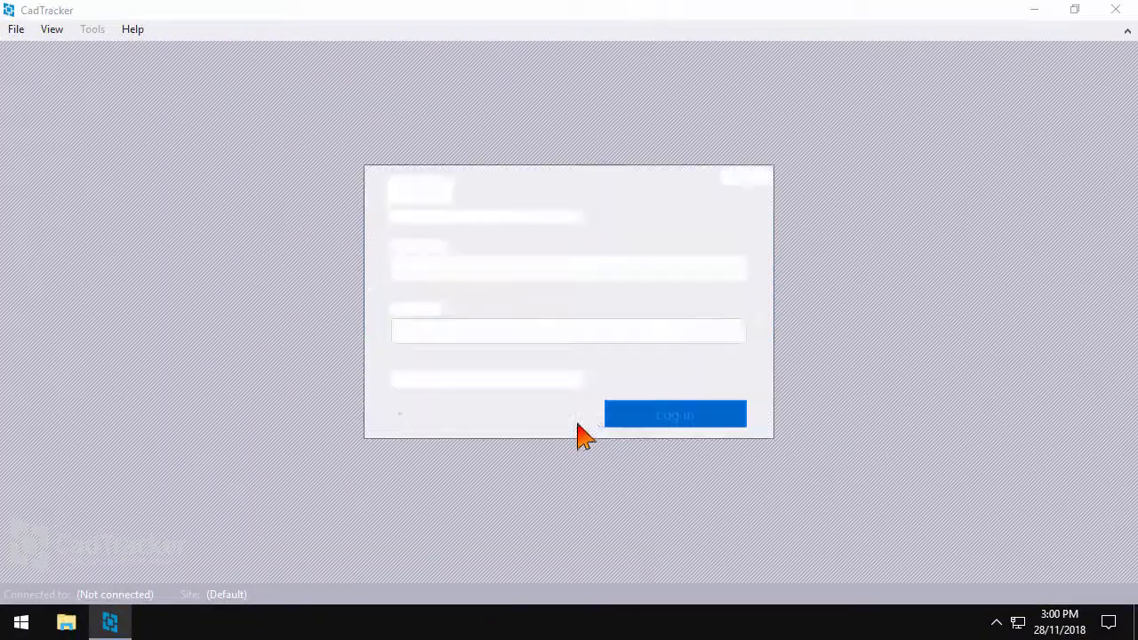
Log in, accept the 15.0.1.0 update, approve the installer, accept the licence, and start installing
{"action": "left_click", "coordinate": [614, 420]}
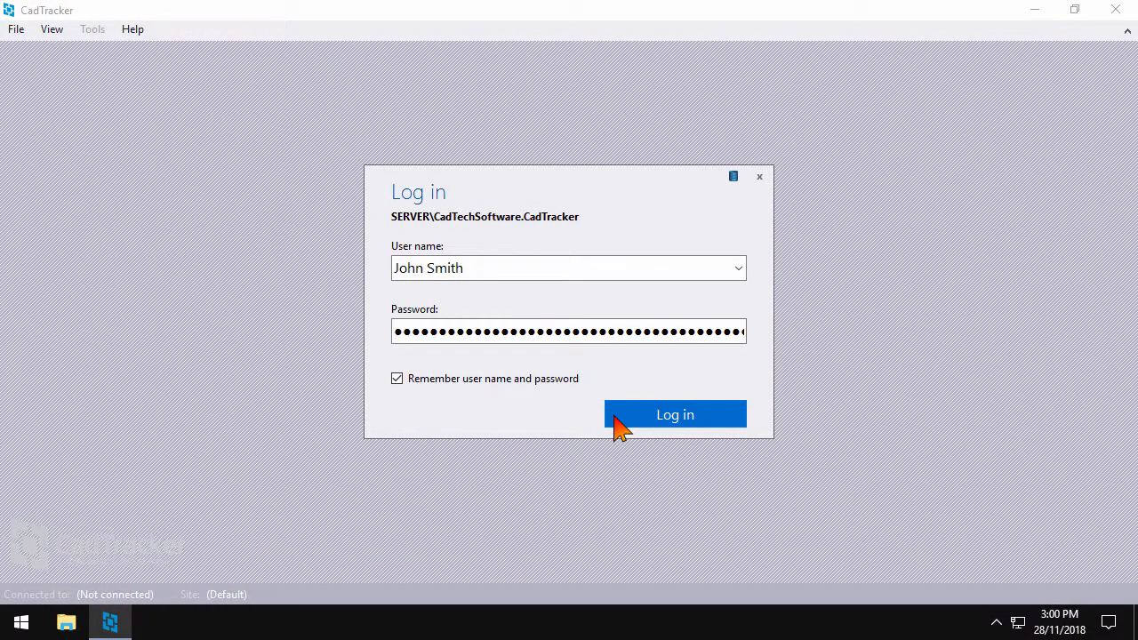
{"action": "left_click", "coordinate": [619, 425]}
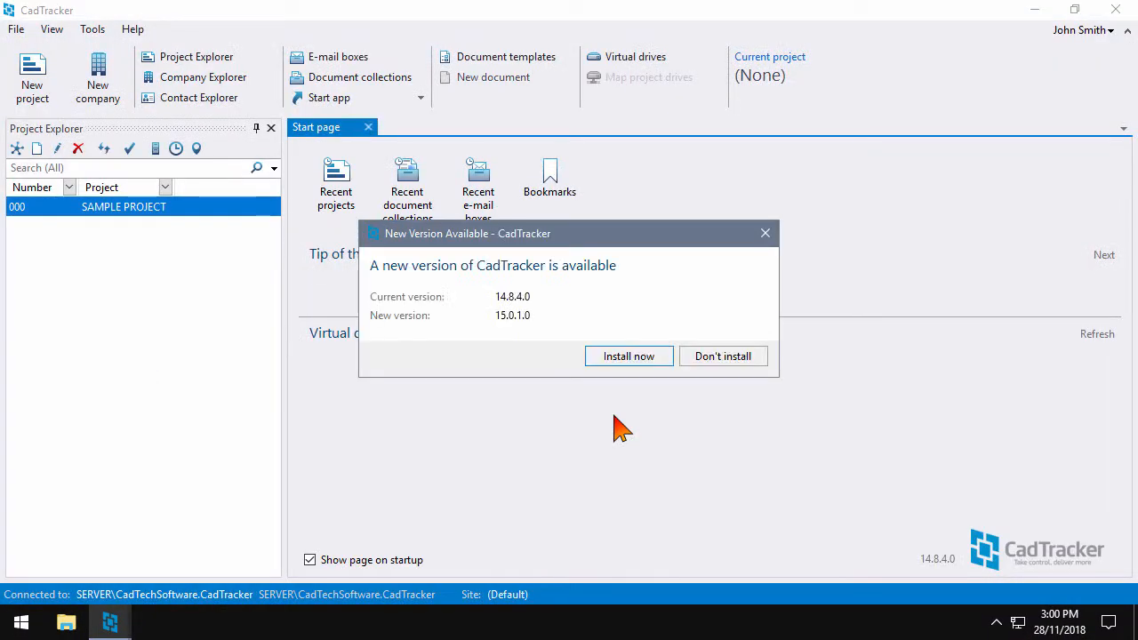
{"action": "left_click", "coordinate": [659, 357]}
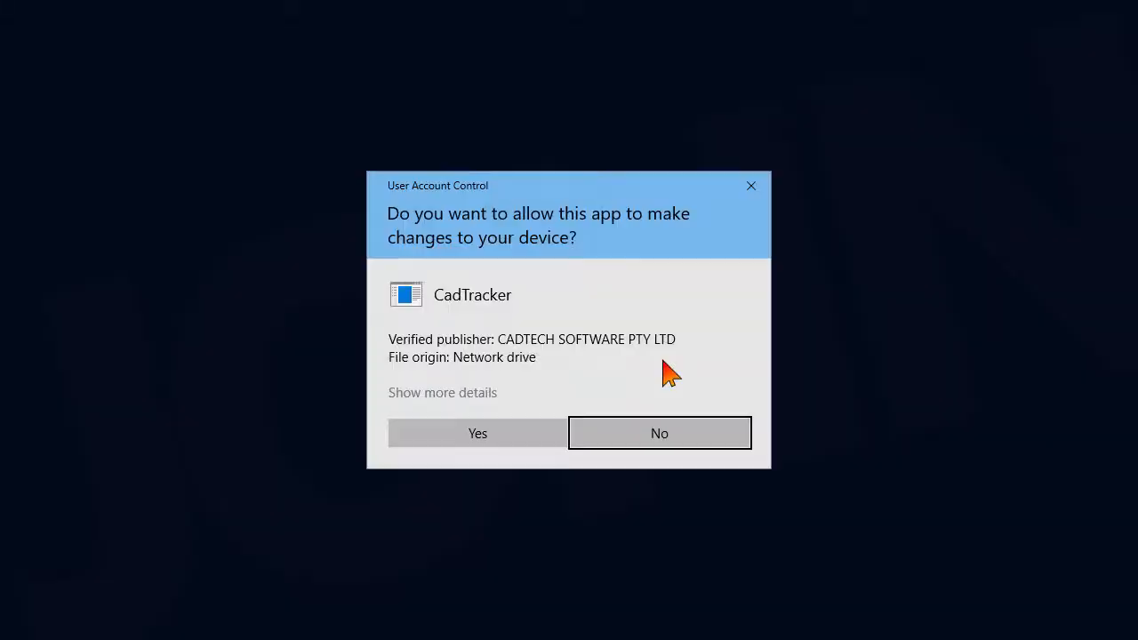
{"action": "left_click", "coordinate": [541, 435]}
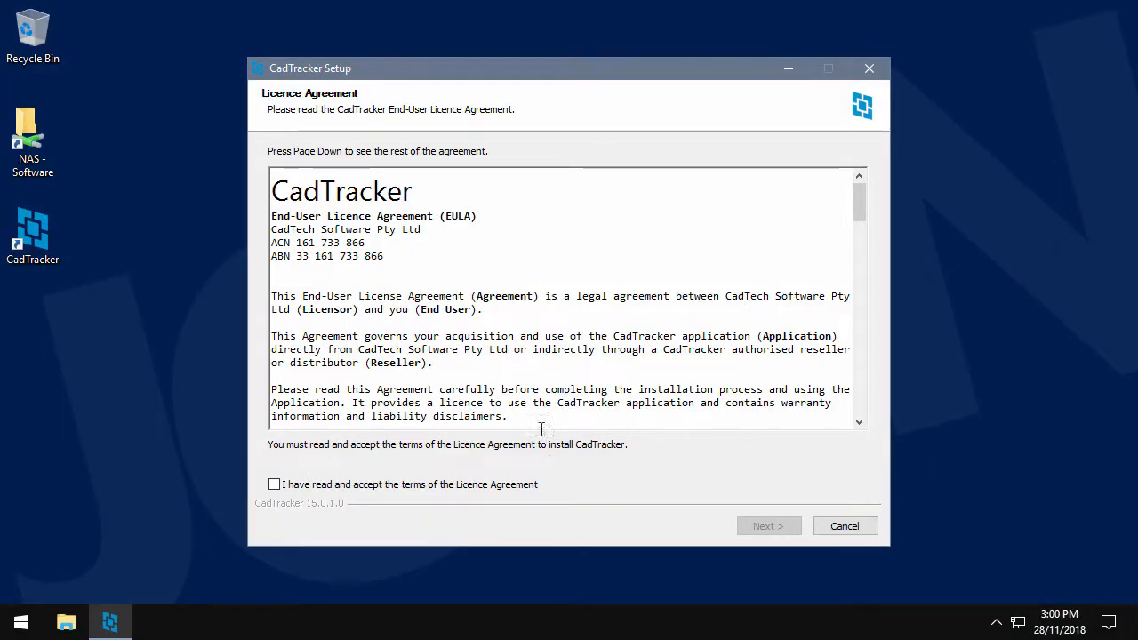
{"action": "left_click", "coordinate": [520, 486]}
{"action": "left_click", "coordinate": [768, 526]}
{"action": "left_click", "coordinate": [769, 526]}
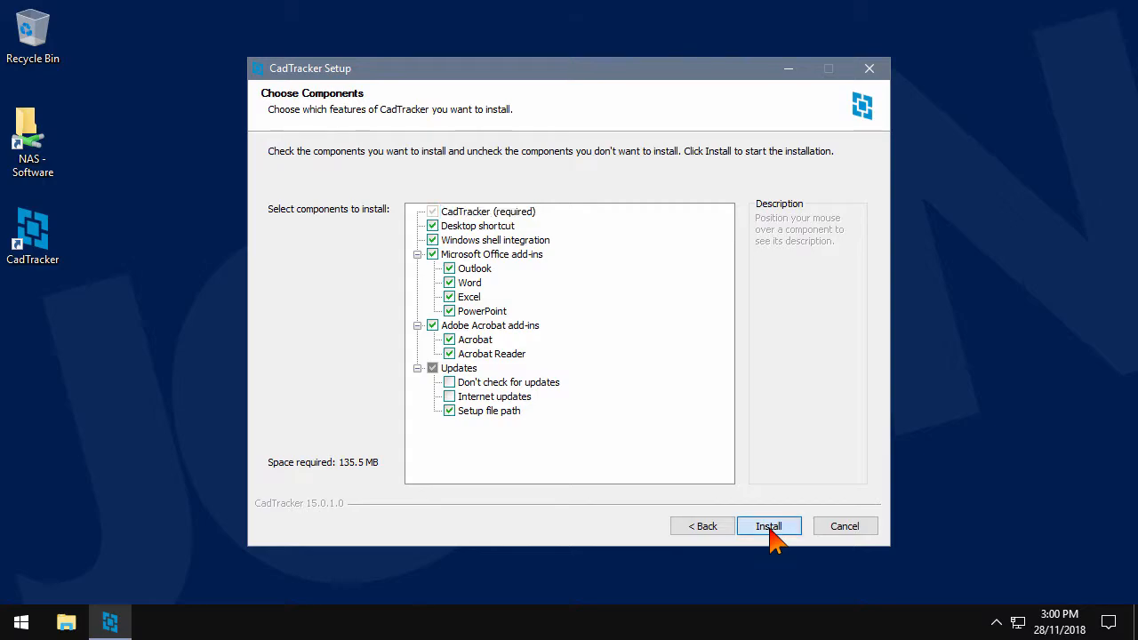
{"action": "left_click", "coordinate": [768, 526]}
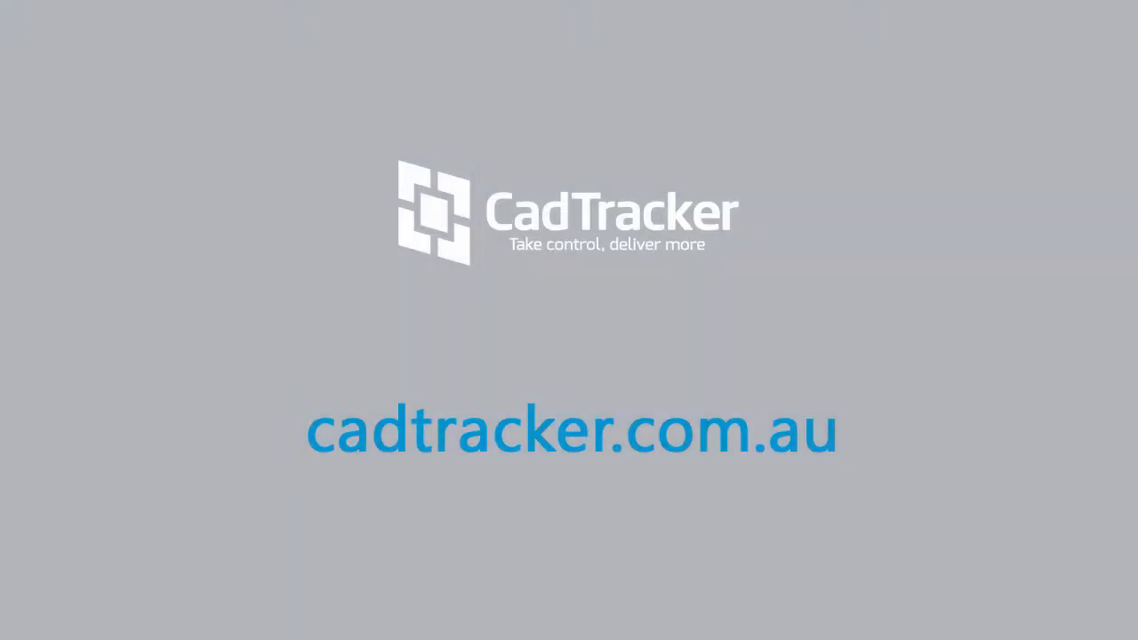